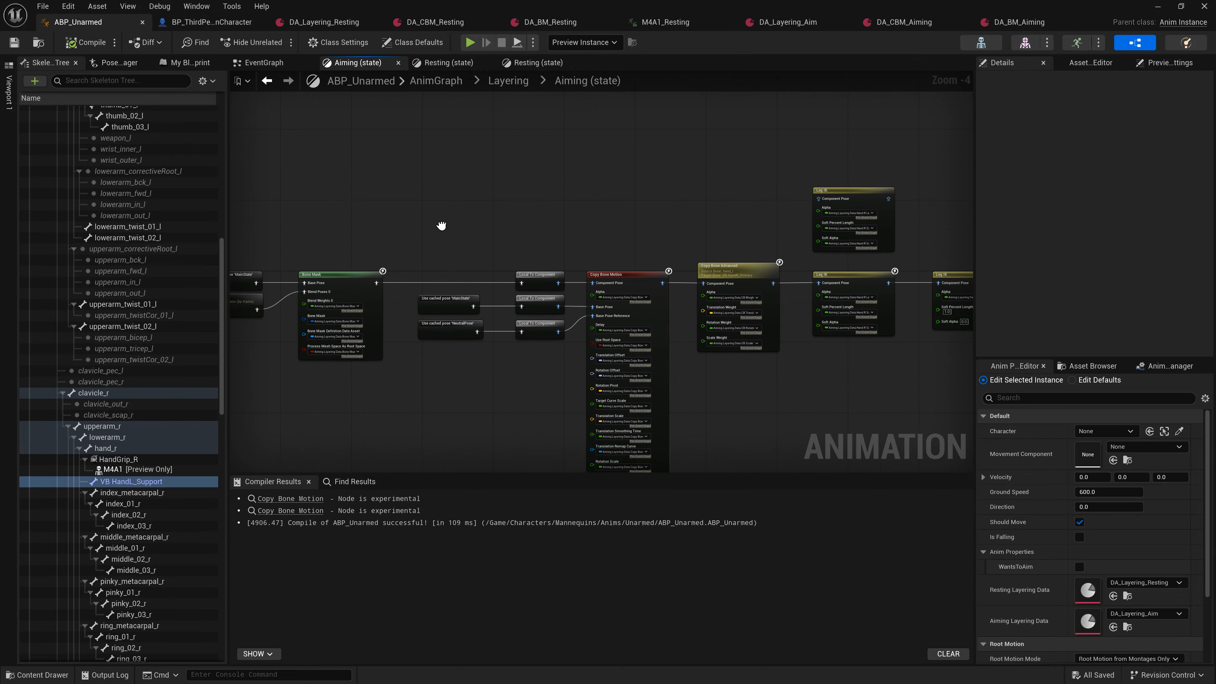
{"action": "scroll", "coordinate": [452, 220], "scroll_direction": "down", "scroll_amount": 1}
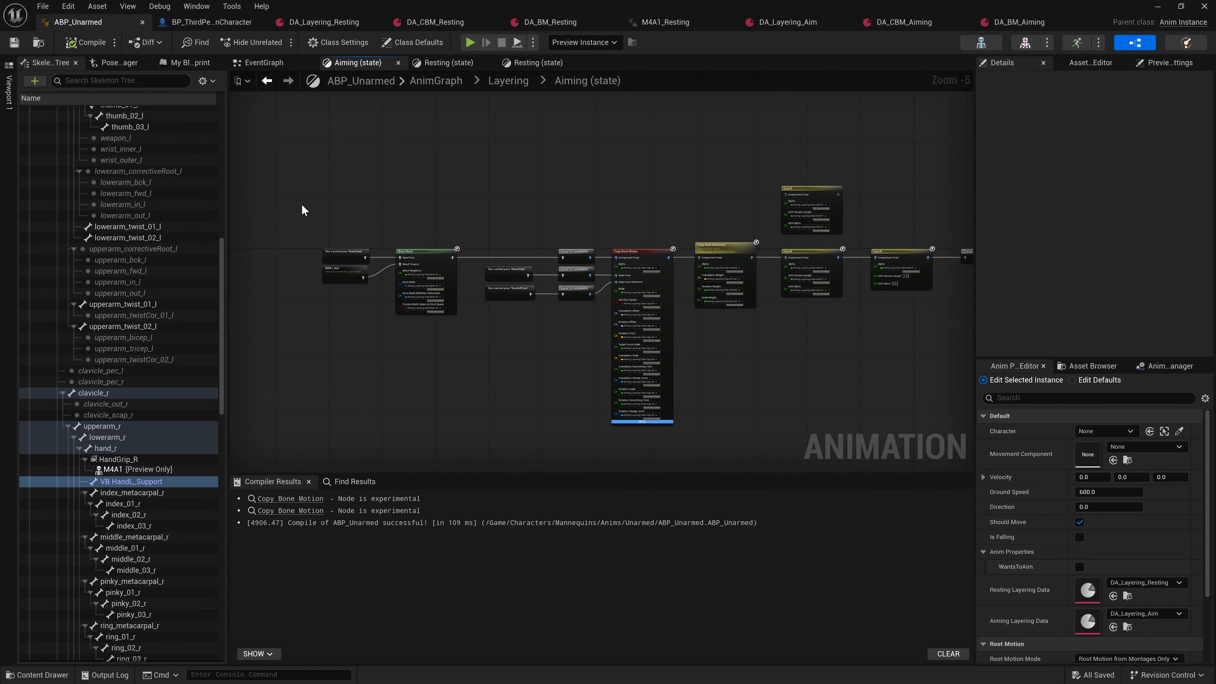
{"action": "right_click_drag", "start_coordinate": [302, 210], "coordinate": [266, 161]}
{"action": "left_click_drag", "start_coordinate": [271, 169], "coordinate": [847, 400]}
{"action": "left_click", "coordinate": [878, 407]}
{"action": "right_click_drag", "start_coordinate": [649, 345], "coordinate": [459, 288]}
{"action": "right_click_drag", "start_coordinate": [390, 226], "coordinate": [478, 215]}
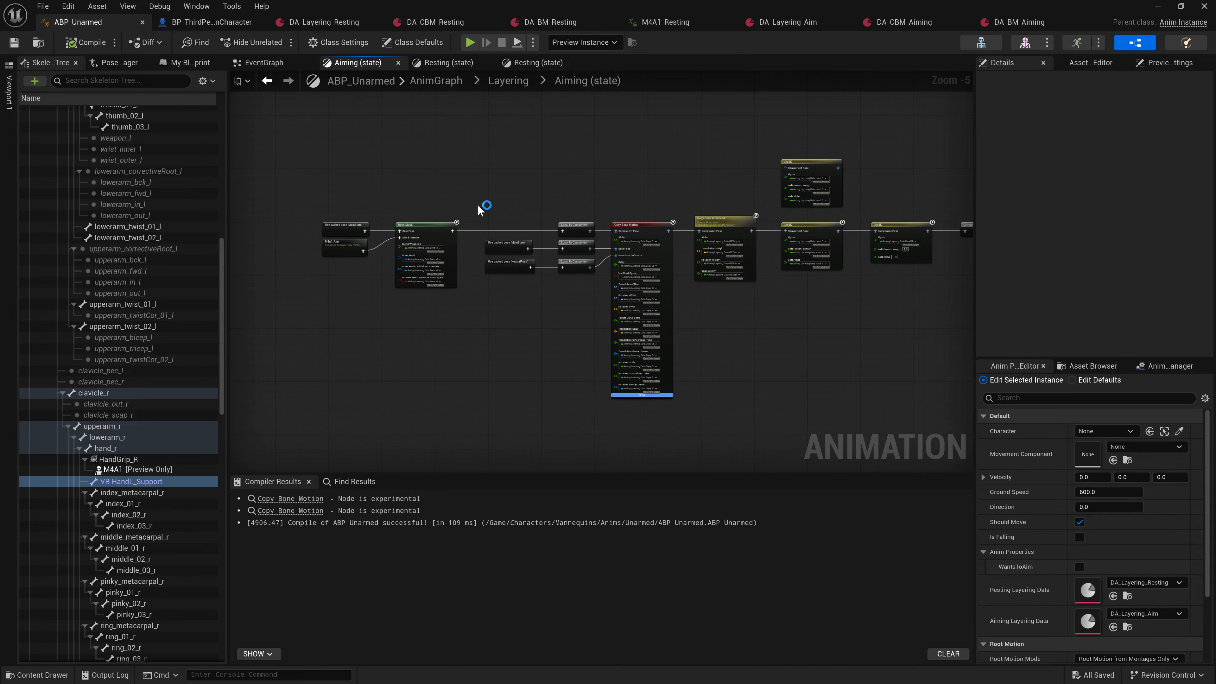
Switch to Task Manager and examine the running apps and background processes with their memory use.
{"action": "key", "text": "ctrl+alt+Delete"}
{"action": "key", "text": "Escape"}
{"action": "left_click", "coordinate": [448, 155]}
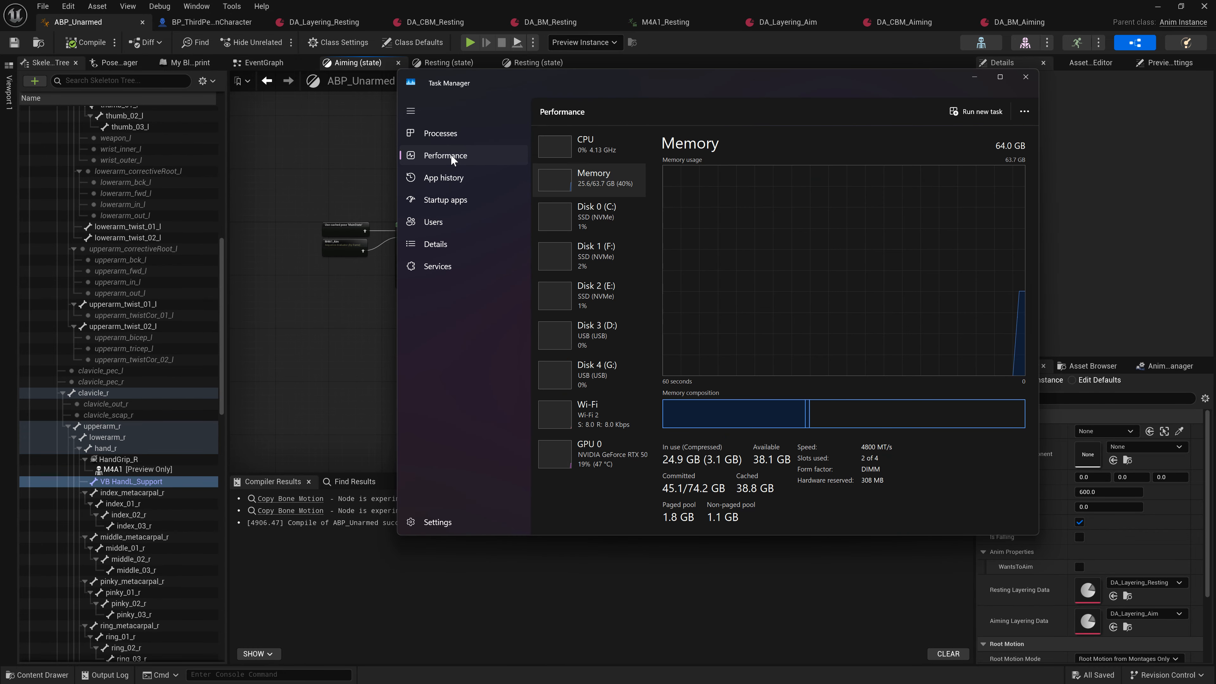
{"action": "left_click", "coordinate": [437, 142]}
{"action": "scroll", "coordinate": [685, 274], "scroll_direction": "down", "scroll_amount": 1}
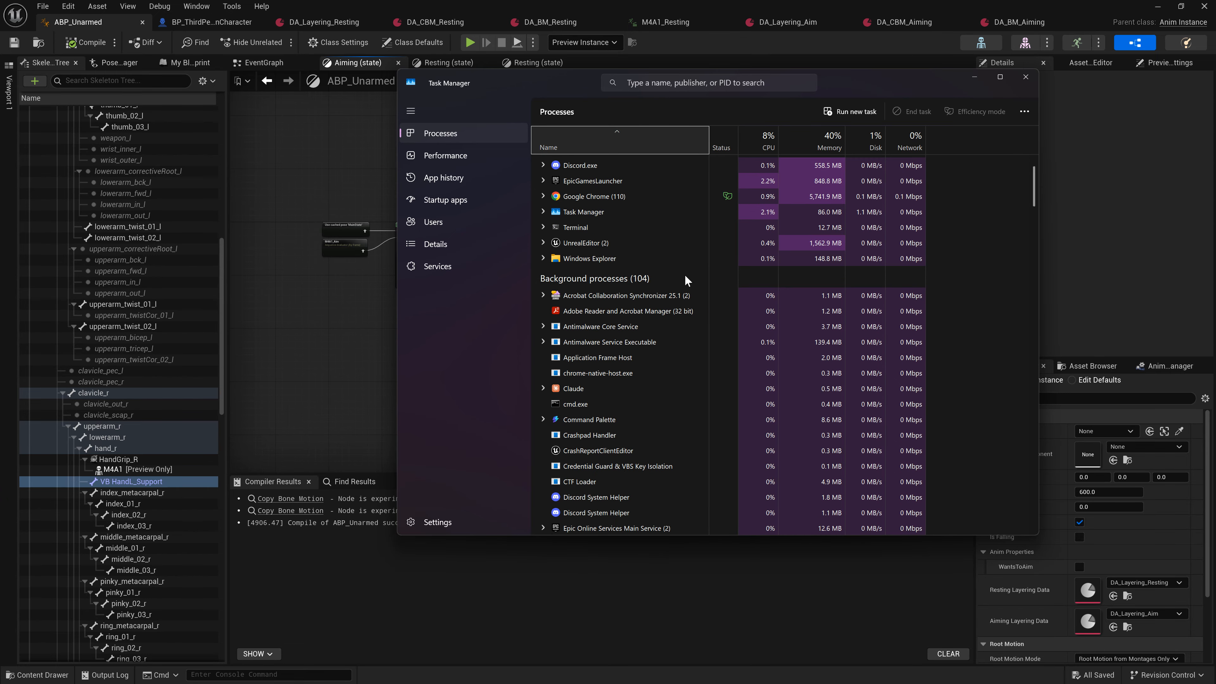
{"action": "scroll", "coordinate": [685, 275], "scroll_direction": "up", "scroll_amount": 1}
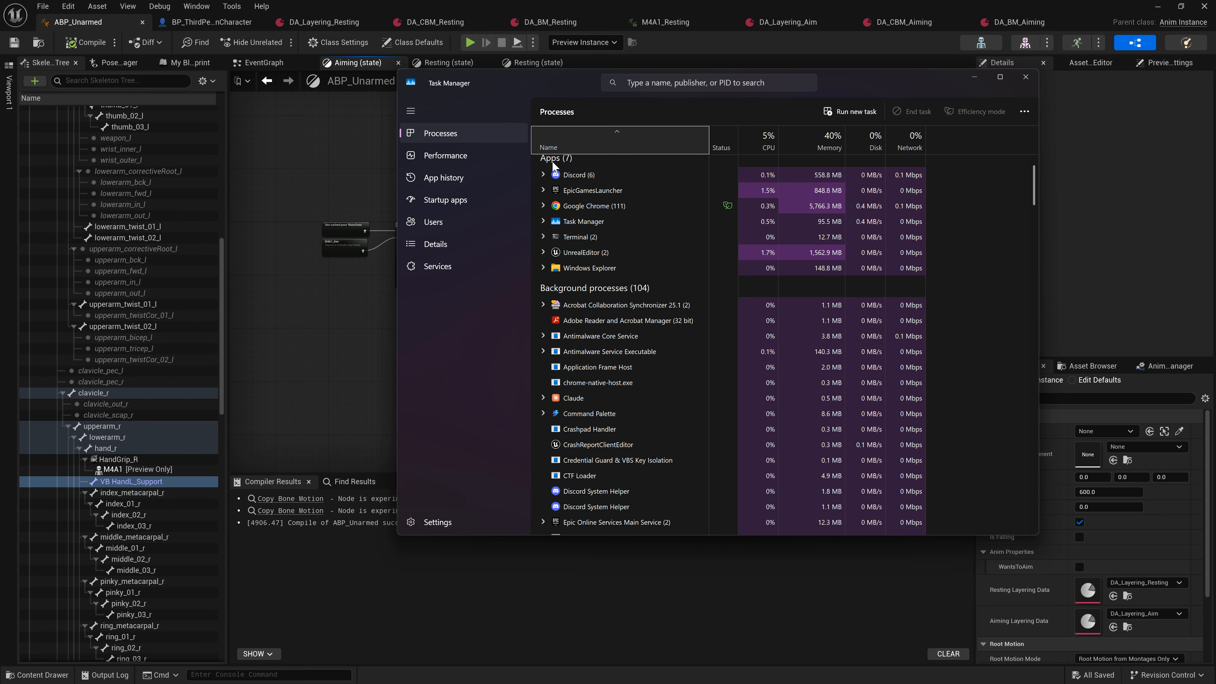
{"action": "scroll", "coordinate": [557, 236], "scroll_direction": "down", "scroll_amount": 2}
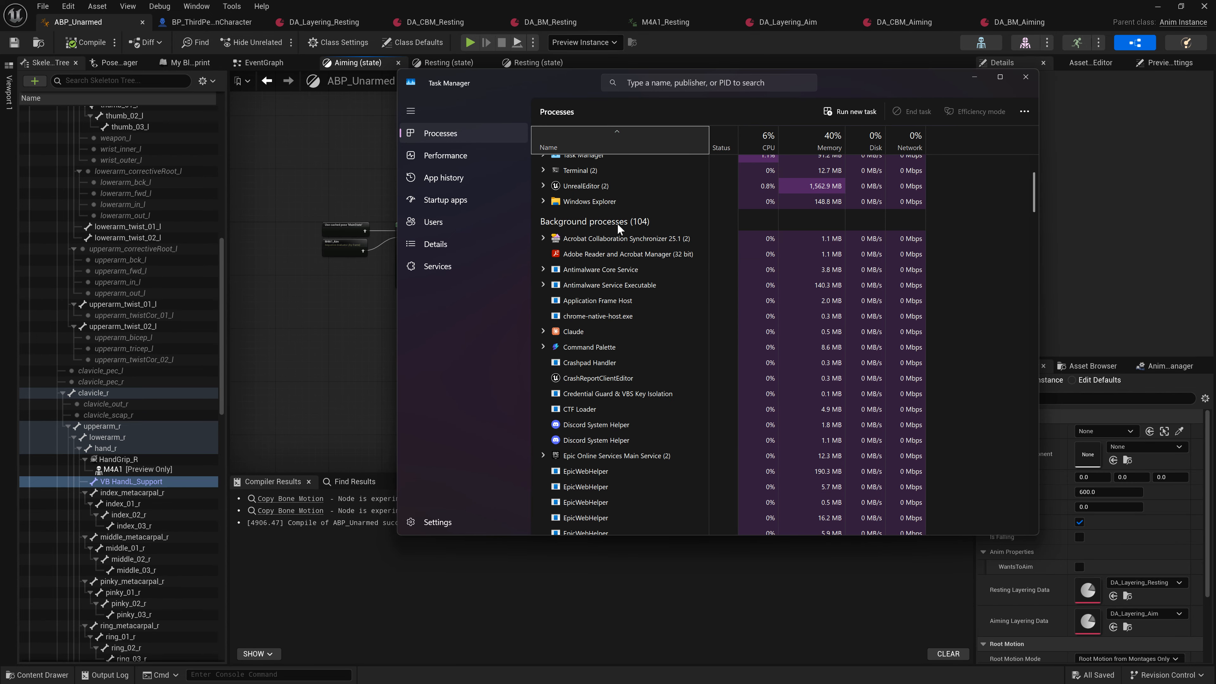
{"action": "scroll", "coordinate": [589, 423], "scroll_direction": "down", "scroll_amount": 2}
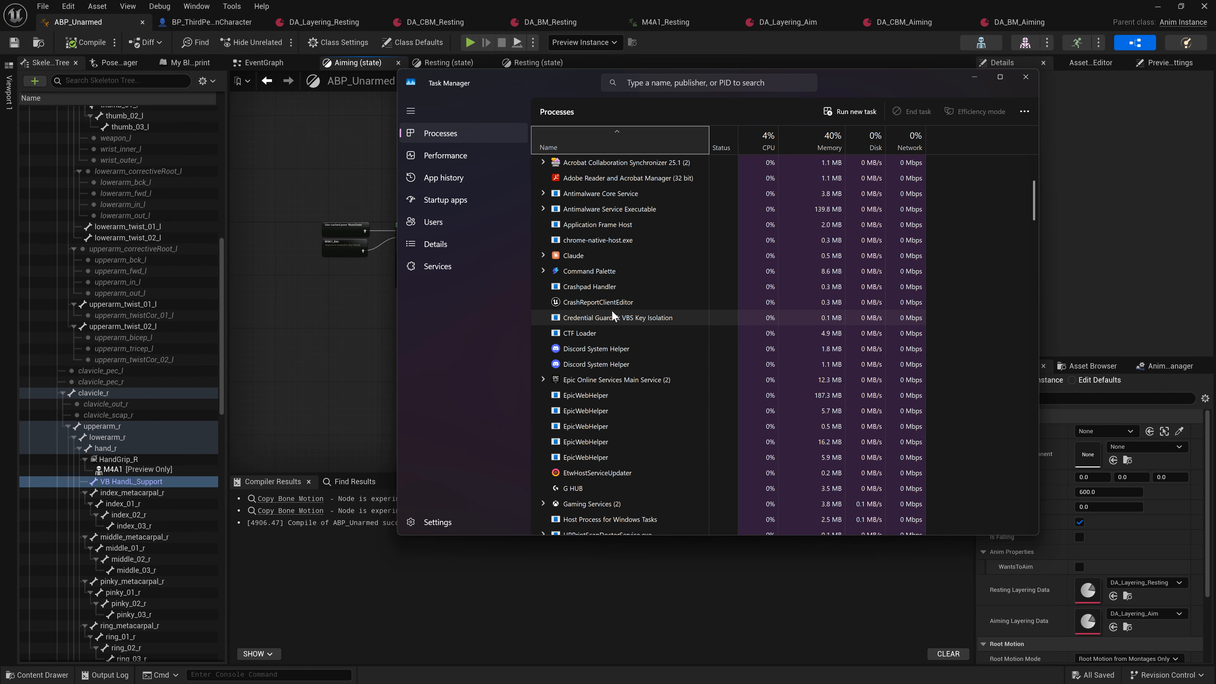
{"action": "scroll", "coordinate": [612, 310], "scroll_direction": "down", "scroll_amount": 1}
{"action": "scroll", "coordinate": [601, 328], "scroll_direction": "down", "scroll_amount": 8}
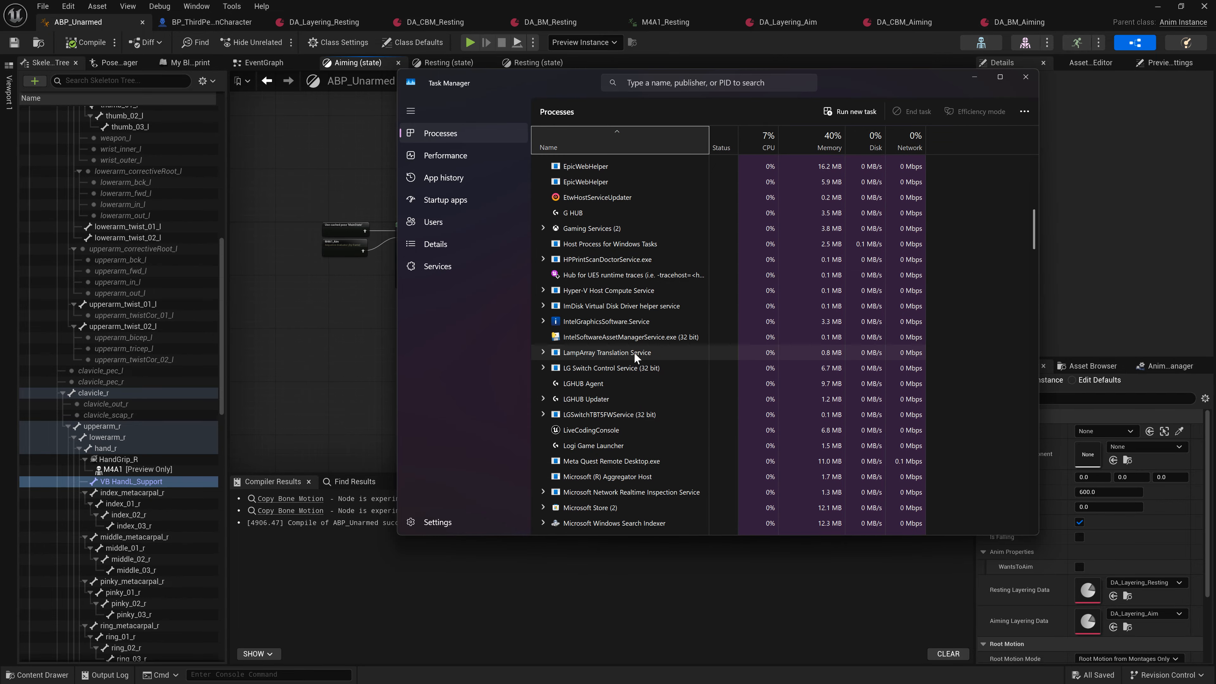
{"action": "scroll", "coordinate": [642, 345], "scroll_direction": "down", "scroll_amount": 6}
{"action": "scroll", "coordinate": [647, 340], "scroll_direction": "down", "scroll_amount": 10}
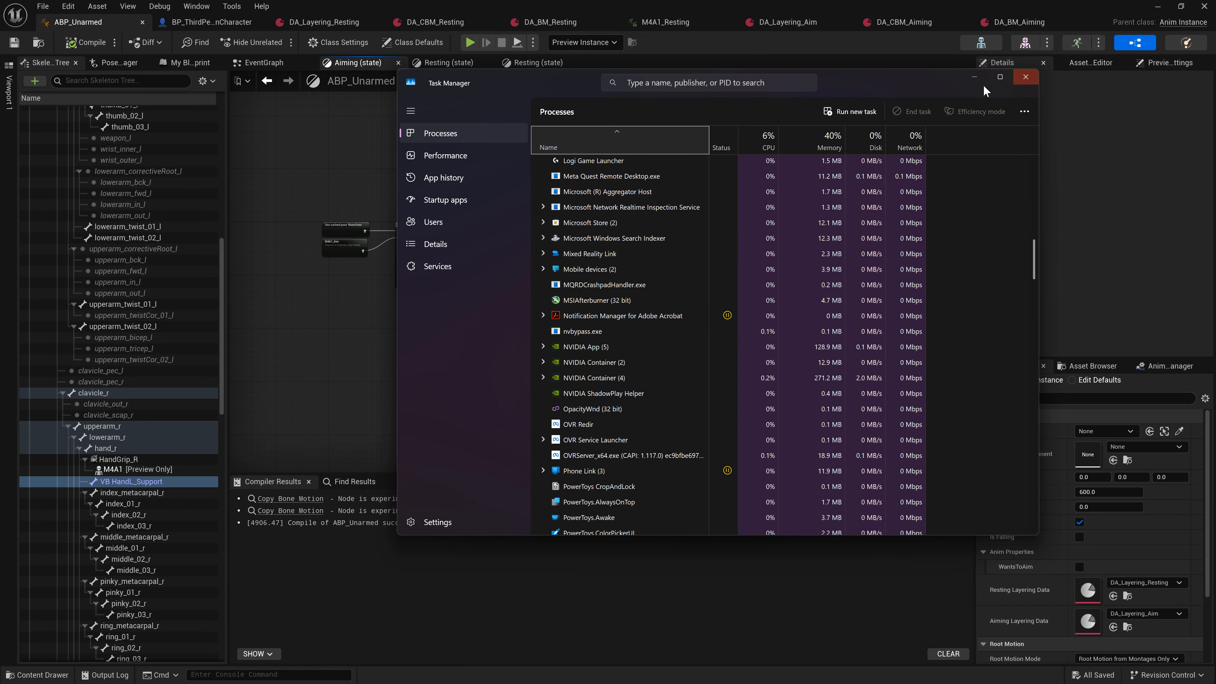
{"action": "left_click", "coordinate": [1025, 77]}
Switch to File Explorer and check the combined length of the four CopyMotion_Setup videos in the CopyMotion folder.
{"action": "key", "text": "super"}
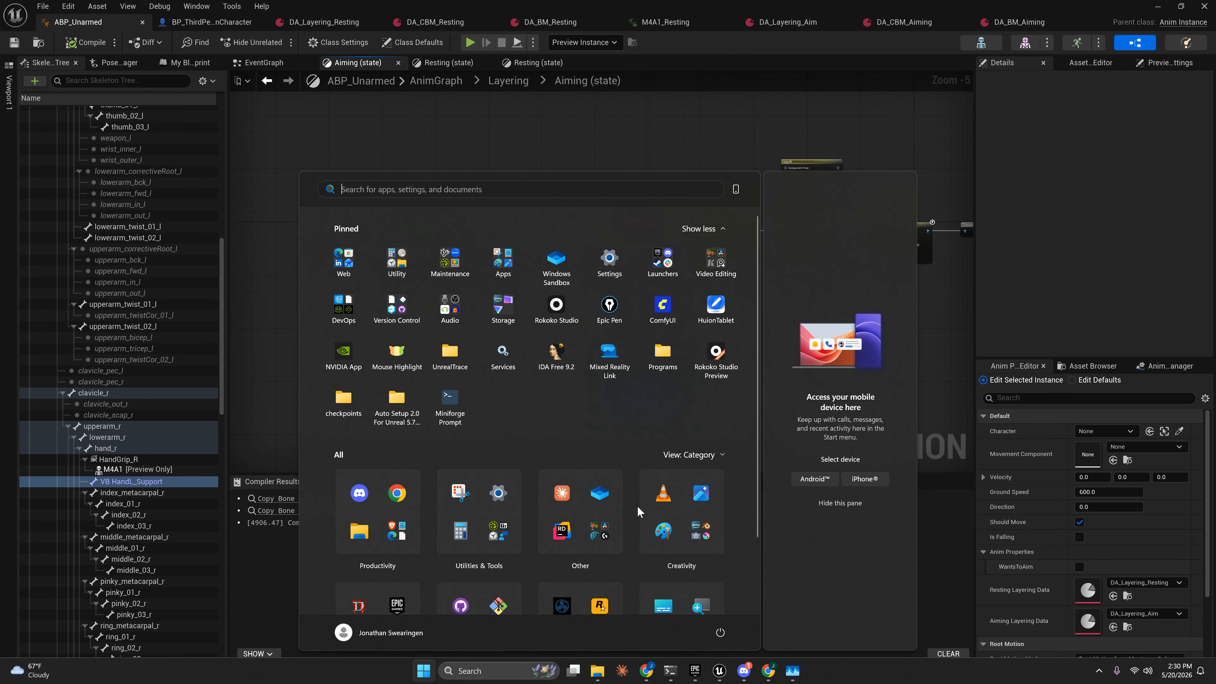
{"action": "left_click", "coordinate": [596, 671]}
{"action": "scroll", "coordinate": [357, 287], "scroll_direction": "up", "scroll_amount": 1}
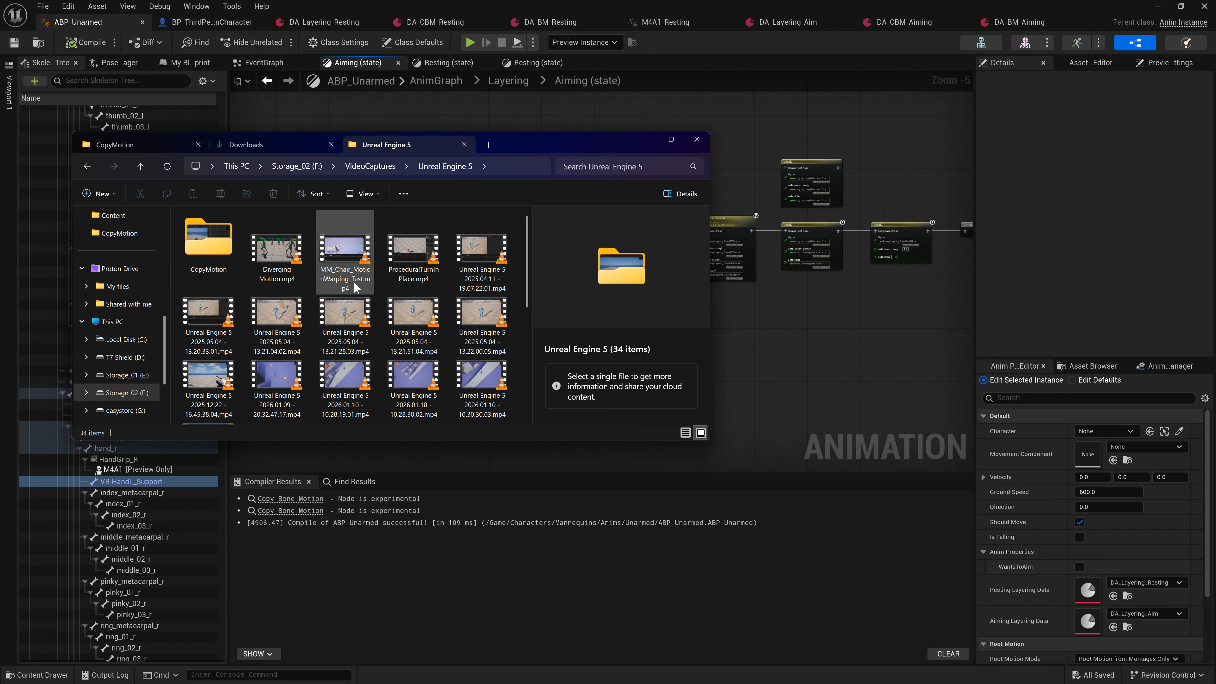
{"action": "double_click", "coordinate": [210, 244]}
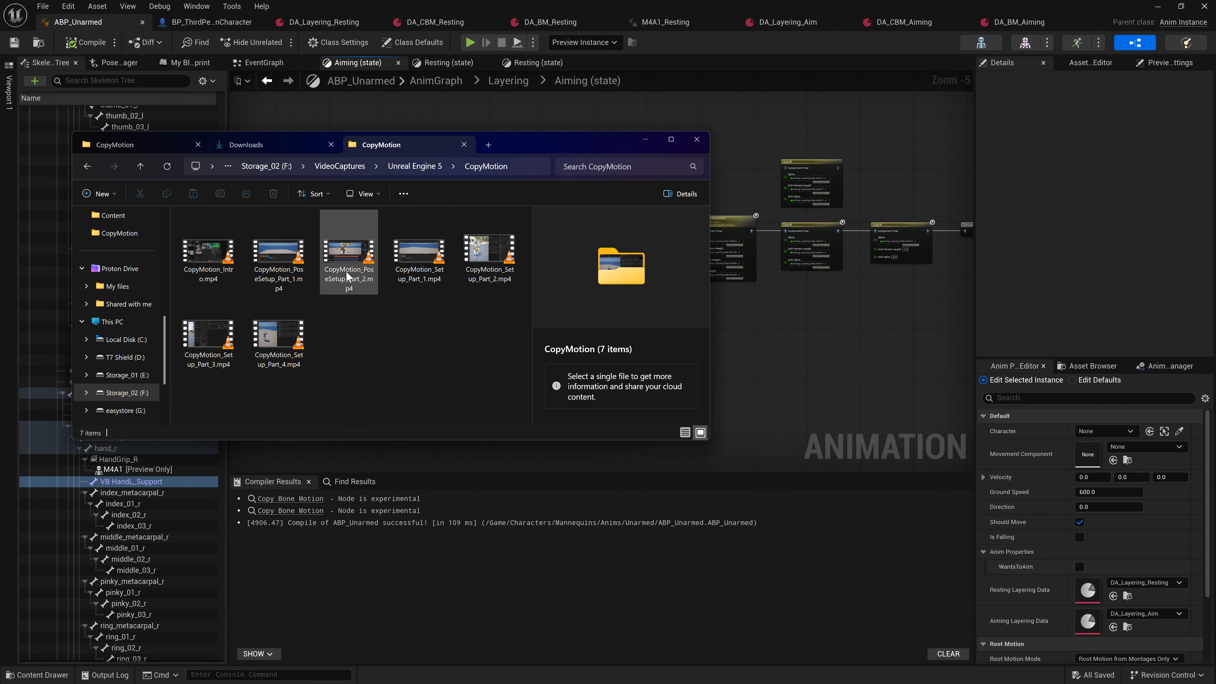
{"action": "left_click", "coordinate": [419, 252]}
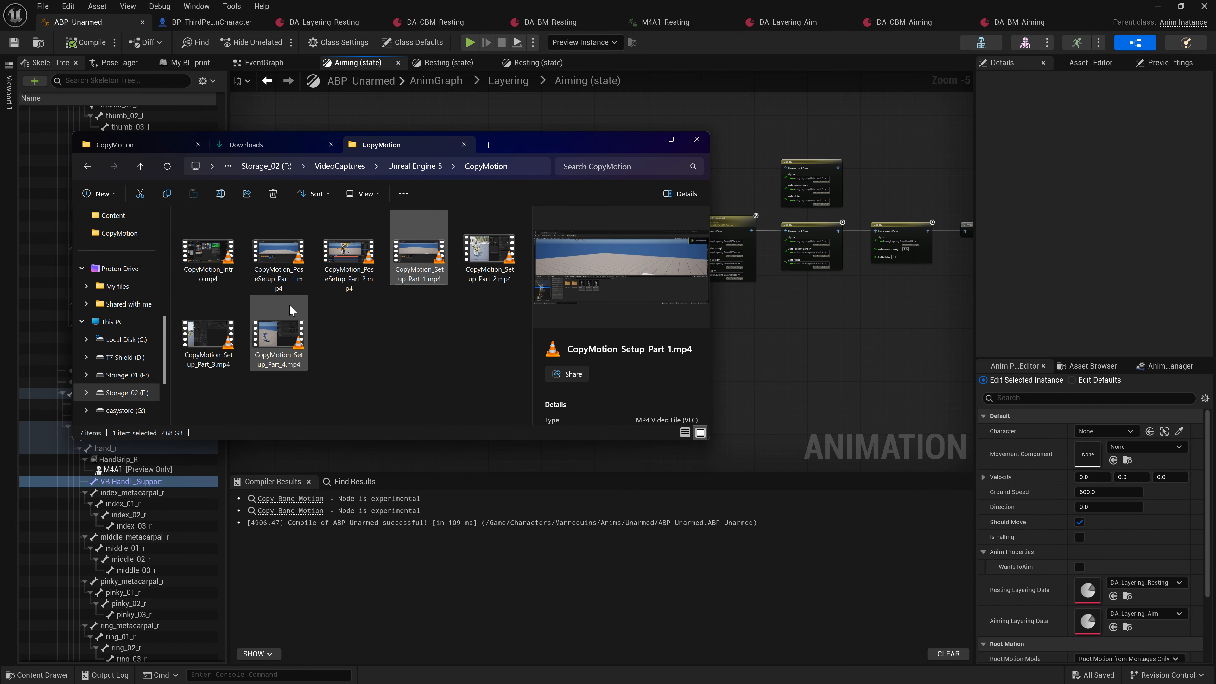
{"action": "left_click", "coordinate": [269, 340], "text": "shift"}
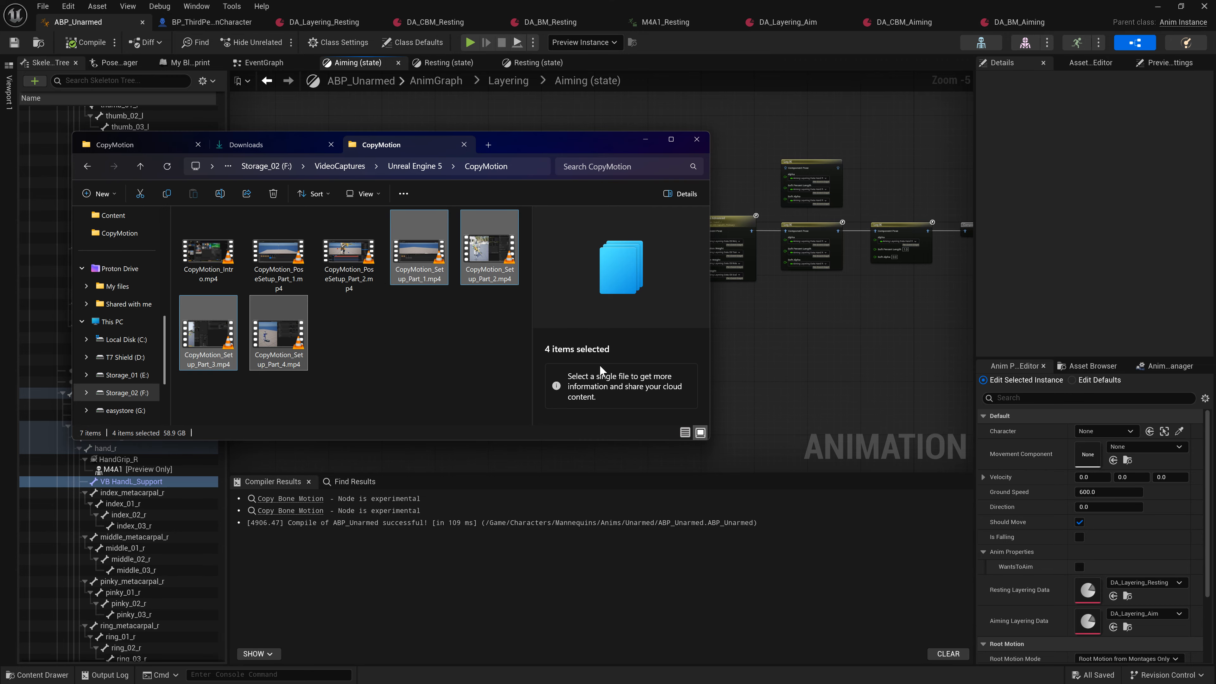
{"action": "right_click", "coordinate": [419, 253]}
{"action": "left_click", "coordinate": [469, 400]}
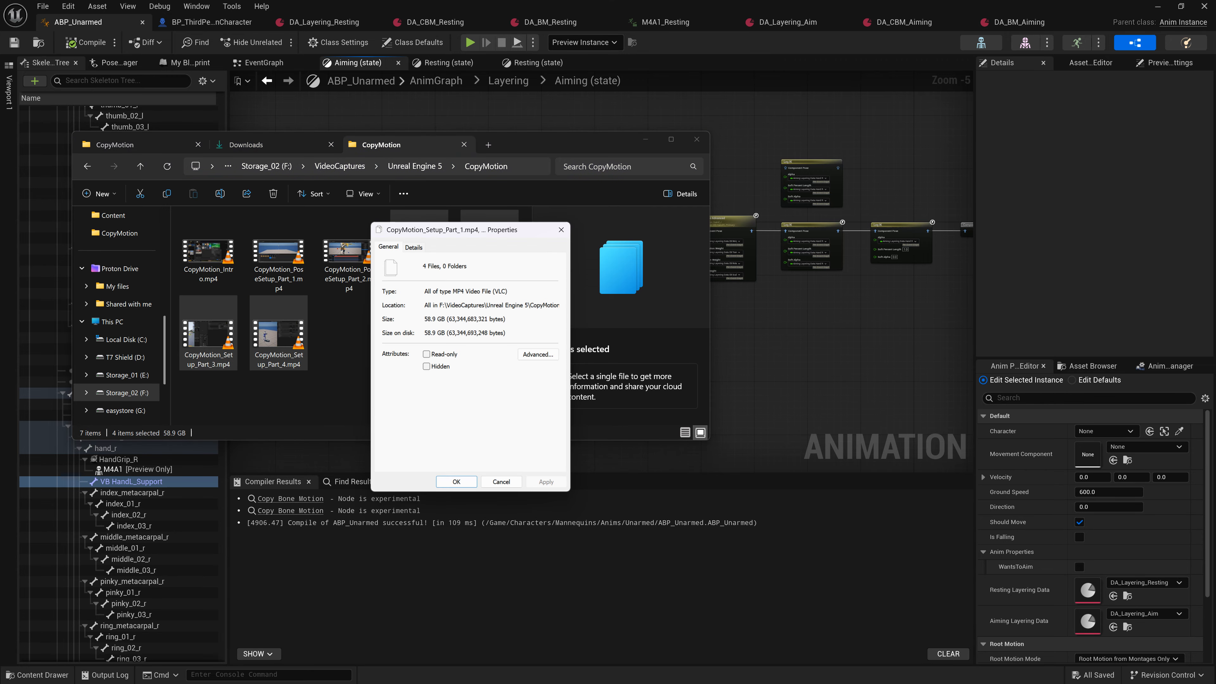
{"action": "left_click", "coordinate": [414, 247]}
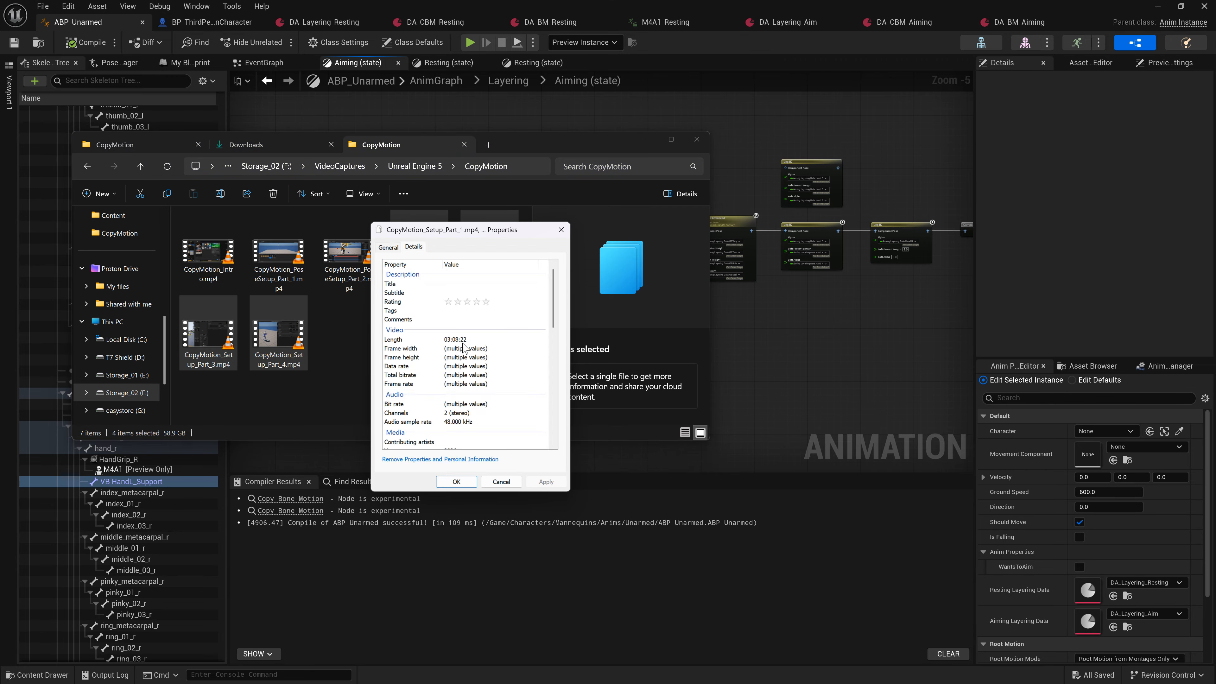
{"action": "left_click", "coordinate": [502, 482]}
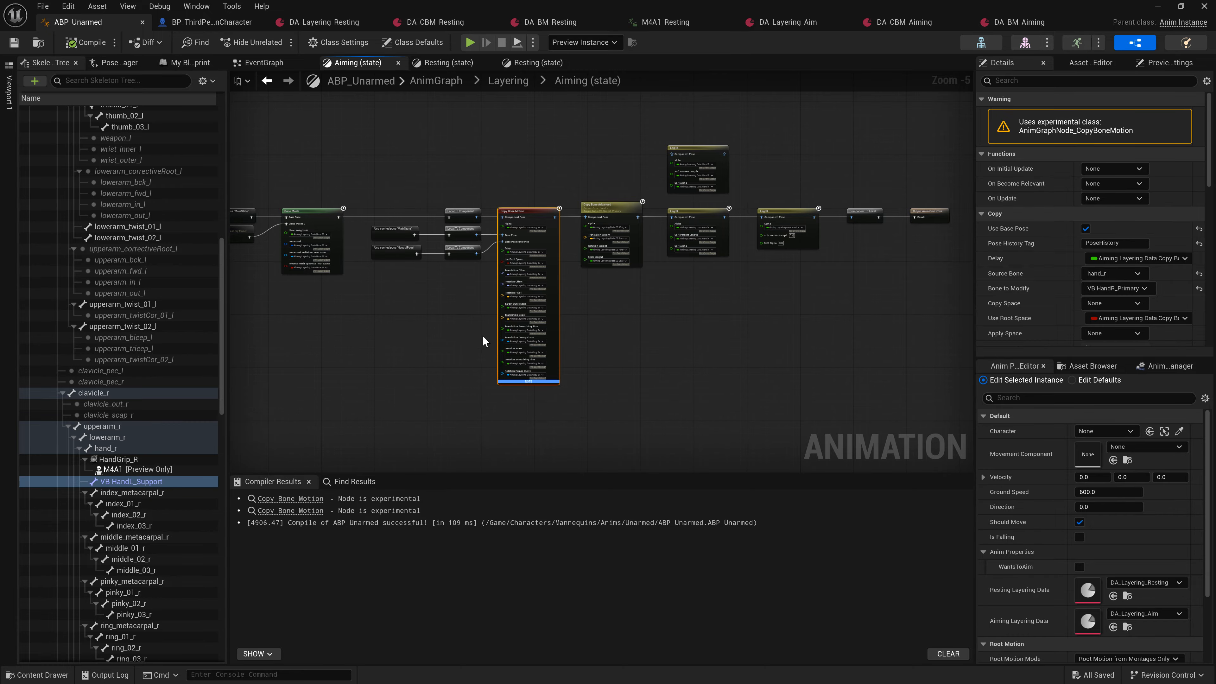
Move the unconnected Leg IK node from above the Aiming state's node chain to the empty area below it.
{"action": "right_click_drag", "start_coordinate": [634, 309], "coordinate": [632, 326]}
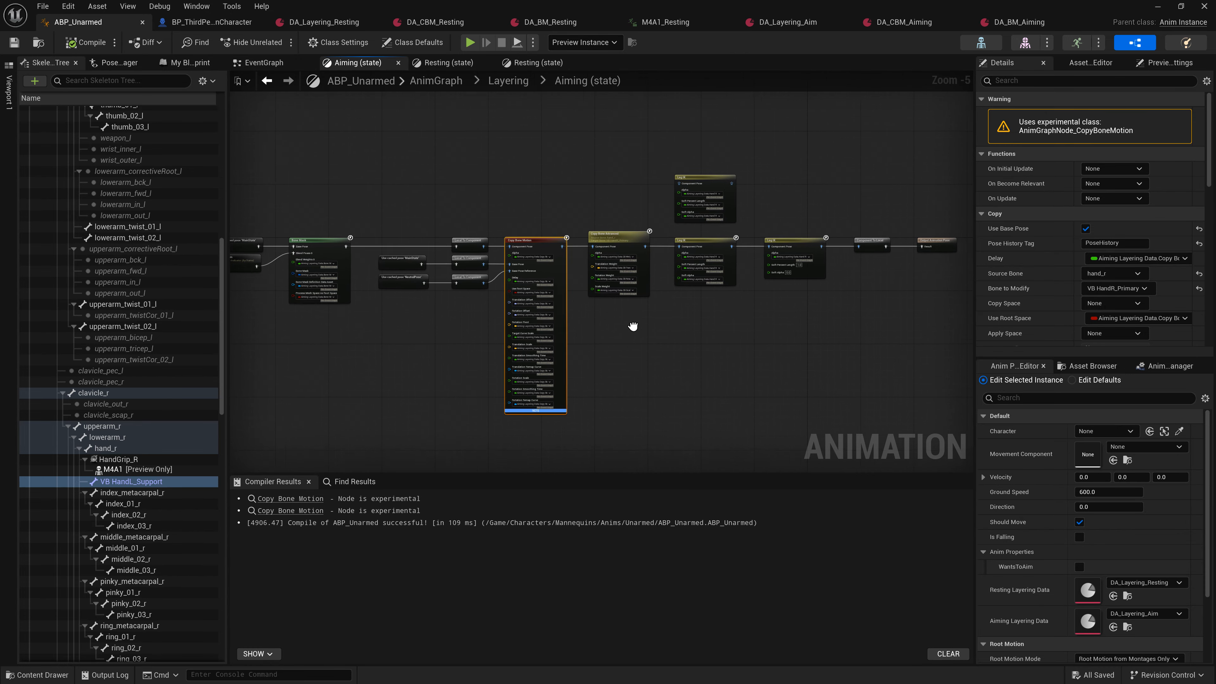
{"action": "right_click_drag", "start_coordinate": [557, 215], "coordinate": [611, 230]}
{"action": "left_click_drag", "start_coordinate": [756, 206], "coordinate": [716, 428]}
{"action": "right_click_drag", "start_coordinate": [693, 421], "coordinate": [684, 327]}
{"action": "right_click_drag", "start_coordinate": [485, 310], "coordinate": [502, 287]}
{"action": "scroll", "coordinate": [546, 262], "scroll_direction": "up", "scroll_amount": 4}
{"action": "scroll", "coordinate": [548, 262], "scroll_direction": "down", "scroll_amount": 4}
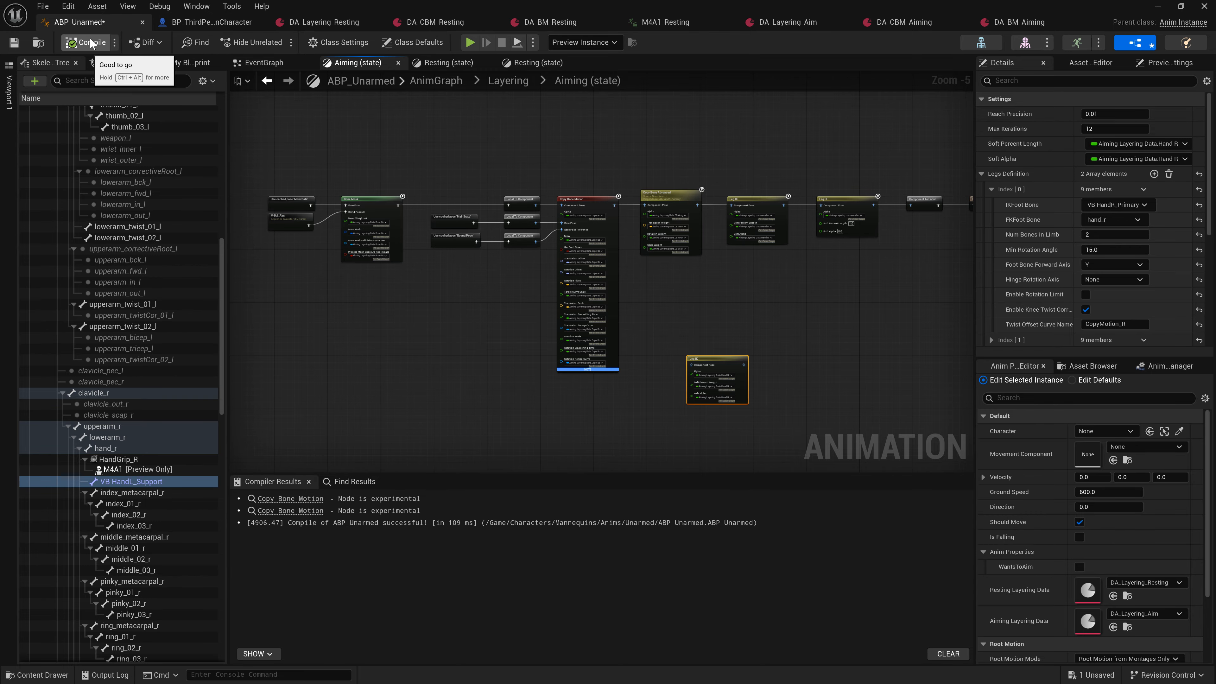
Open the DA_BoneMaskDefinition_Default asset from the Layering/DataAssets folder.
{"action": "left_click", "coordinate": [40, 674]}
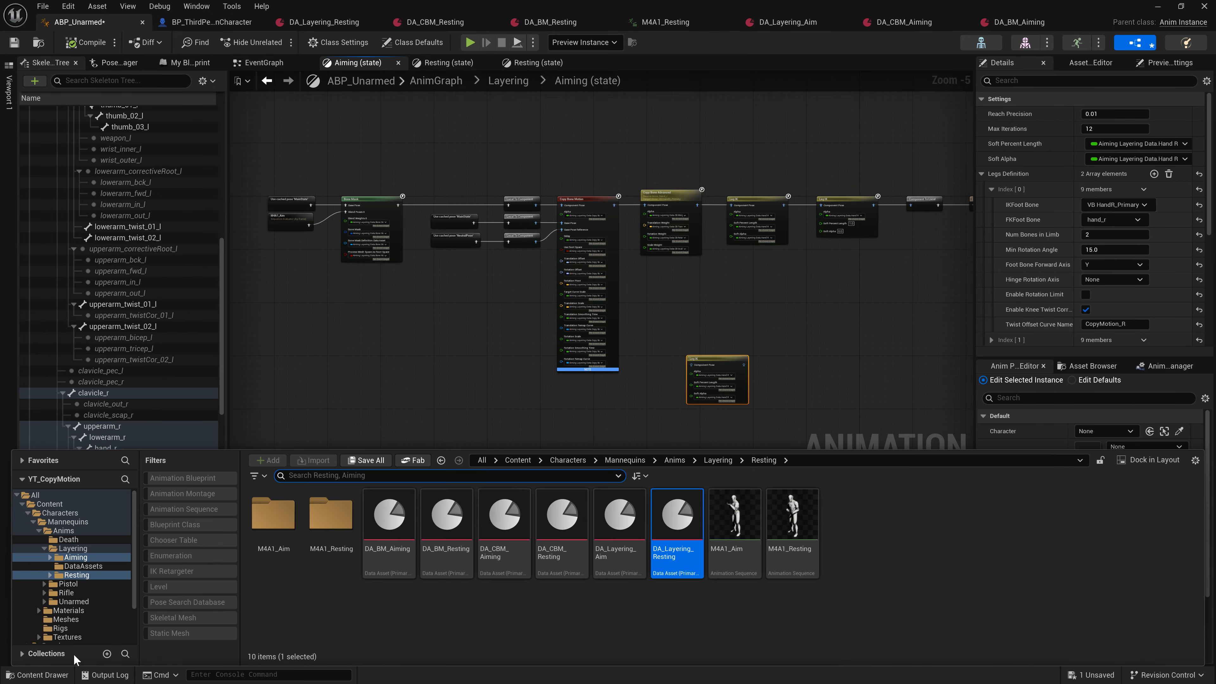
{"action": "left_click", "coordinate": [76, 566]}
{"action": "left_click", "coordinate": [320, 519]}
{"action": "left_click", "coordinate": [382, 521], "text": "ctrl"}
{"action": "left_click", "coordinate": [439, 521], "text": "ctrl"}
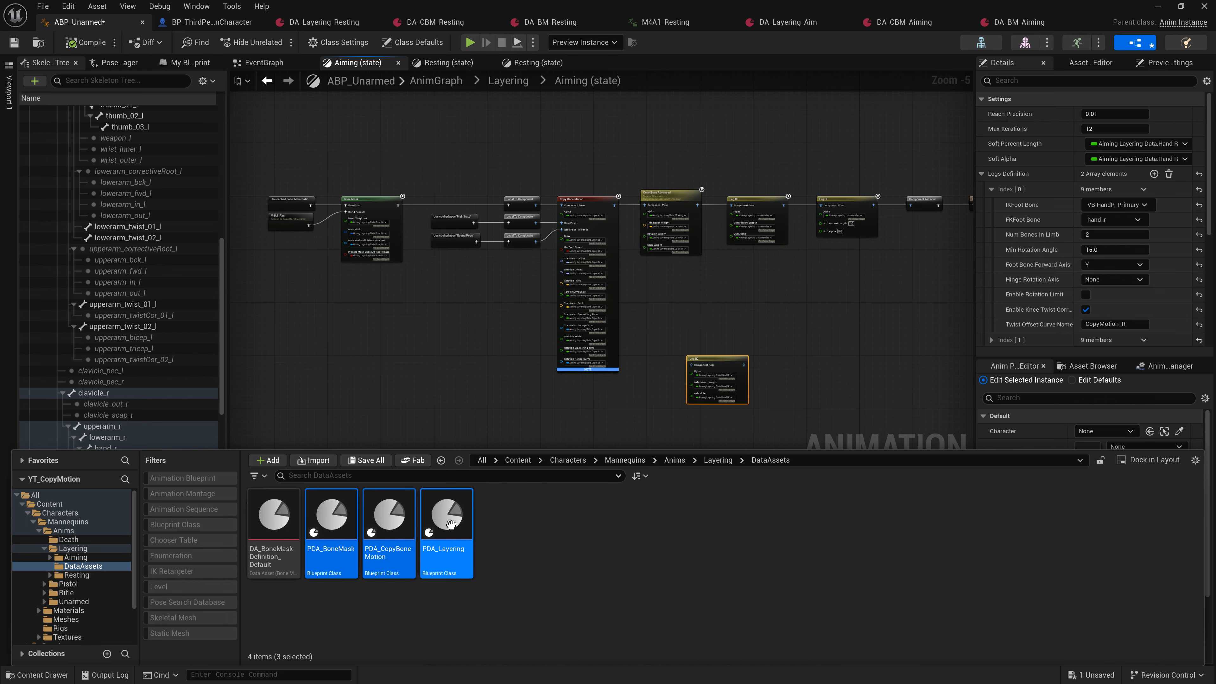
{"action": "left_click", "coordinate": [332, 598]}
{"action": "left_click", "coordinate": [271, 518]}
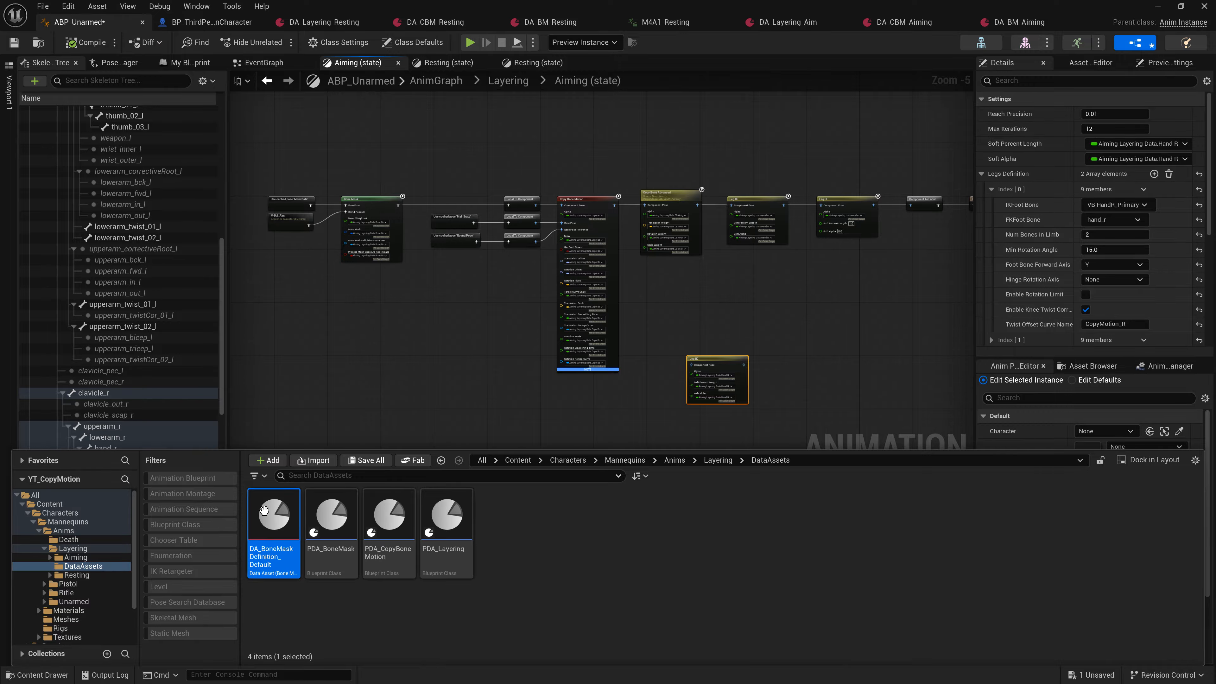
{"action": "double_click", "coordinate": [271, 518]}
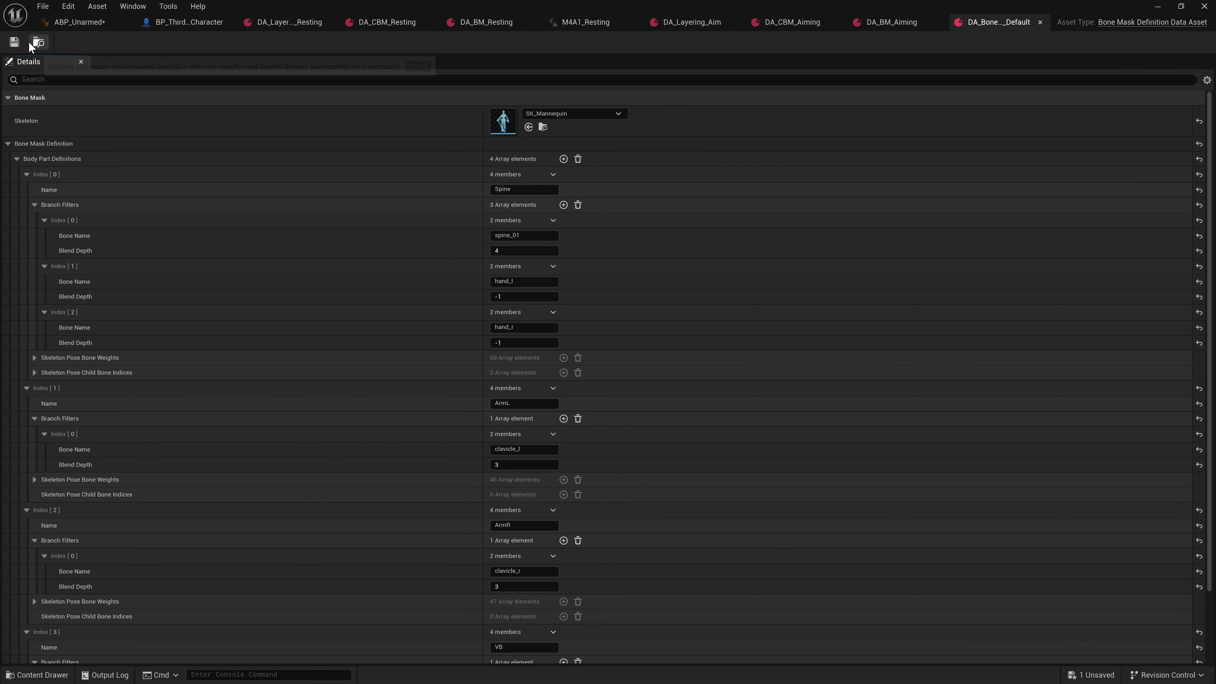
Create a data asset of class Bone Mask Definition Data Asset in the DataAssets folder.
{"action": "left_click", "coordinate": [37, 674]}
{"action": "right_click", "coordinate": [538, 467]}
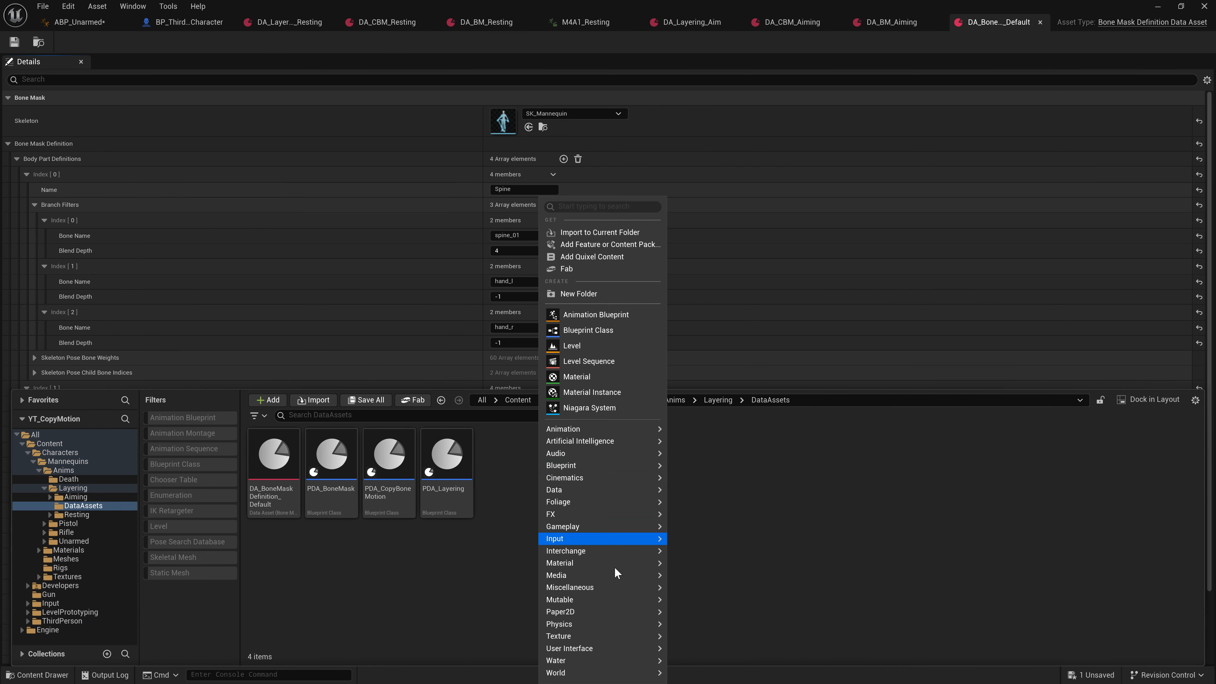
{"action": "mouse_move", "coordinate": [590, 493]}
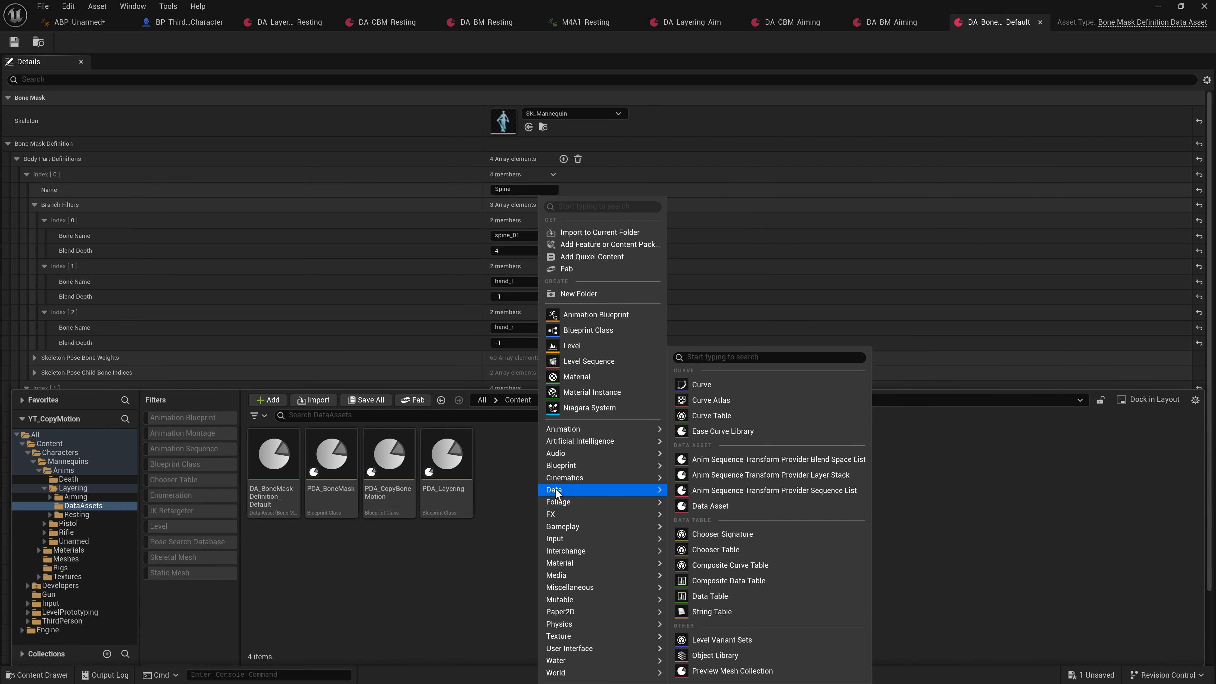
{"action": "mouse_move", "coordinate": [562, 589]}
{"action": "left_click", "coordinate": [699, 506]}
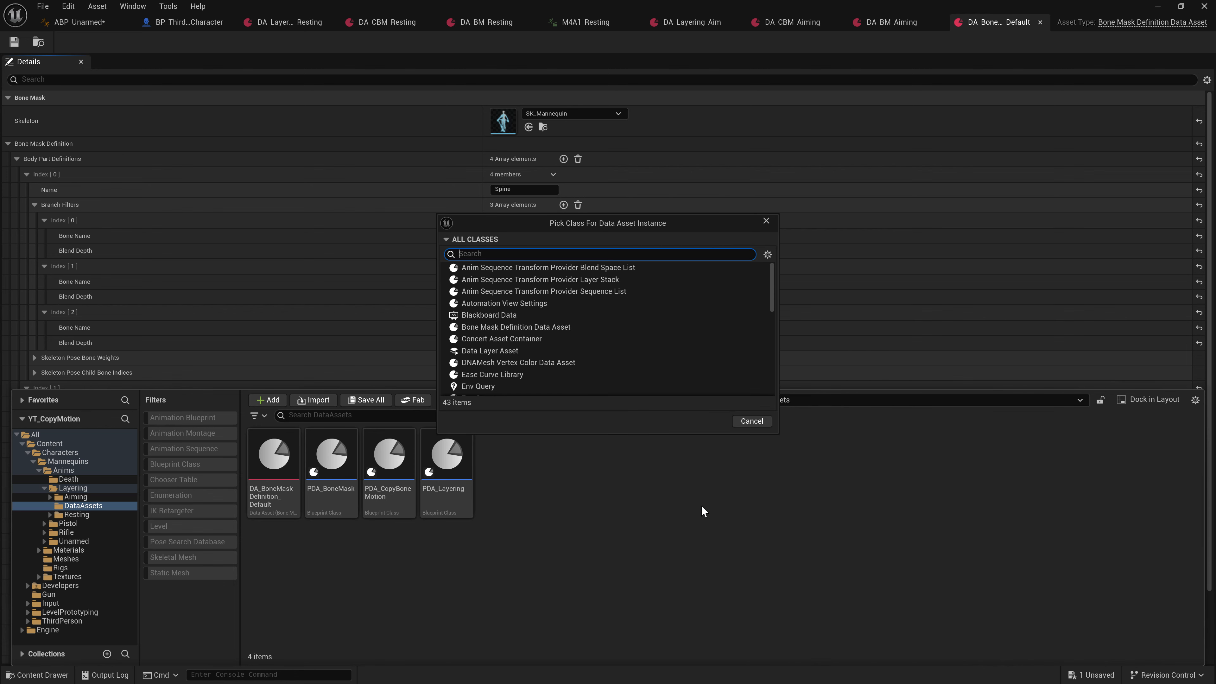
{"action": "left_click", "coordinate": [494, 327]}
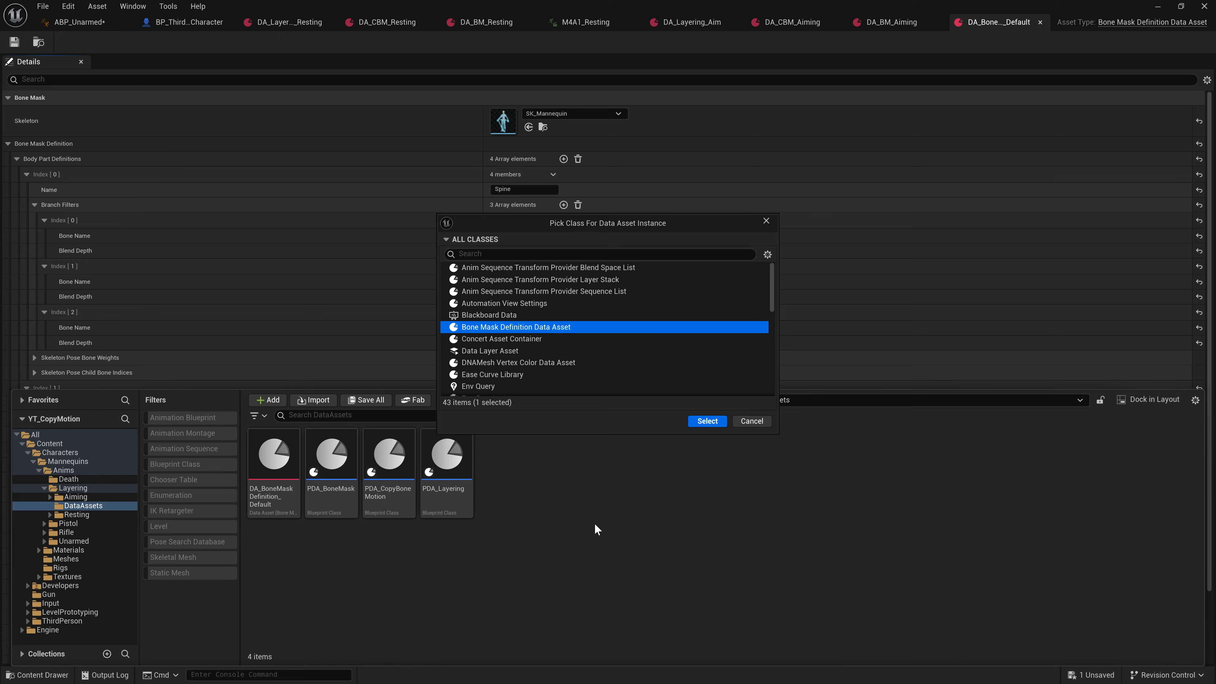
{"action": "left_click", "coordinate": [708, 421]}
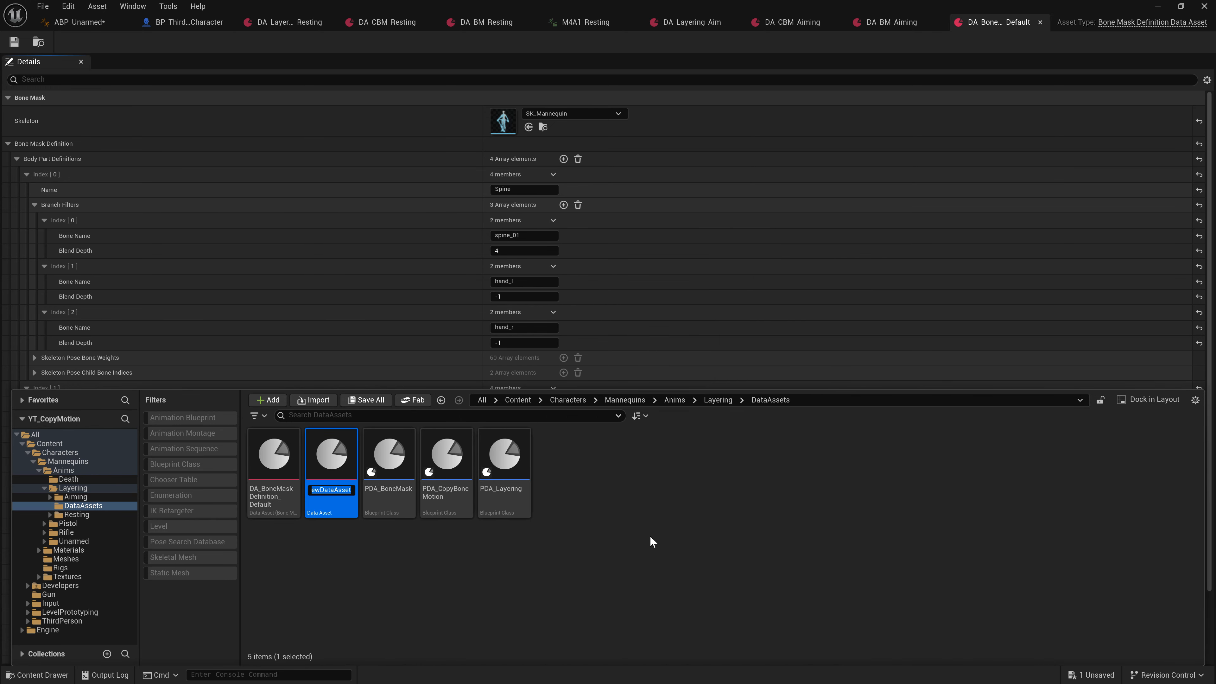
Name the new bone mask definition asset DA_BM_General.
{"action": "type", "text": "PDA"}
{"action": "key", "text": "Return"}
{"action": "key", "text": "F2"}
{"action": "type", "text": "eral"}
{"action": "key", "text": "Return"}
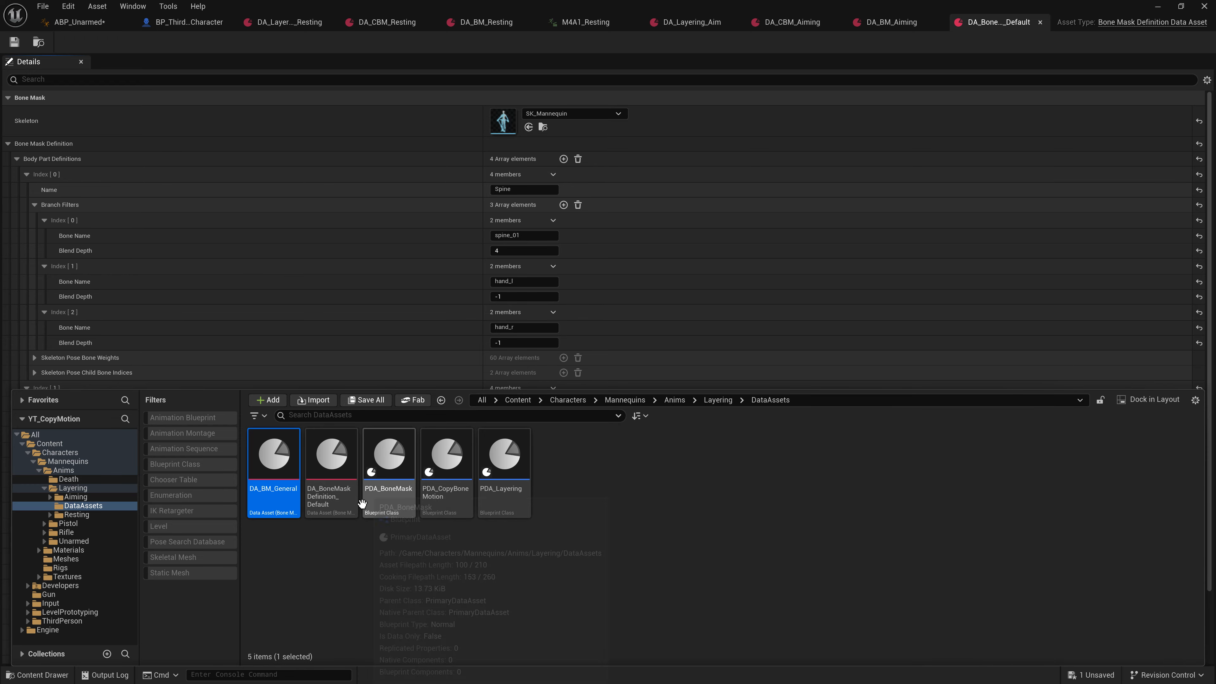
Open DA_BM_General and set its skeleton to SK_Mannequin.
{"action": "left_click", "coordinate": [343, 495]}
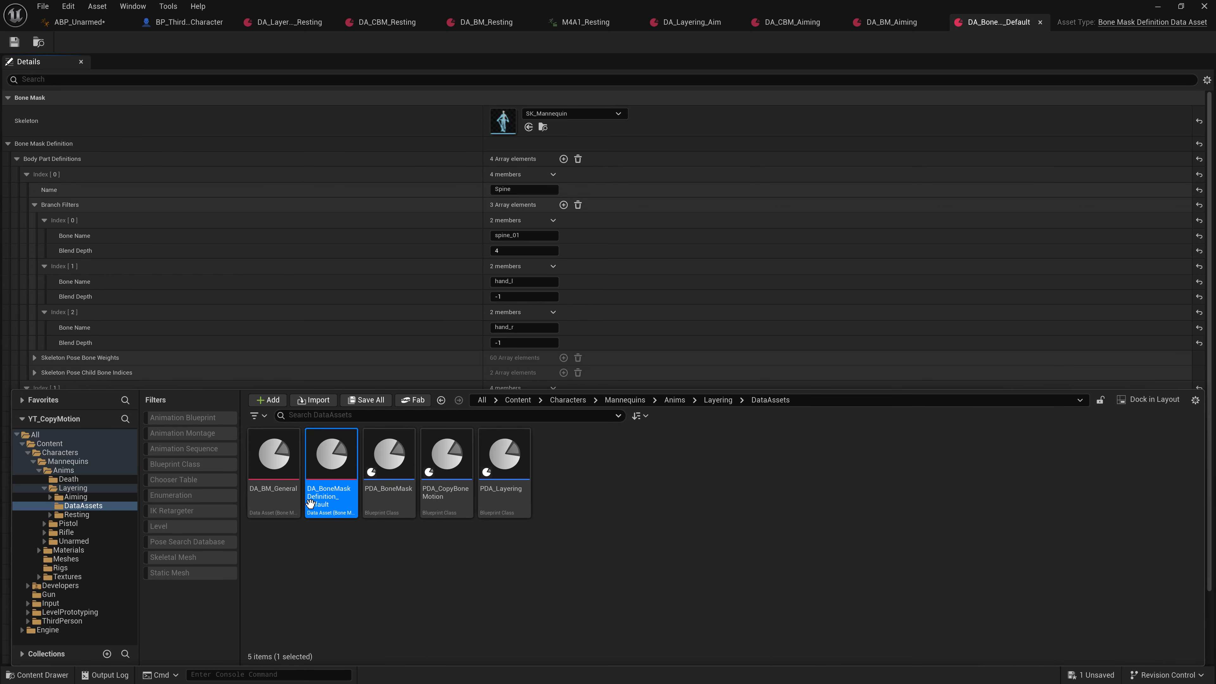
{"action": "double_click", "coordinate": [256, 456]}
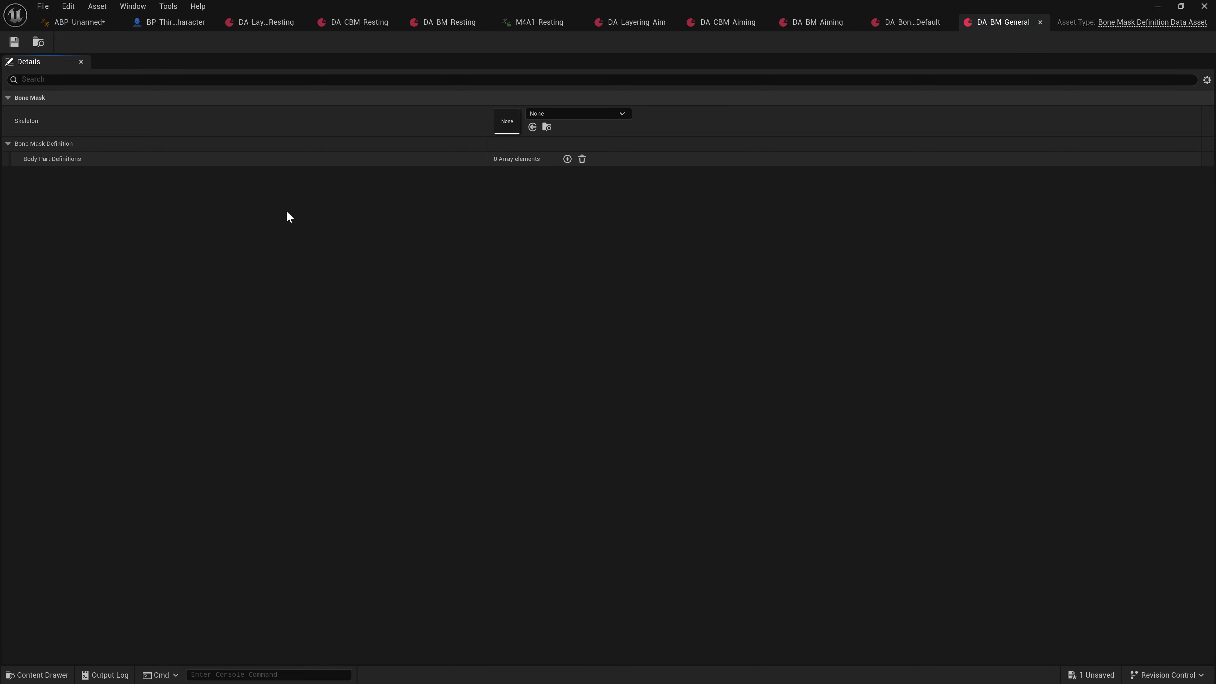
{"action": "left_click", "coordinate": [574, 113]}
{"action": "scroll", "coordinate": [654, 317], "scroll_direction": "down", "scroll_amount": 5}
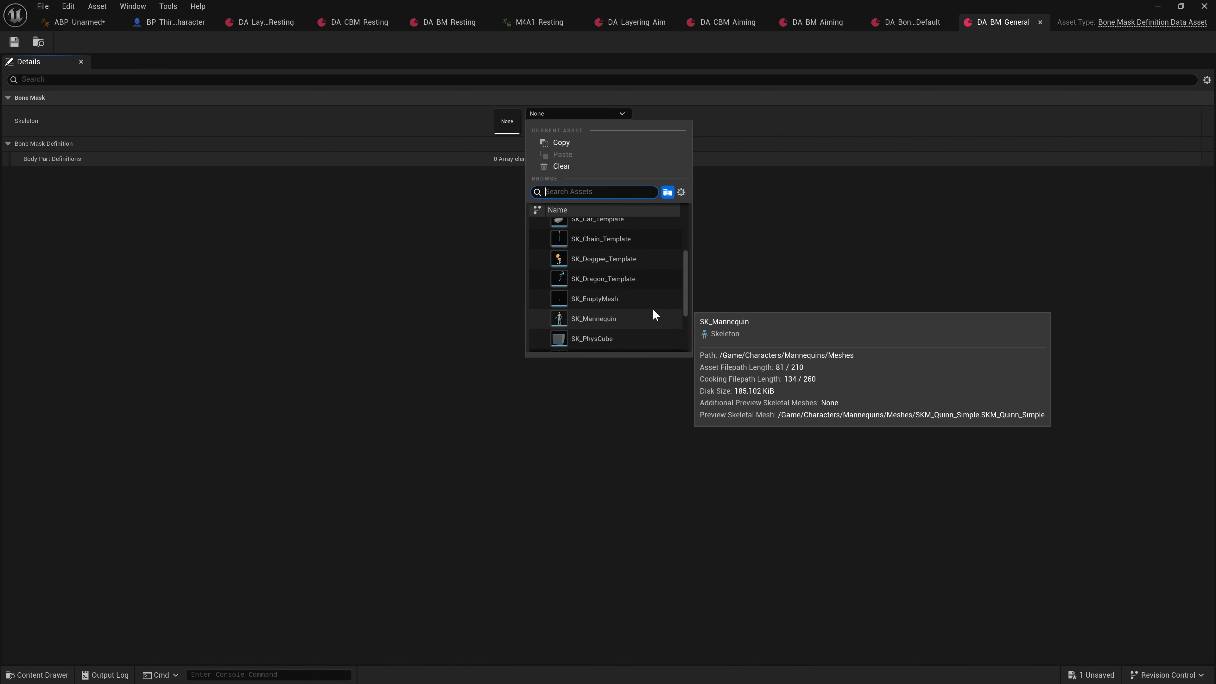
{"action": "scroll", "coordinate": [620, 264], "scroll_direction": "down", "scroll_amount": 2}
{"action": "left_click", "coordinate": [596, 247]}
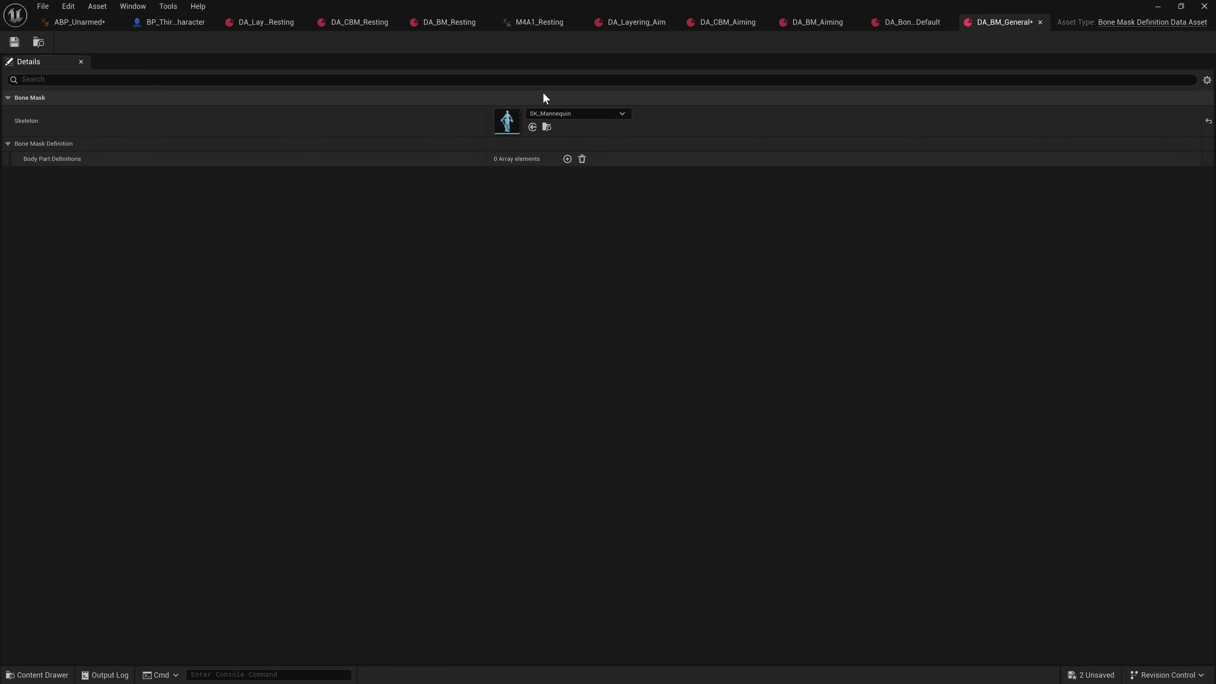
Add a body part definition named Spine to DA_BM_General and give it one branch filter entry.
{"action": "left_click", "coordinate": [567, 158]}
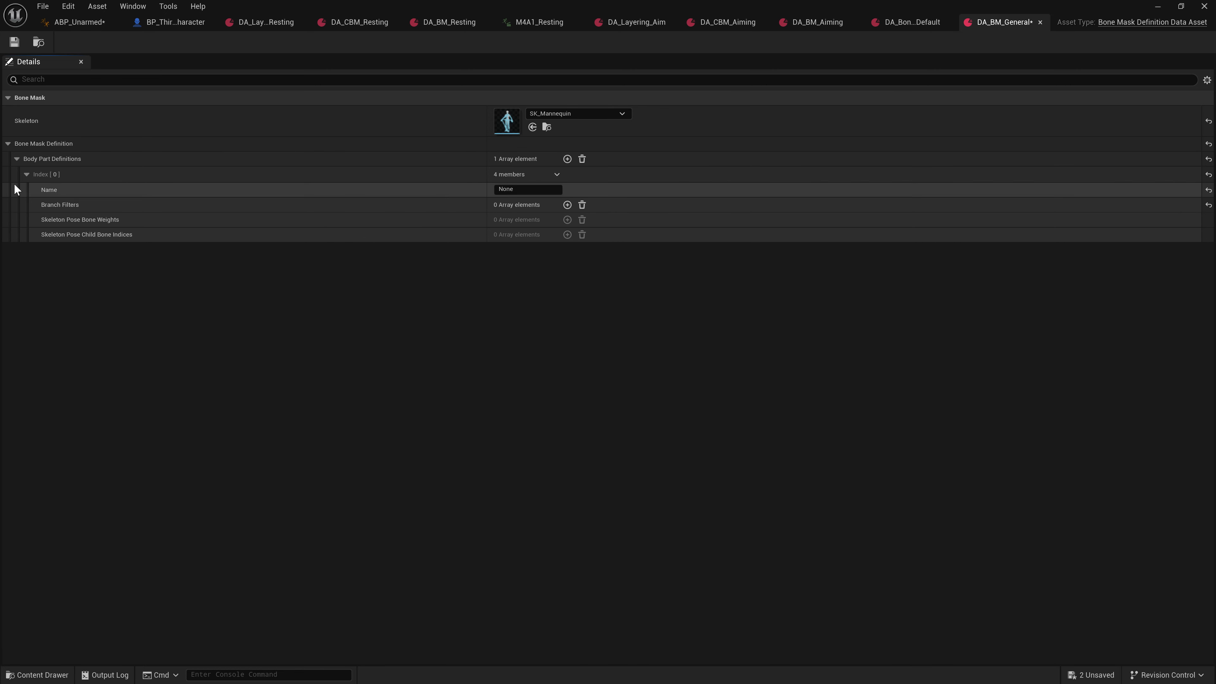
{"action": "left_click", "coordinate": [506, 189]}
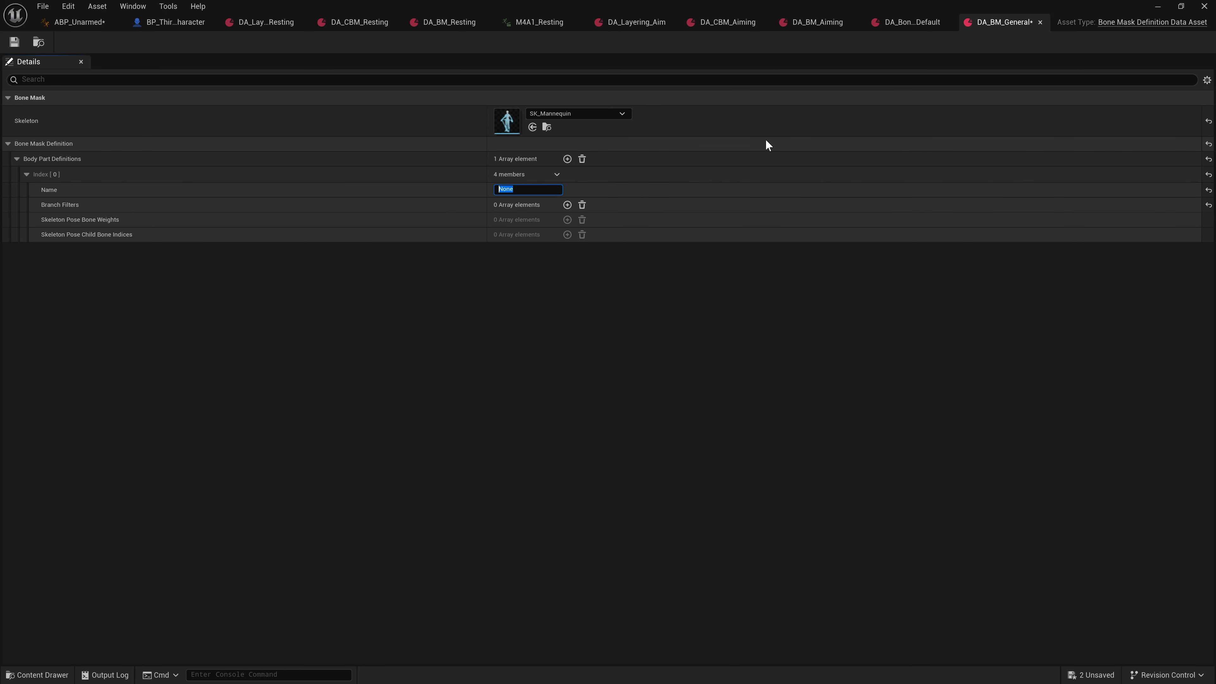
{"action": "type", "text": "Spine"}
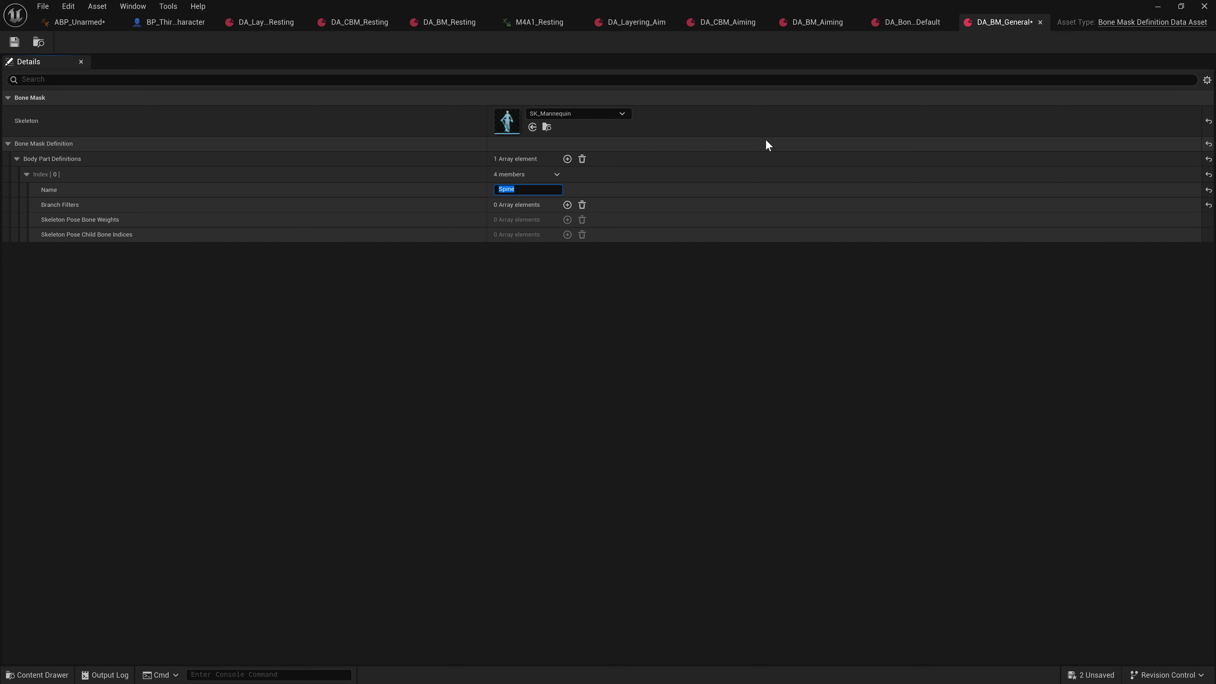
{"action": "left_click", "coordinate": [567, 204]}
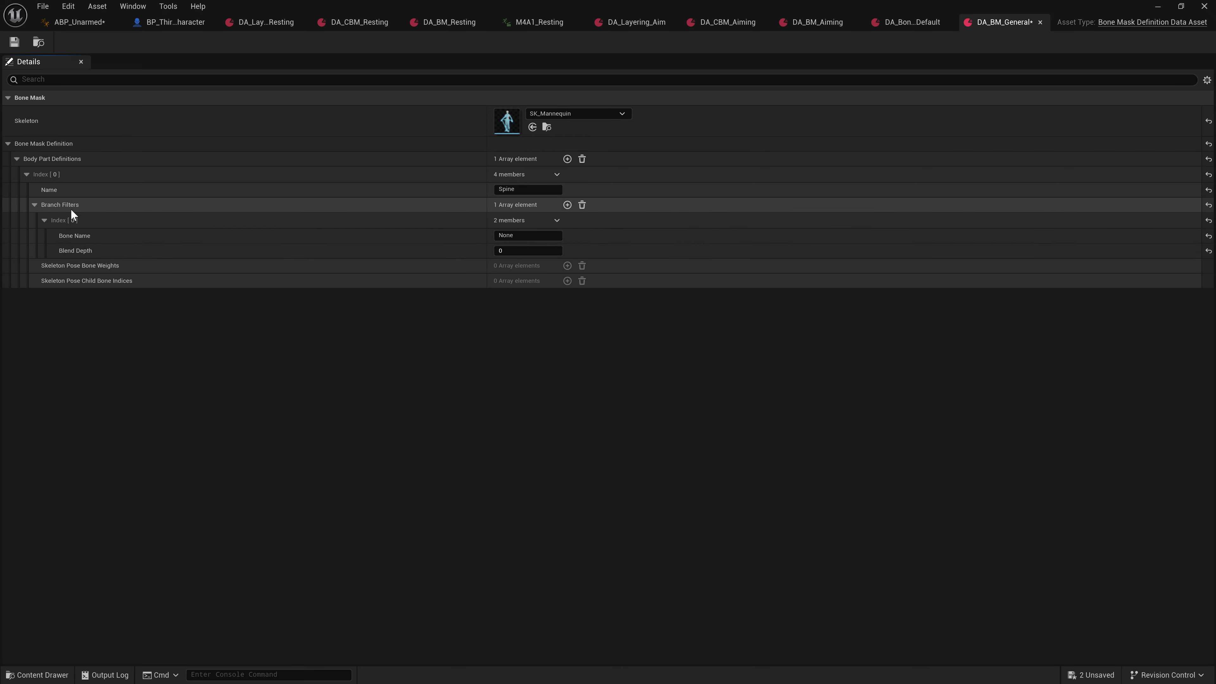
{"action": "left_click", "coordinate": [513, 236]}
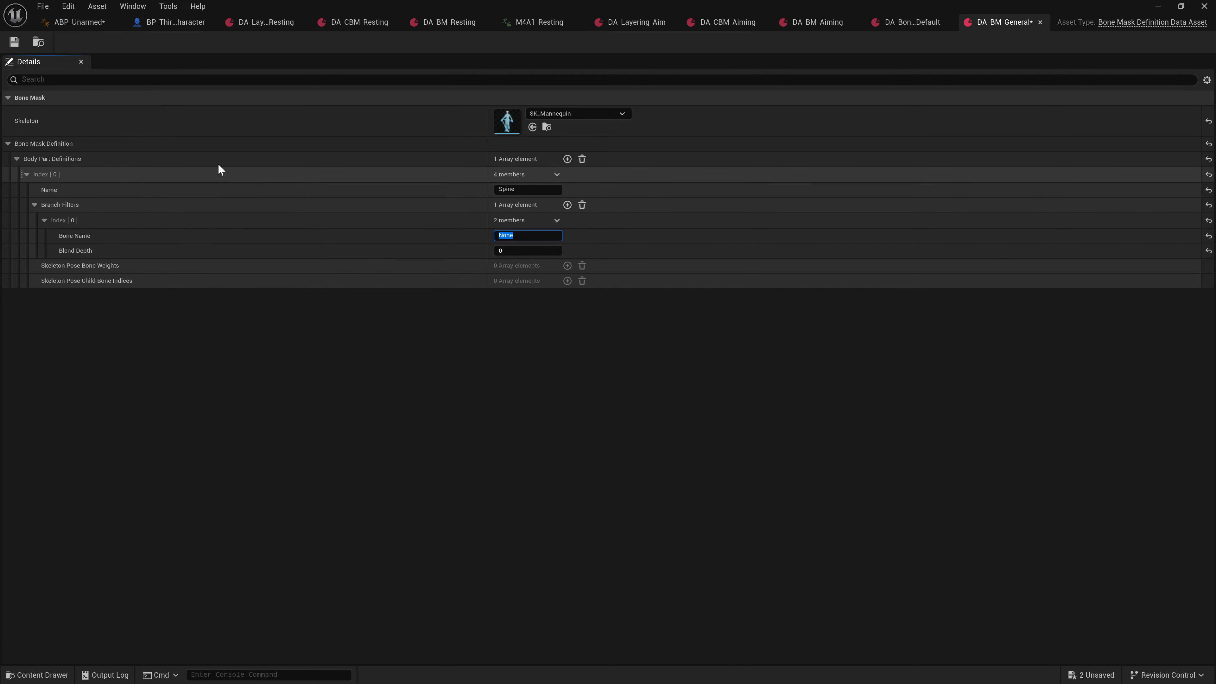
Switch to the ABP_Unarmed blueprint and add a Layered blend per bone node to the Aiming state graph.
{"action": "left_click", "coordinate": [72, 23]}
{"action": "right_click", "coordinate": [529, 321]}
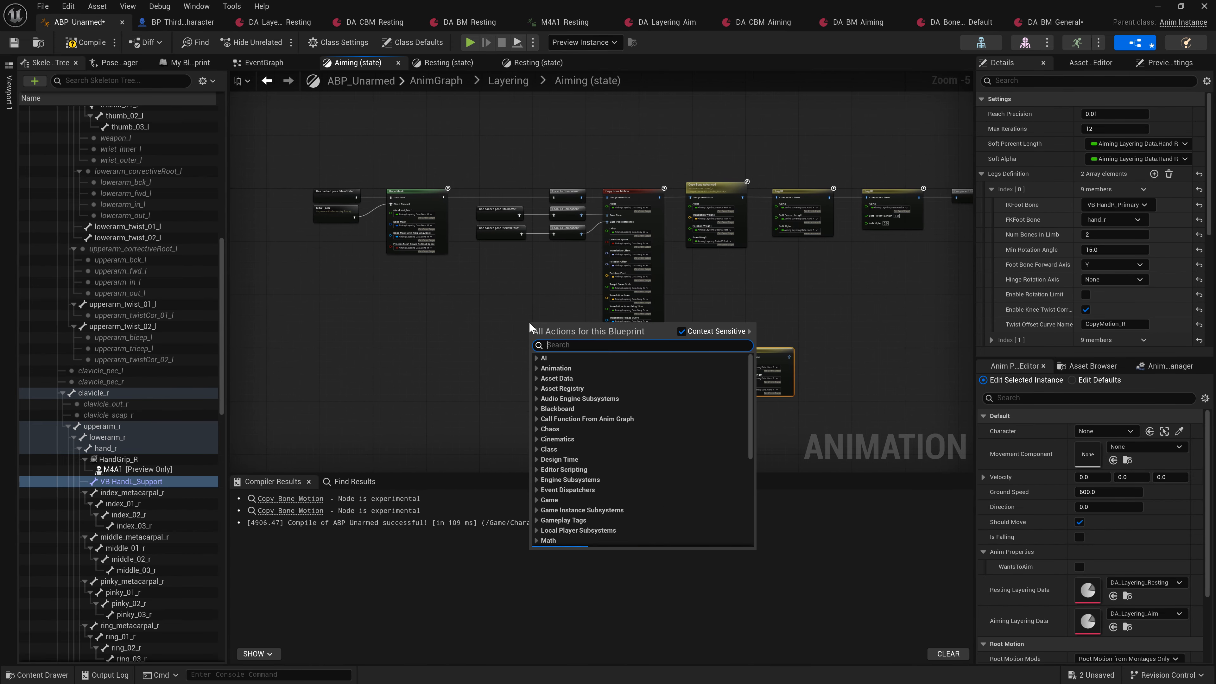
{"action": "type", "text": "layere"}
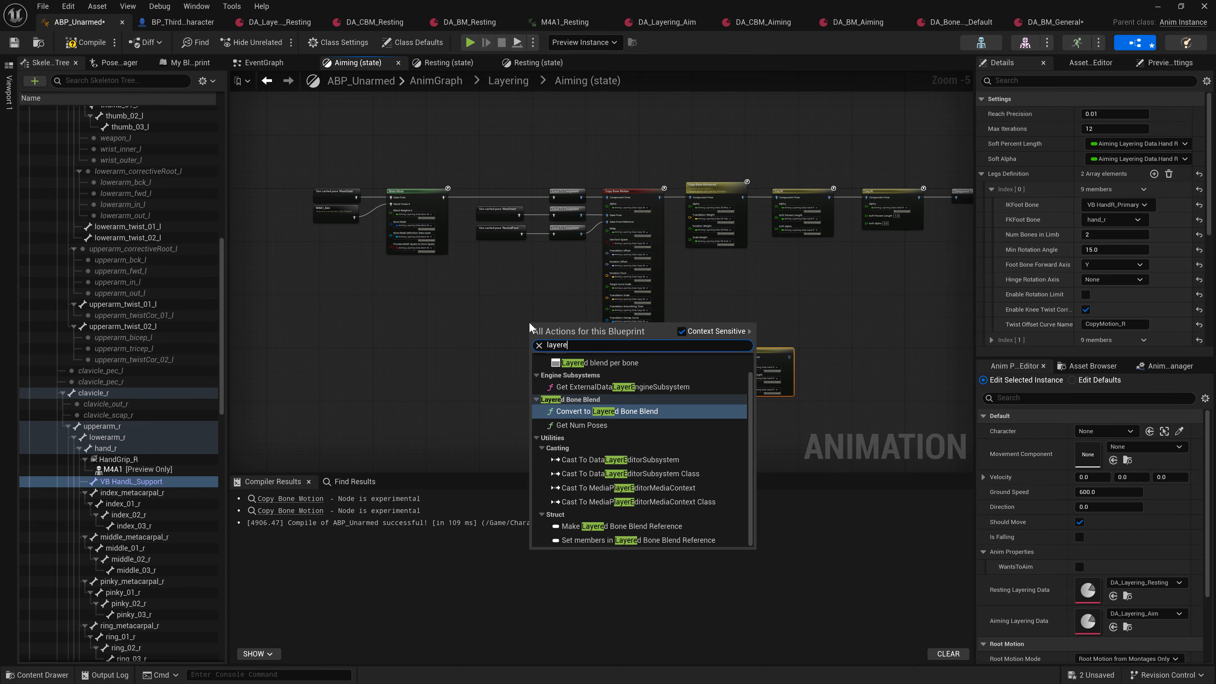
{"action": "left_click", "coordinate": [599, 362]}
{"action": "scroll", "coordinate": [598, 354], "scroll_direction": "up", "scroll_amount": 5}
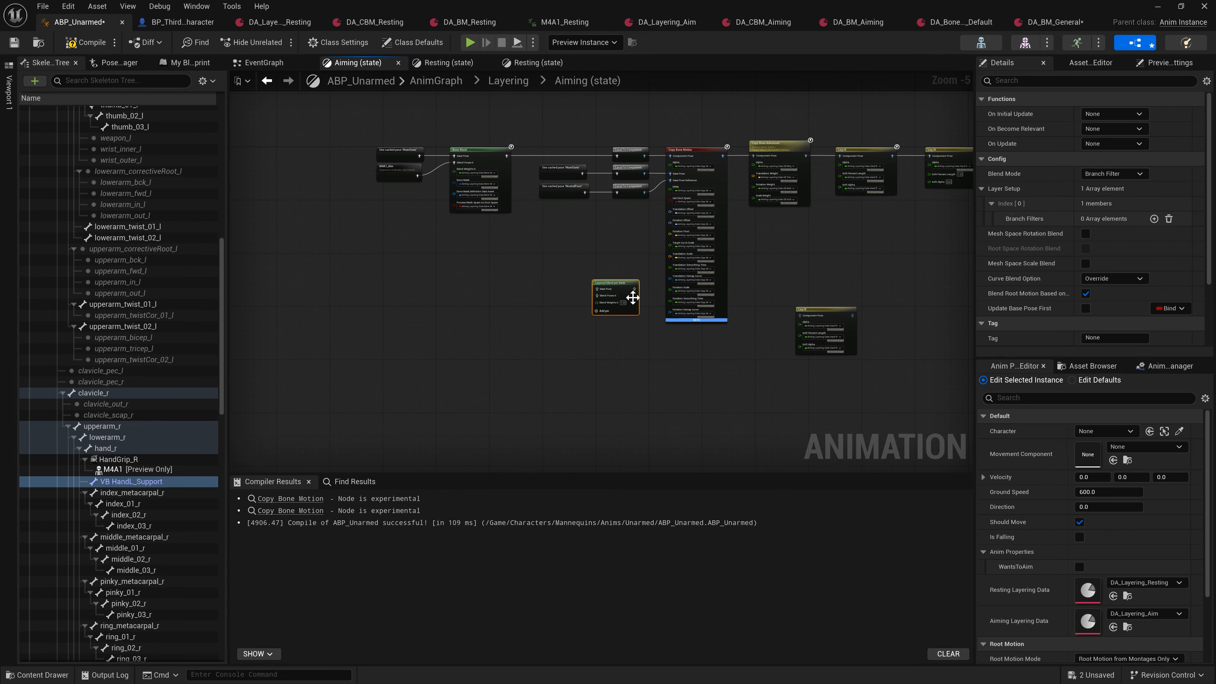
Keep the Layered blend per bone node's blend mode at Branch Filter and add one branch filter to its first layer.
{"action": "left_click", "coordinate": [1104, 175]}
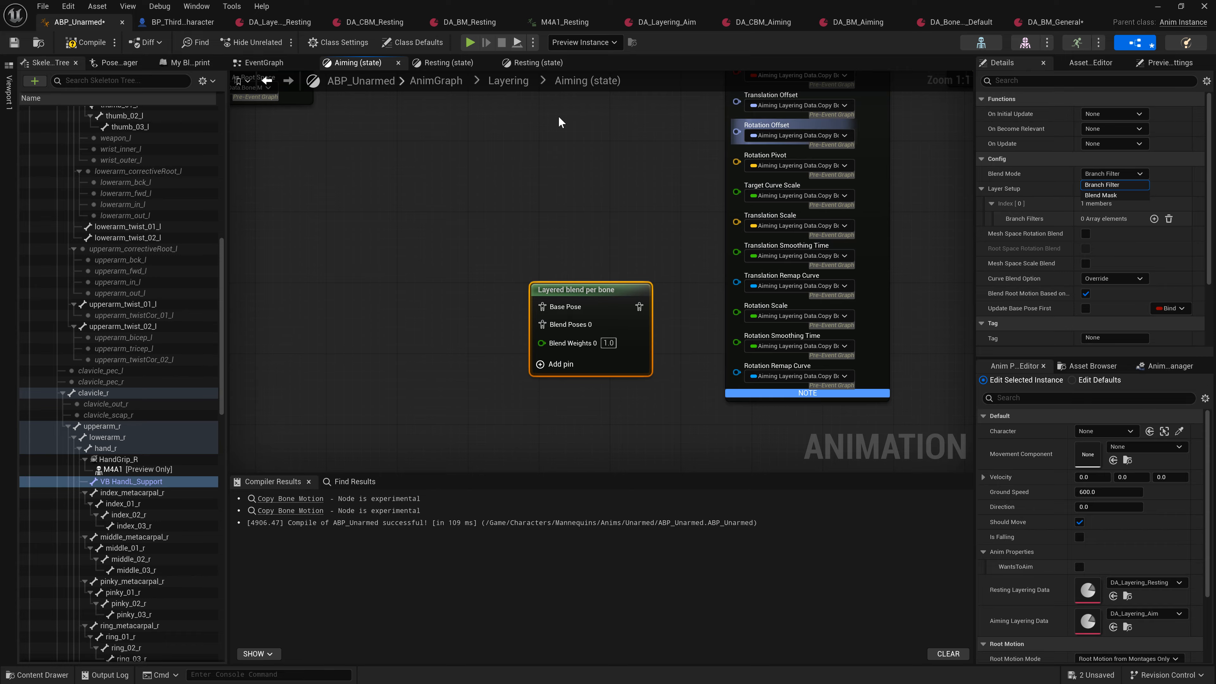
{"action": "left_click", "coordinate": [1121, 185]}
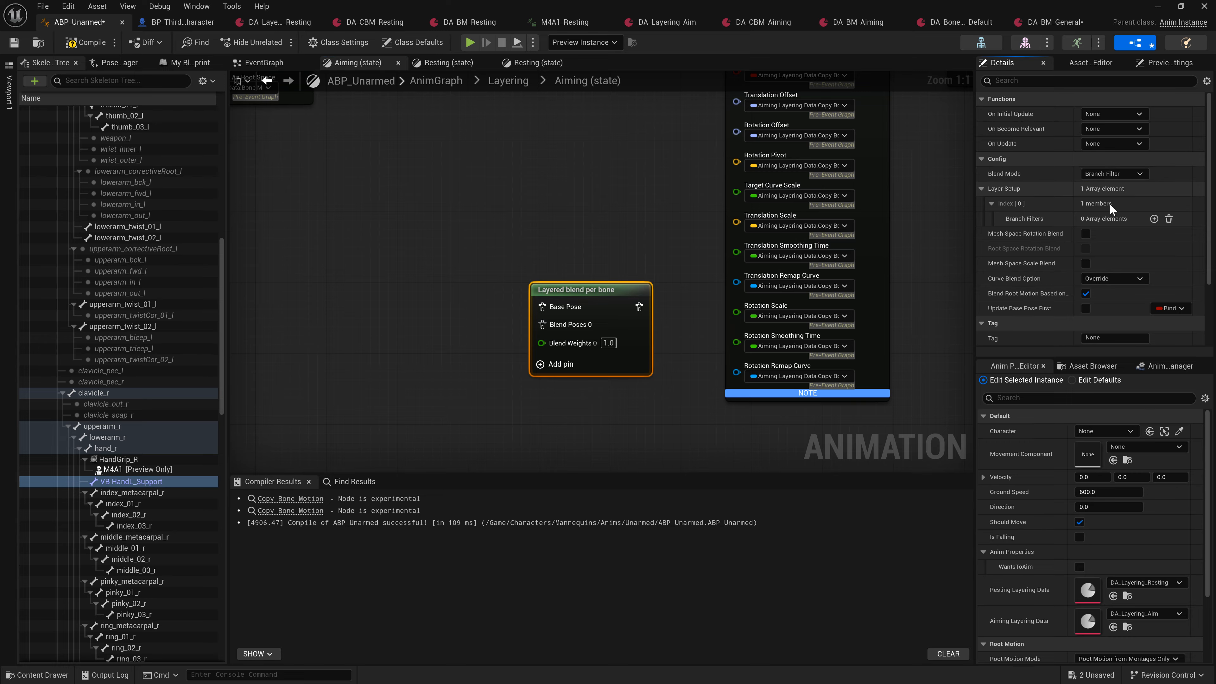
{"action": "left_click", "coordinate": [1154, 218]}
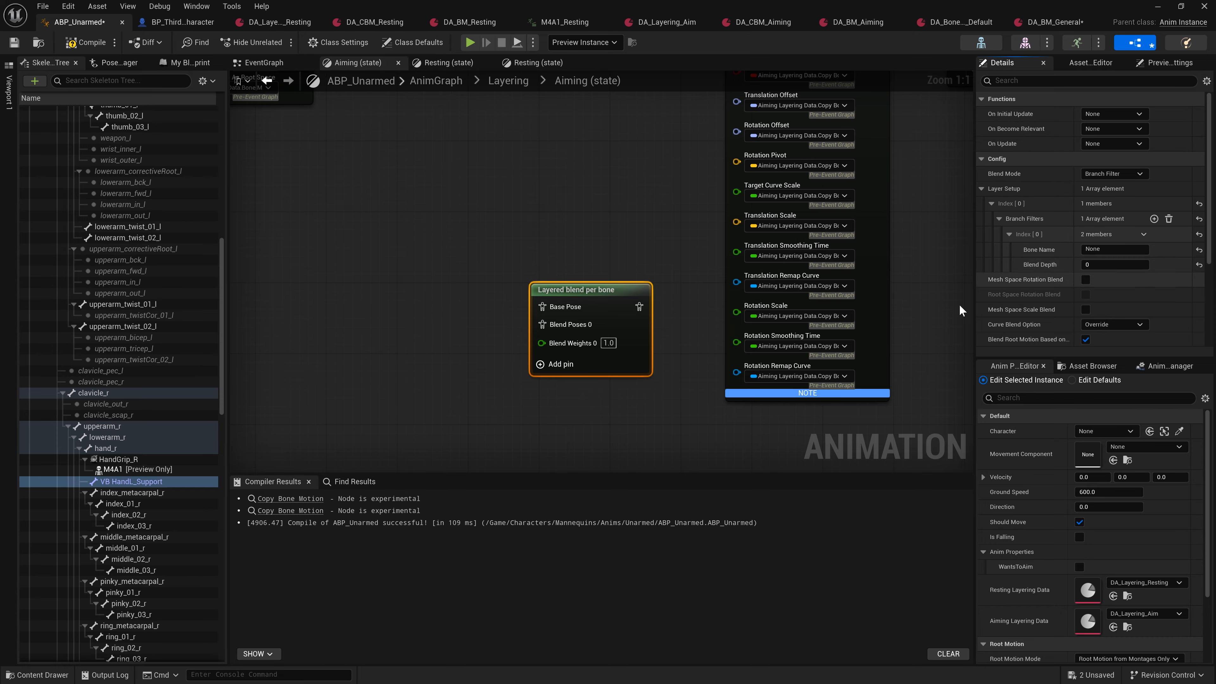
Examine the upper levels of the skeleton hierarchy, covering root, pelvis, spine_01, thigh_l and thigh_r.
{"action": "right_click_drag", "start_coordinate": [592, 409], "coordinate": [636, 444]}
{"action": "scroll", "coordinate": [62, 318], "scroll_direction": "up", "scroll_amount": 4}
{"action": "scroll", "coordinate": [62, 319], "scroll_direction": "up", "scroll_amount": 10}
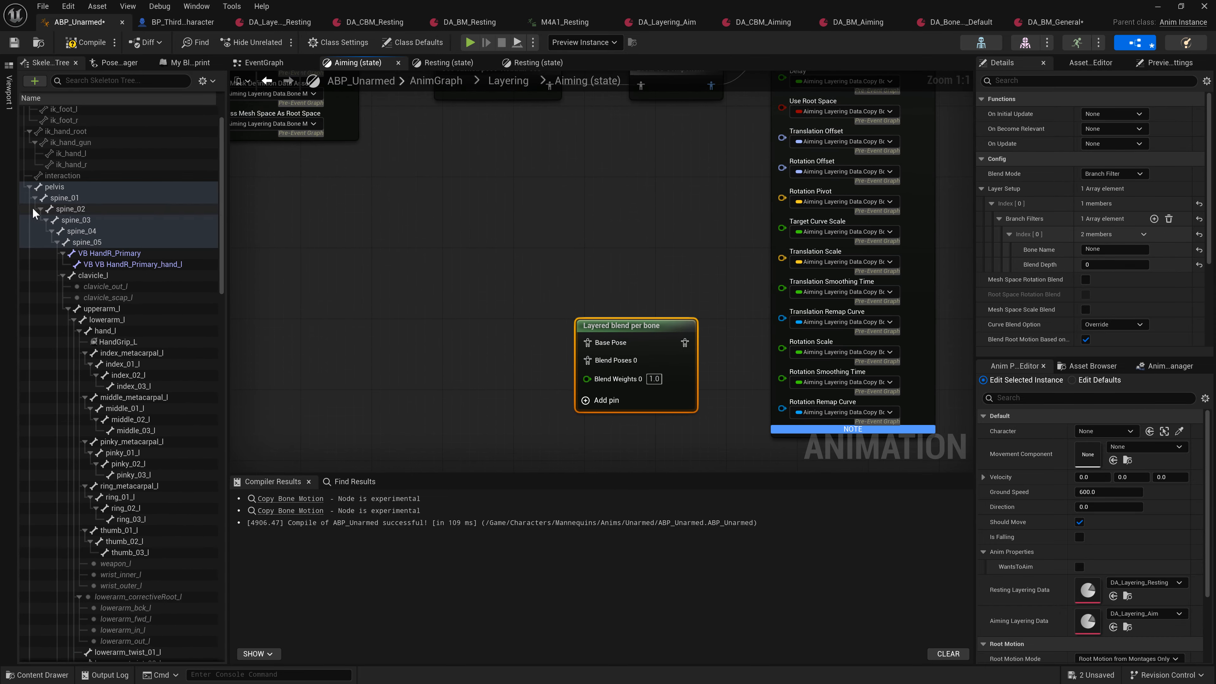
{"action": "left_click", "coordinate": [35, 197]}
{"action": "left_click", "coordinate": [72, 200]}
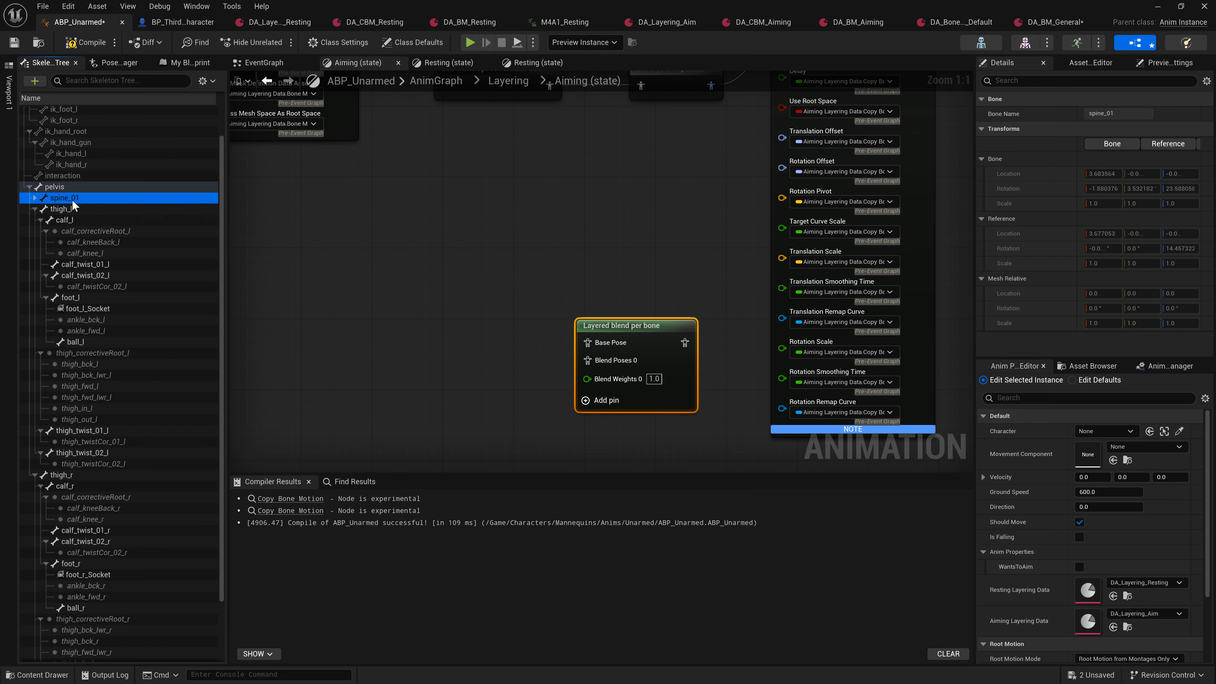
{"action": "left_click", "coordinate": [34, 209]}
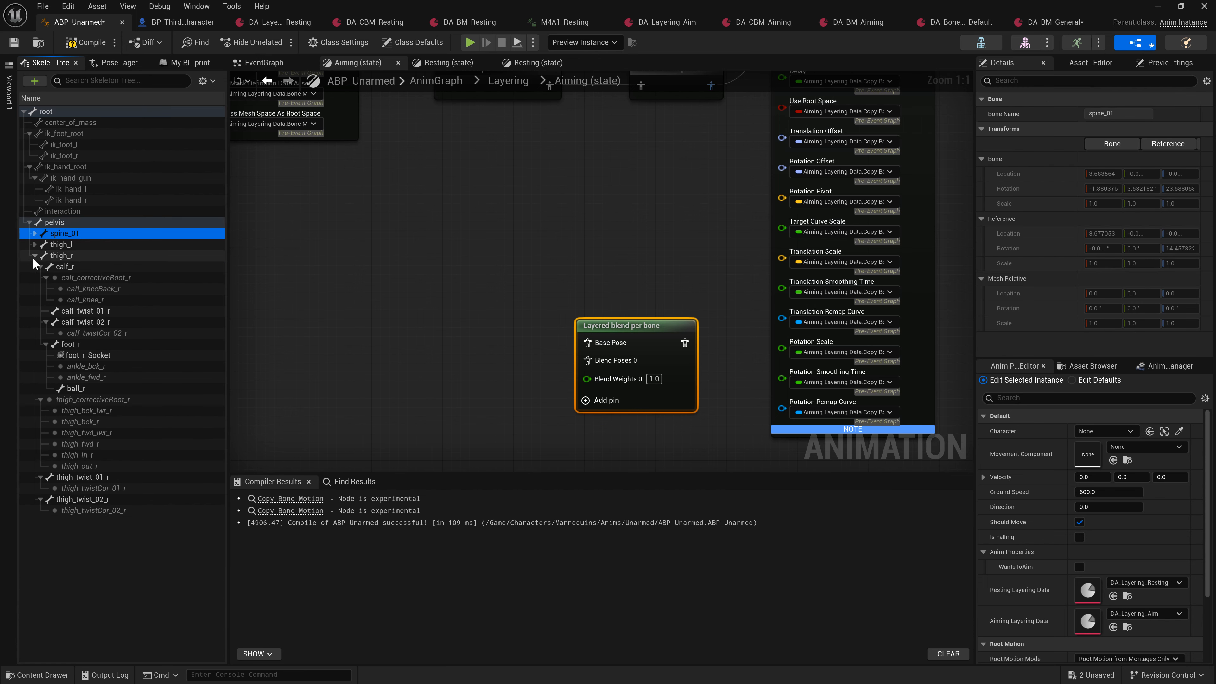
{"action": "left_click", "coordinate": [35, 255]}
{"action": "left_click", "coordinate": [56, 243]}
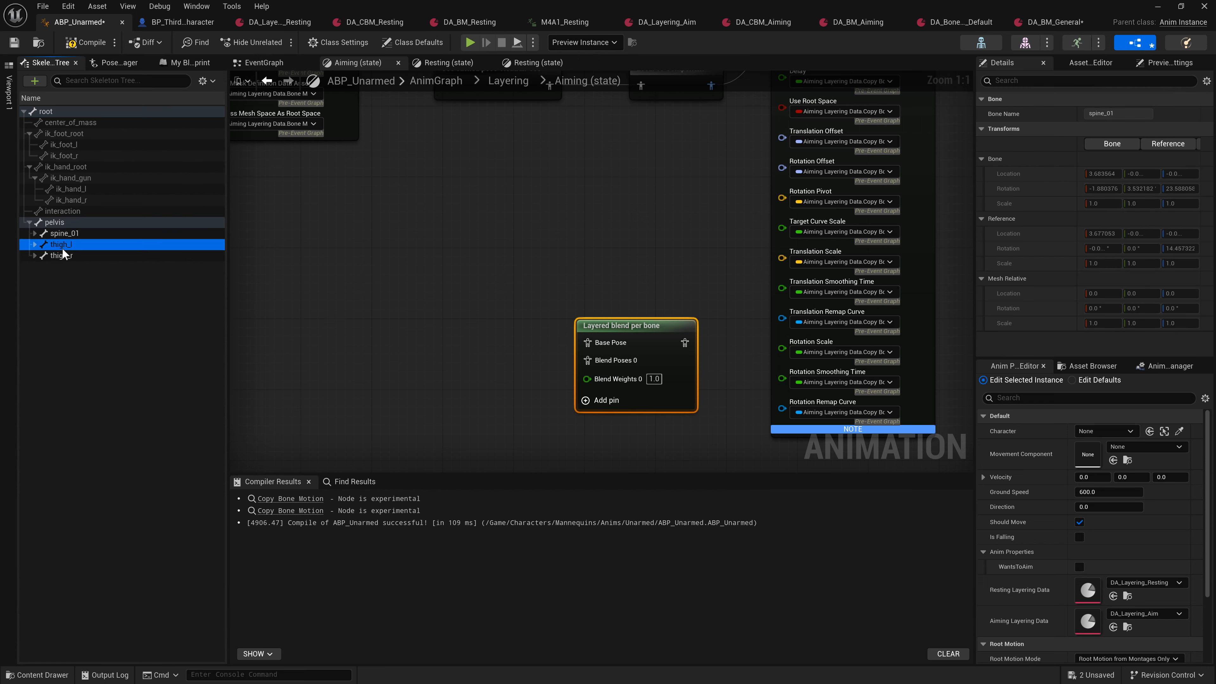
{"action": "left_click", "coordinate": [46, 222]}
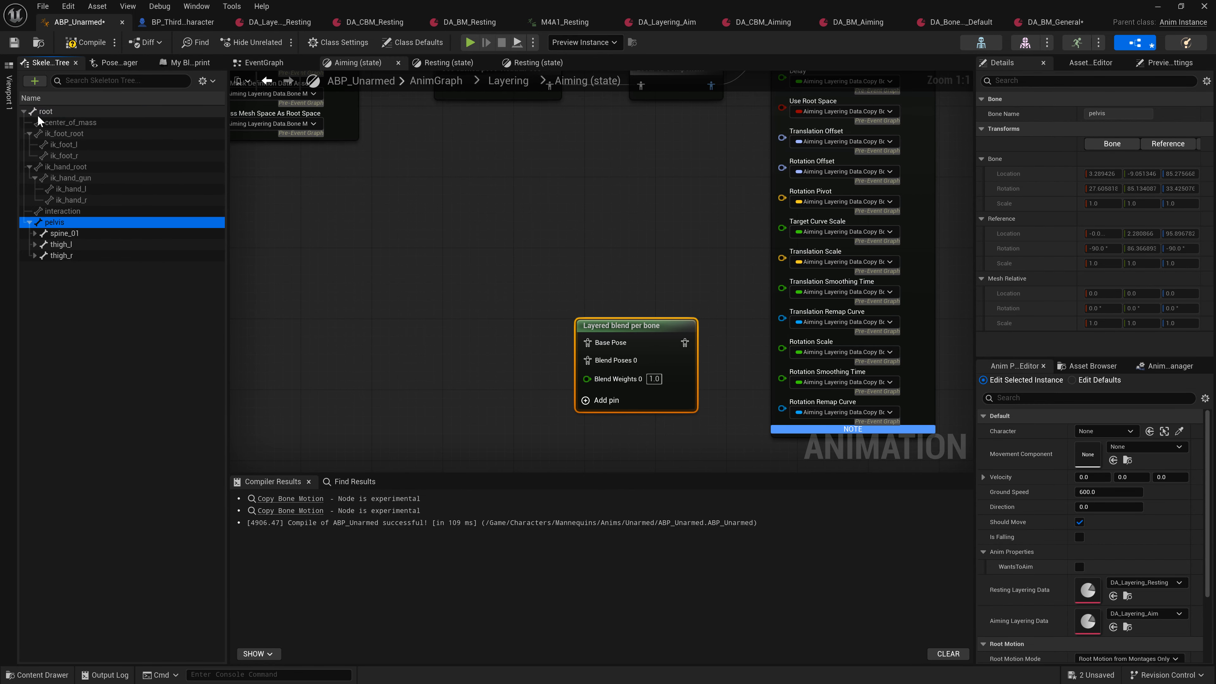
{"action": "left_click", "coordinate": [46, 112]}
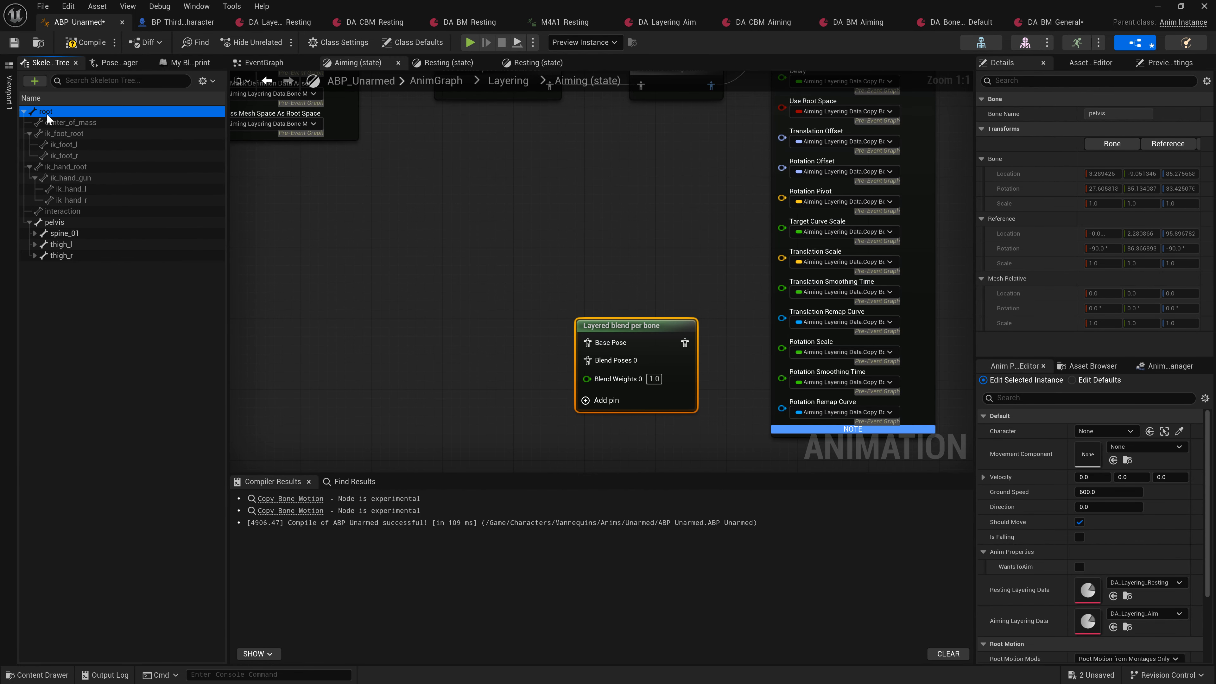
{"action": "left_click", "coordinate": [29, 222]}
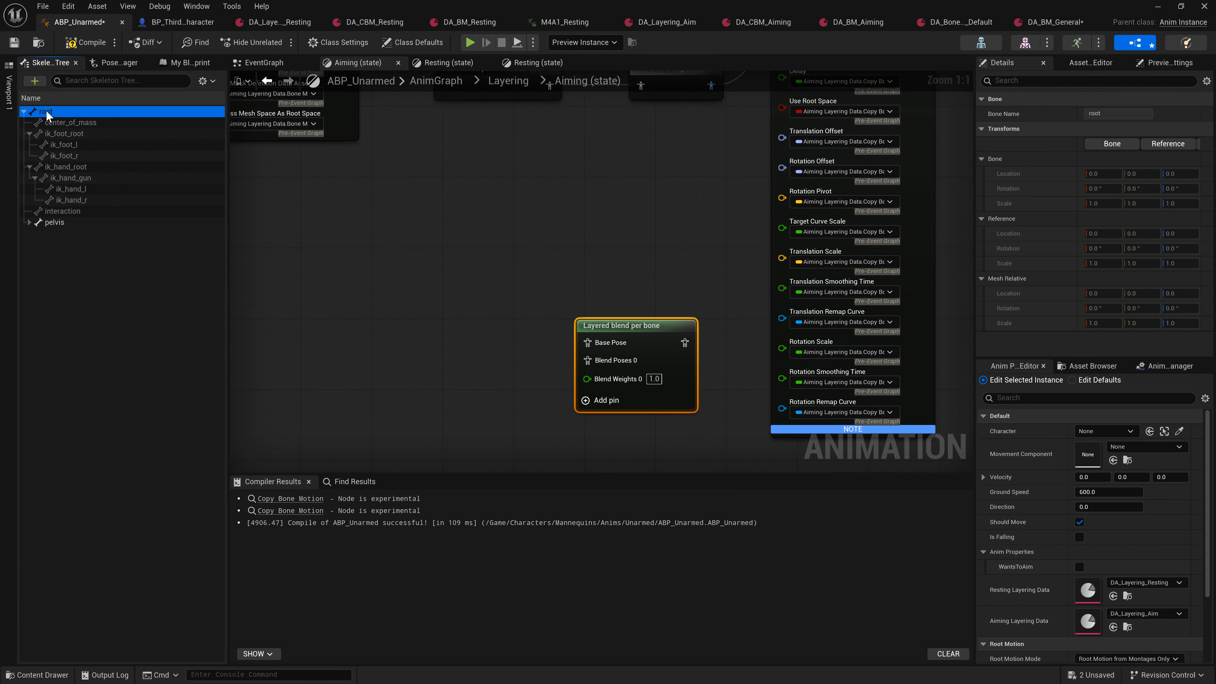
{"action": "left_click", "coordinate": [658, 352]}
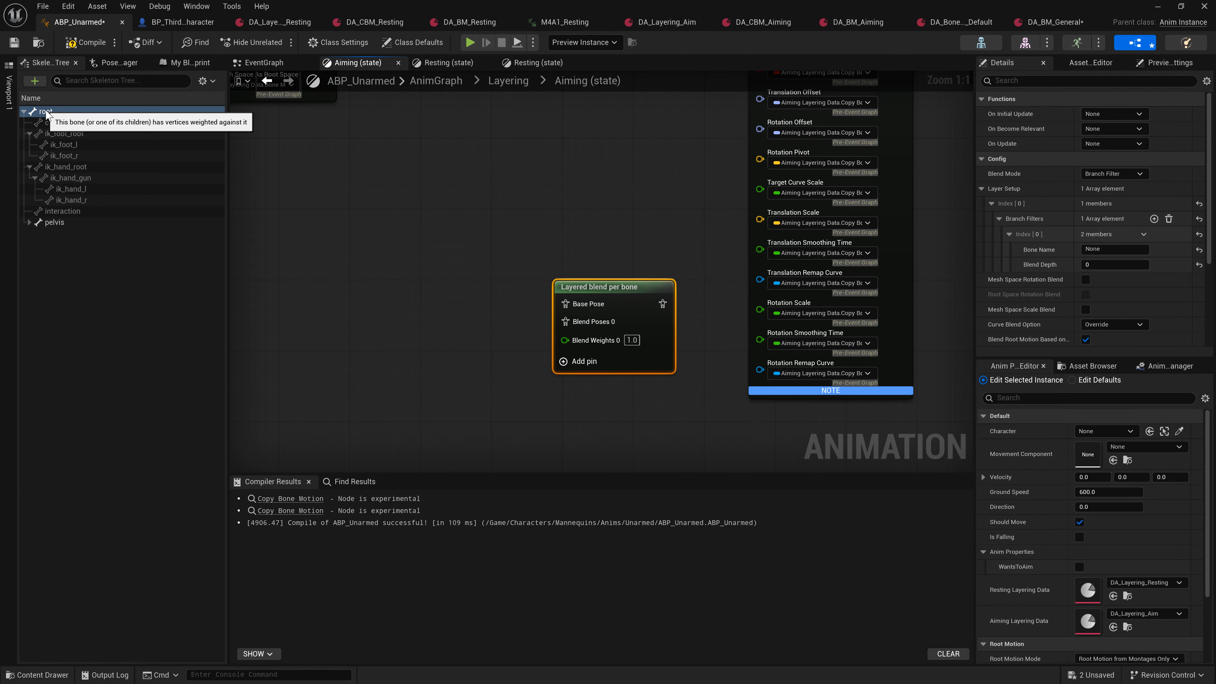
{"action": "left_click", "coordinate": [24, 112]}
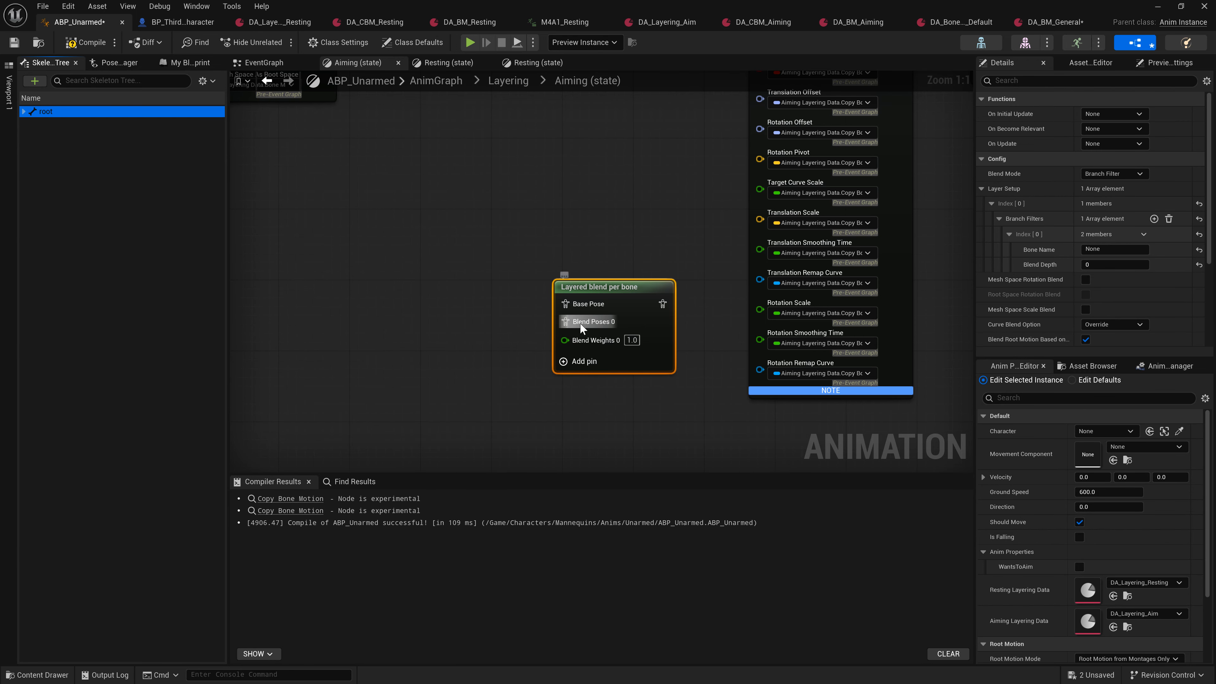
{"action": "left_click_drag", "start_coordinate": [581, 326], "coordinate": [444, 383]}
{"action": "left_click_drag", "start_coordinate": [584, 323], "coordinate": [462, 387]}
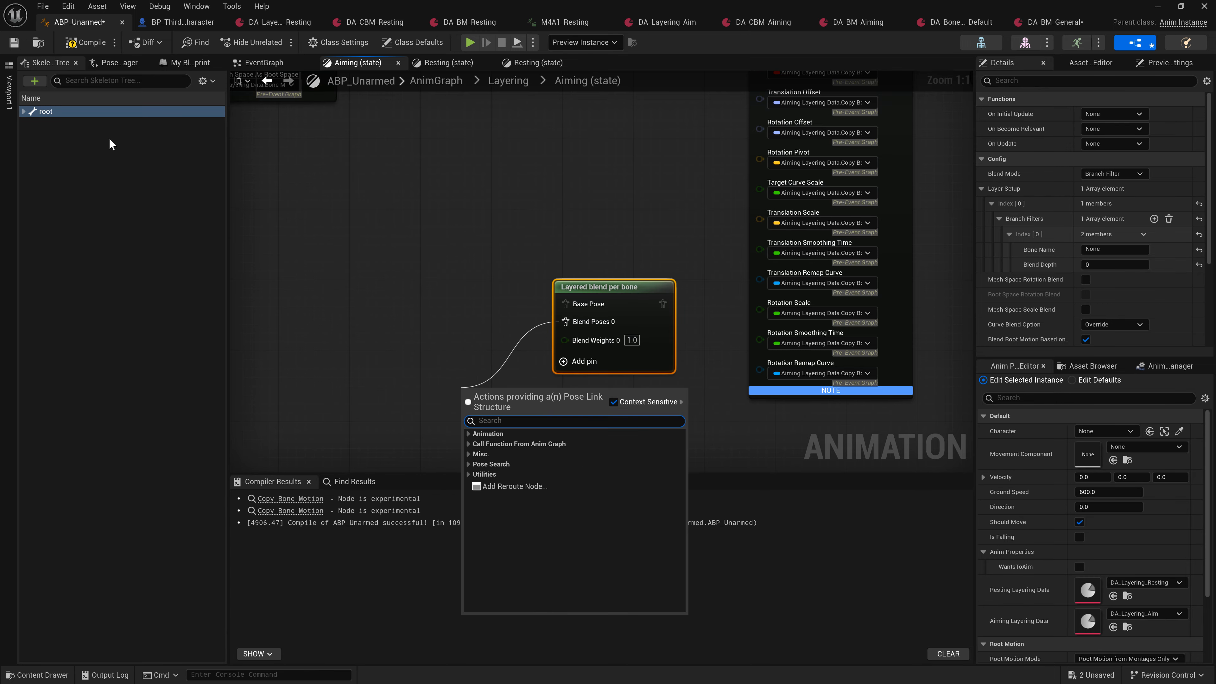
{"action": "right_click_drag", "start_coordinate": [529, 371], "coordinate": [464, 350]}
{"action": "left_click_drag", "start_coordinate": [507, 286], "coordinate": [467, 203]}
{"action": "right_click_drag", "start_coordinate": [388, 263], "coordinate": [444, 251]}
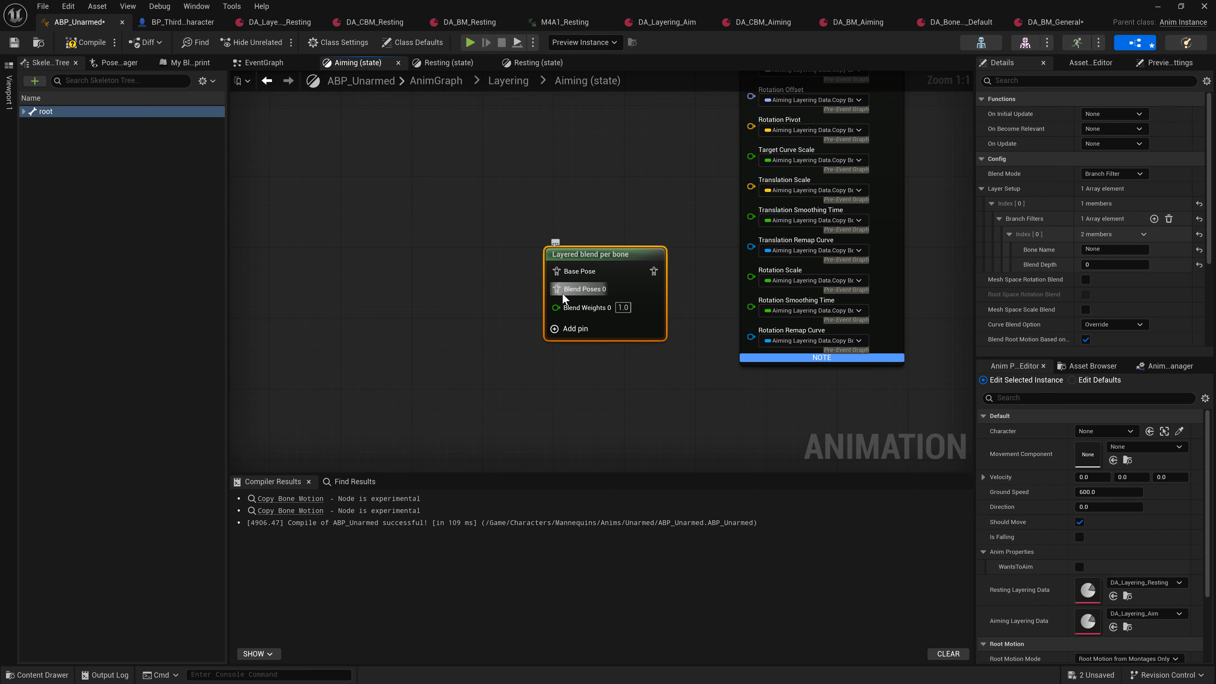
{"action": "left_click_drag", "start_coordinate": [562, 292], "coordinate": [451, 363]}
{"action": "right_click_drag", "start_coordinate": [429, 322], "coordinate": [518, 312]}
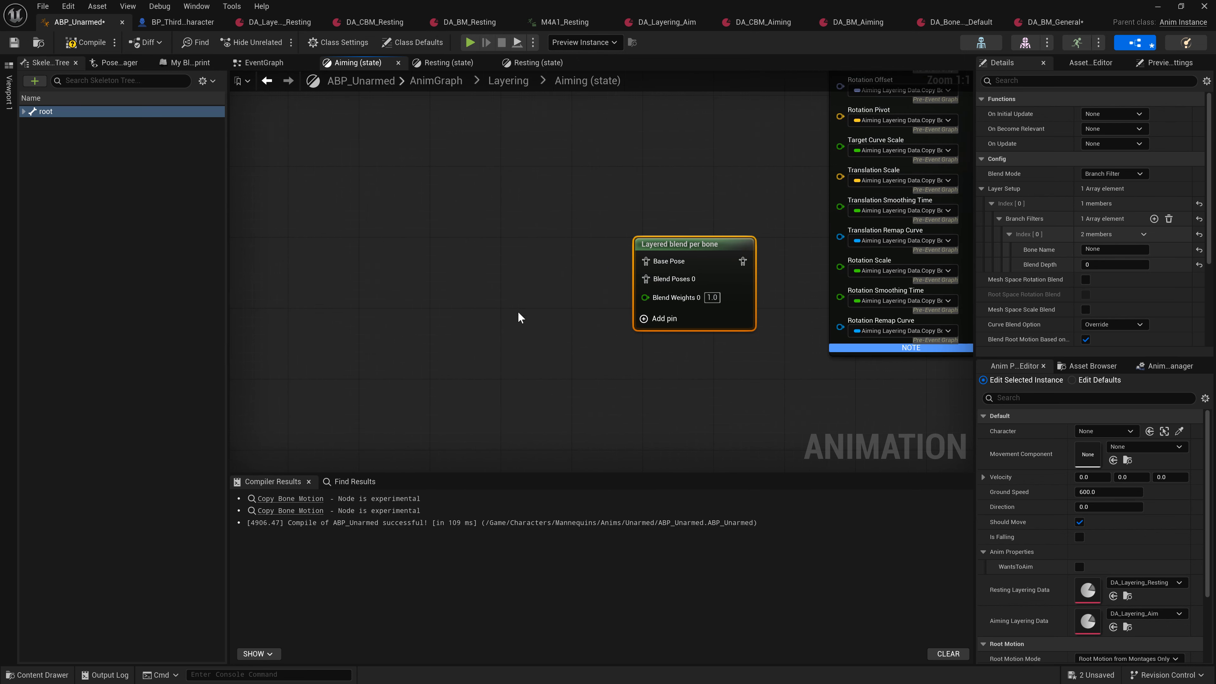
{"action": "left_click", "coordinate": [23, 111]}
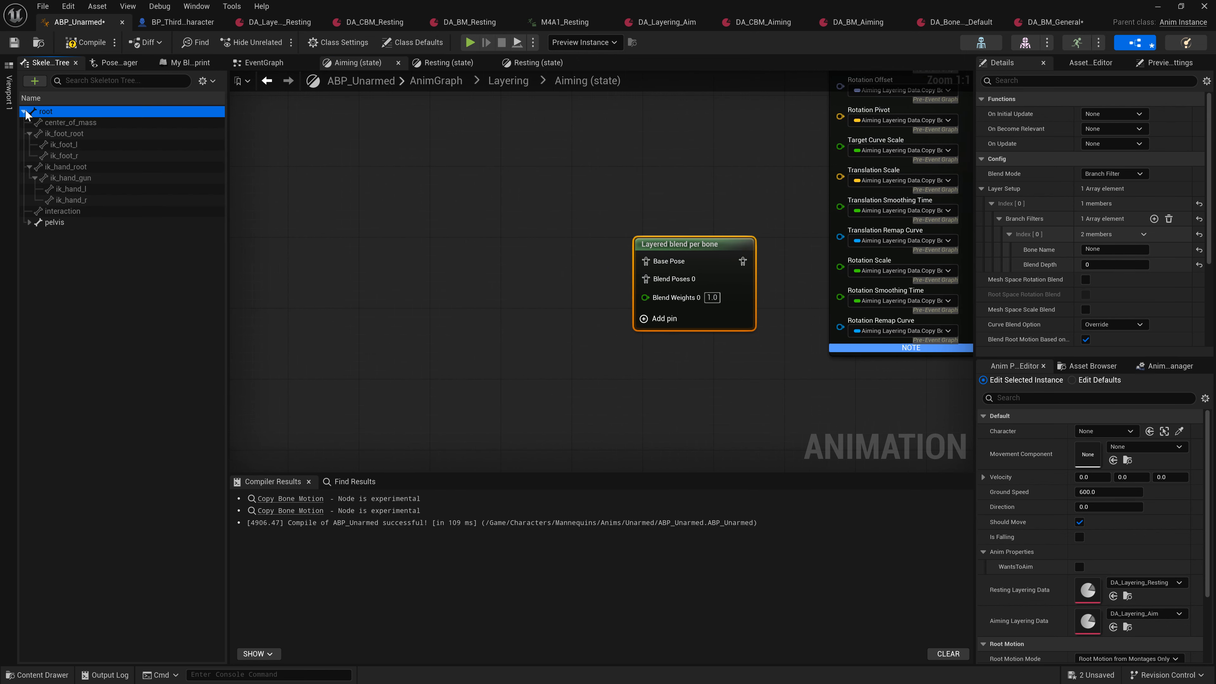
{"action": "left_click", "coordinate": [51, 222]}
{"action": "left_click_drag", "start_coordinate": [646, 261], "coordinate": [426, 217]}
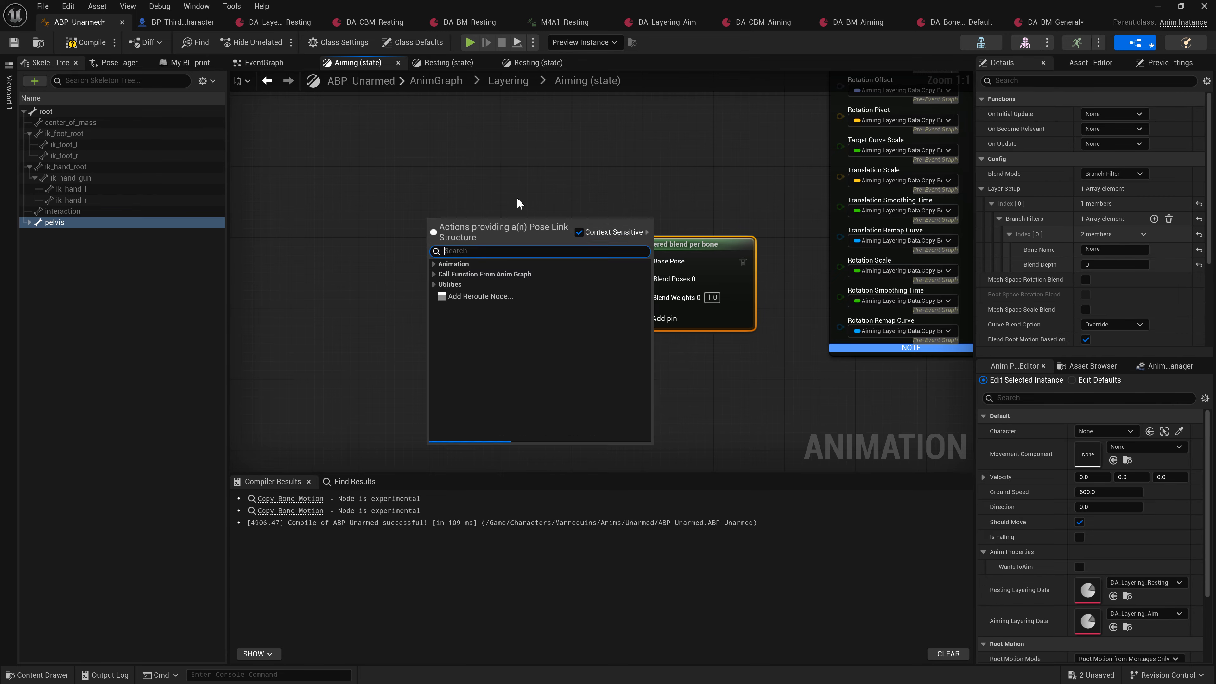
{"action": "right_click_drag", "start_coordinate": [519, 200], "coordinate": [392, 201]}
{"action": "left_click_drag", "start_coordinate": [519, 280], "coordinate": [400, 395]}
Examine the bone chain beneath pelvis and thigh_r, including foot_r, ankle_bck_r, ankle_fwd_r and ball_r.
{"action": "left_click", "coordinate": [29, 224]}
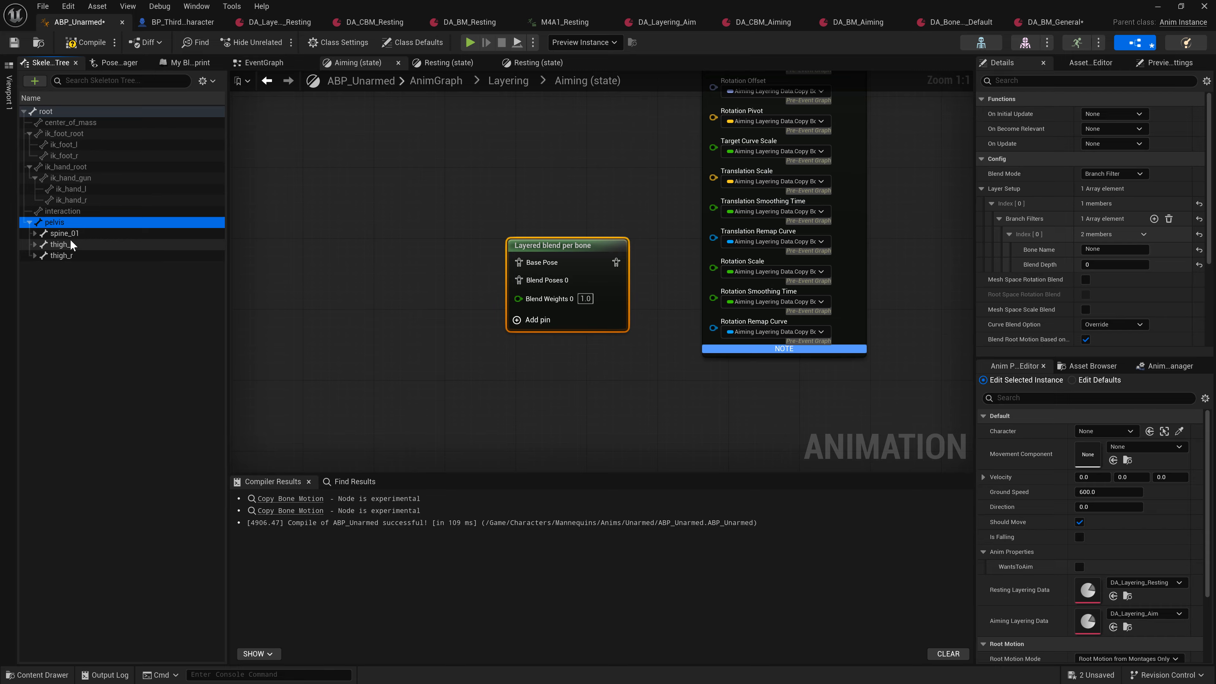
{"action": "left_click", "coordinate": [63, 244]}
{"action": "left_click", "coordinate": [58, 255]}
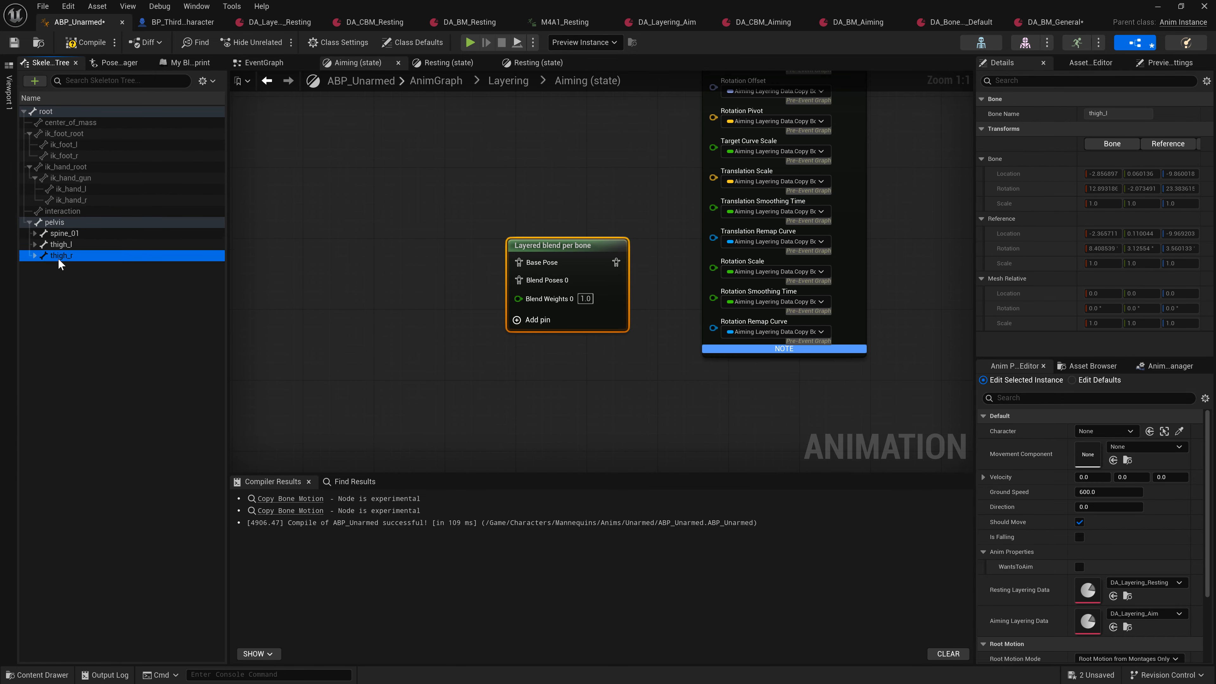
{"action": "double_click", "coordinate": [58, 256]}
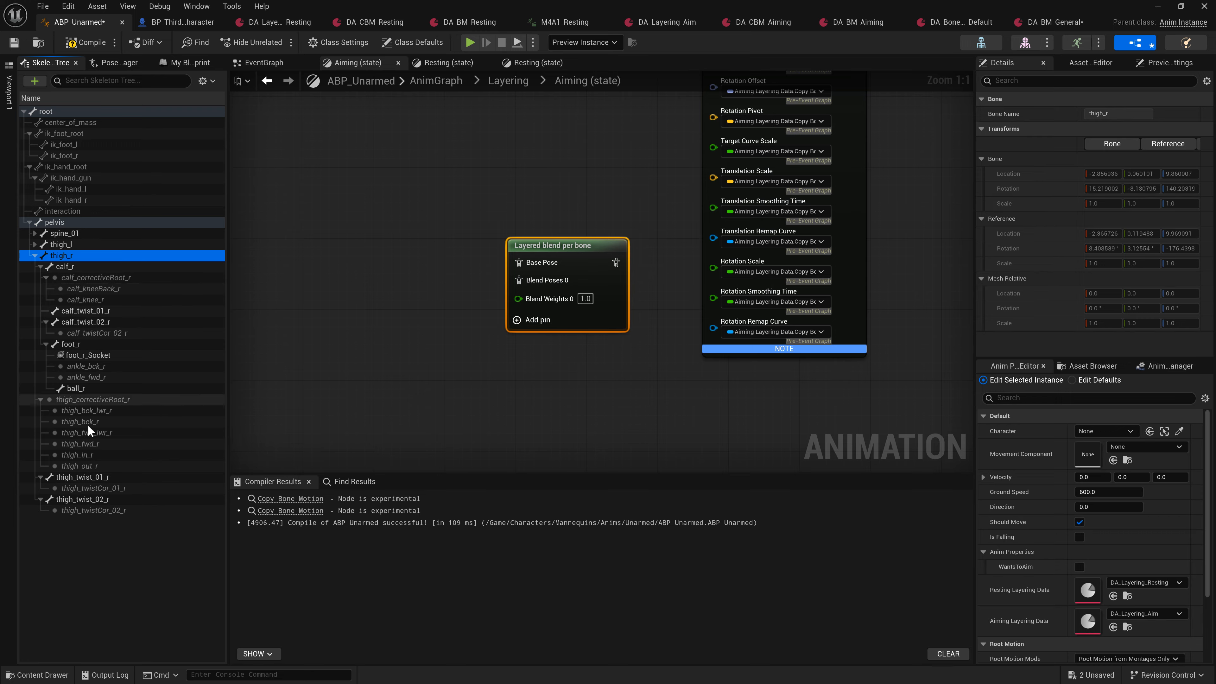
{"action": "left_click", "coordinate": [70, 344]}
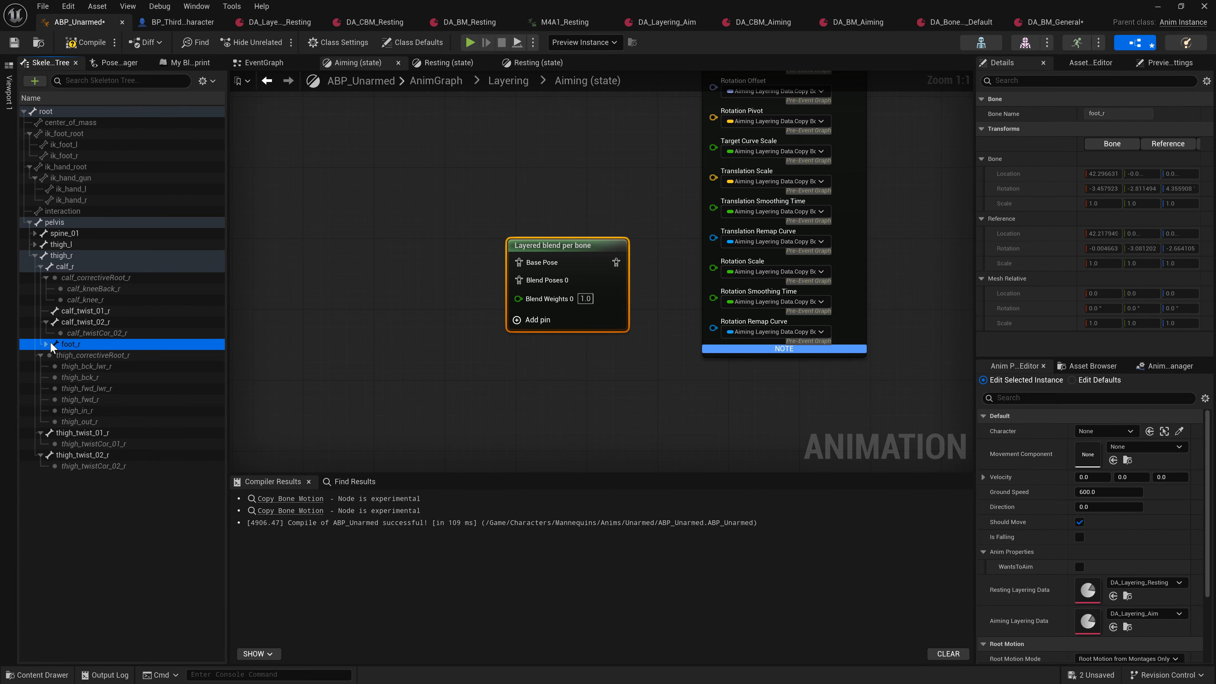
{"action": "left_click", "coordinate": [76, 367]}
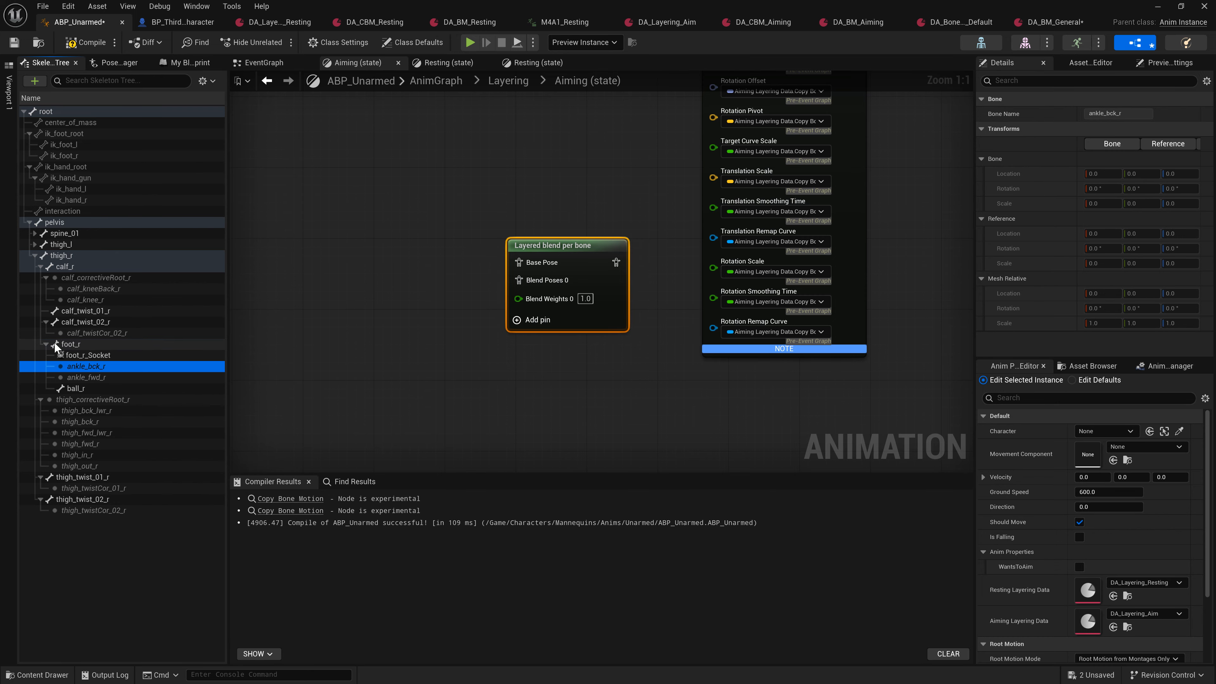
{"action": "left_click", "coordinate": [85, 377]}
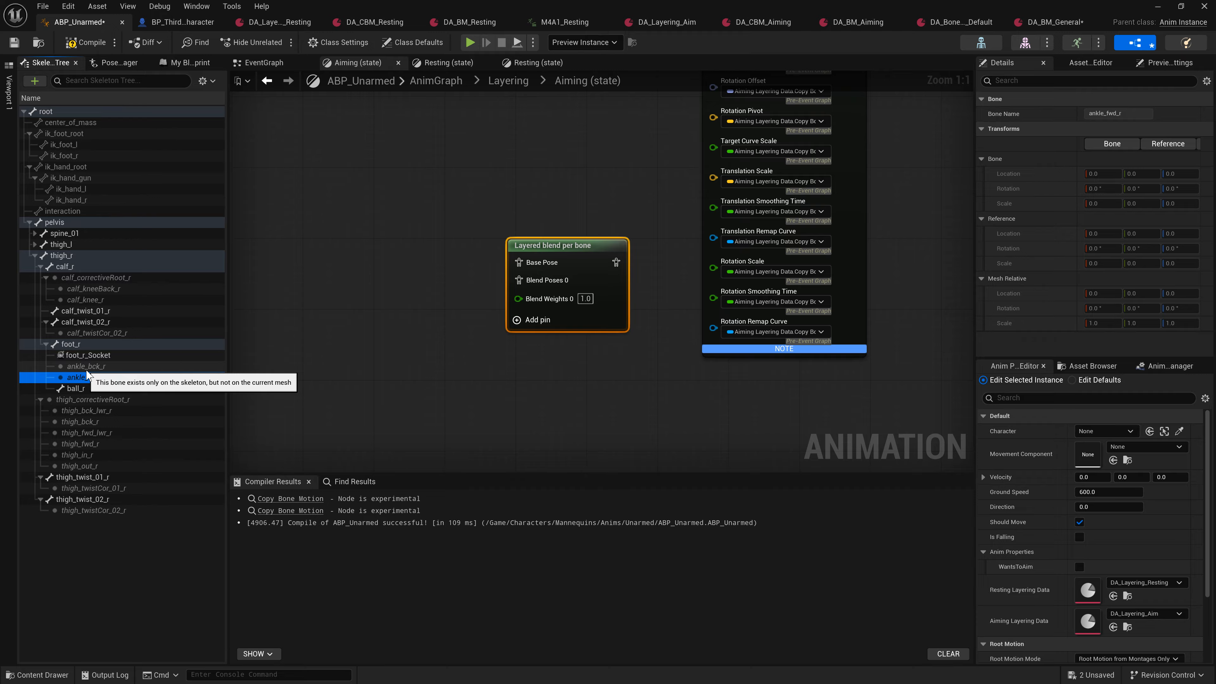
{"action": "left_click", "coordinate": [76, 389]}
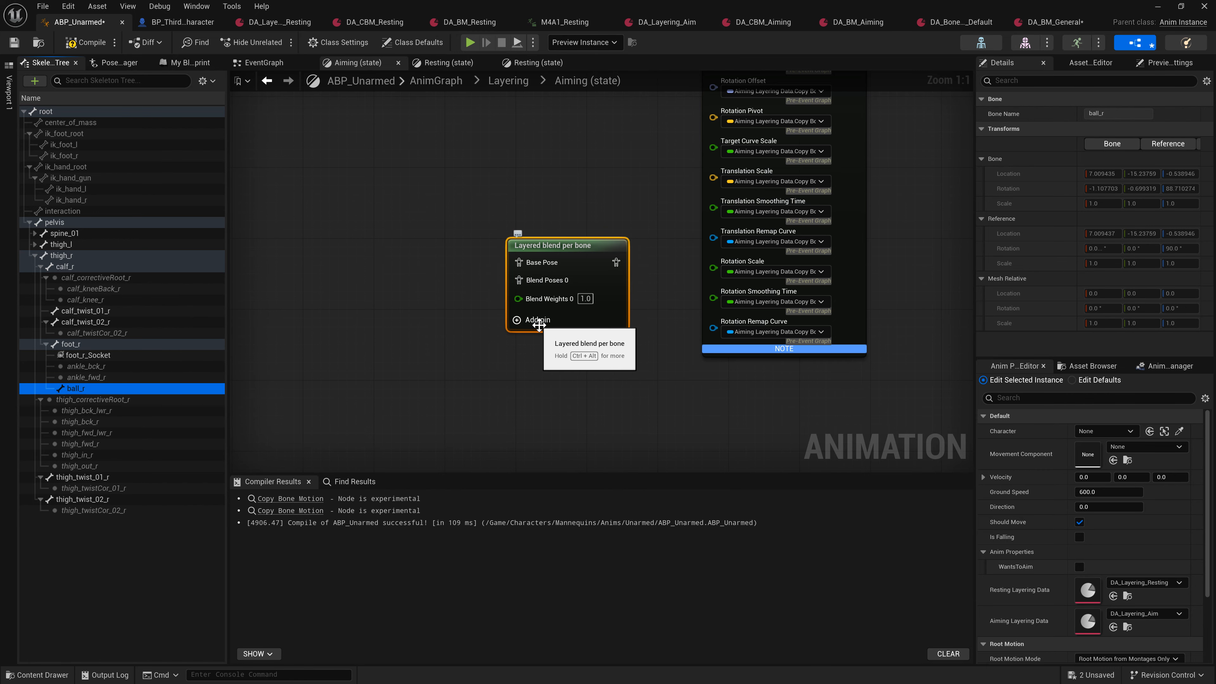
{"action": "left_click", "coordinate": [77, 345]}
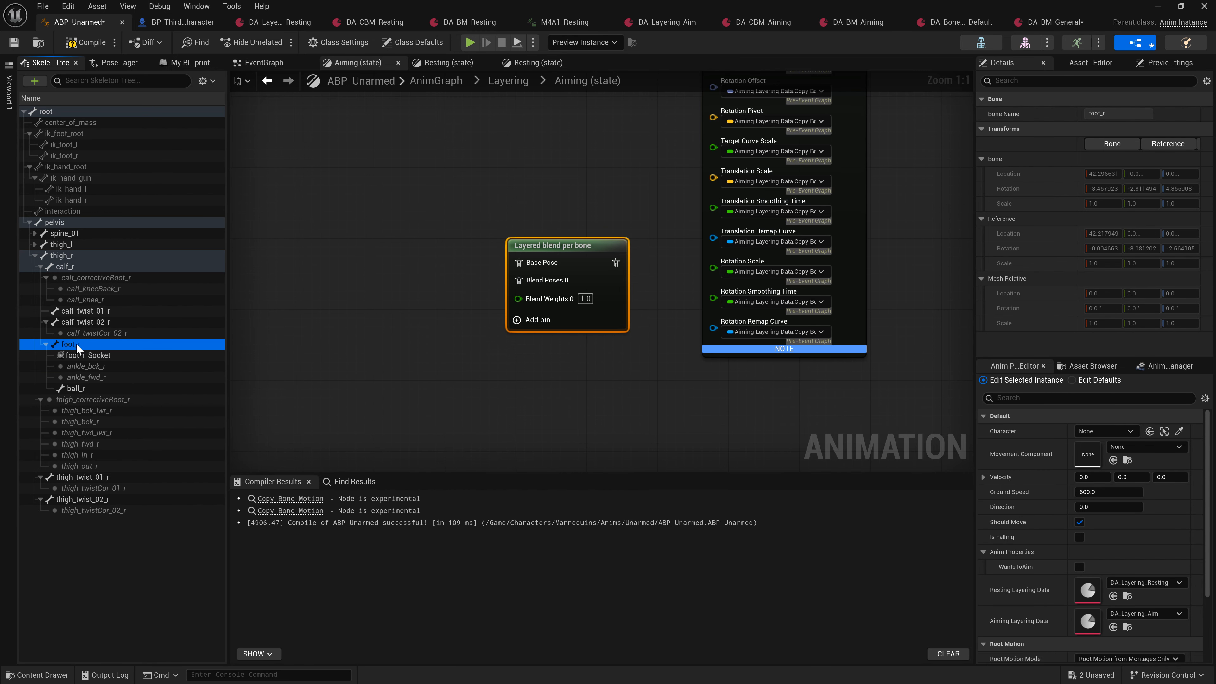
Collapse the thigh_r branch, expand the spine_01 chain in the skeleton hierarchy and select spine_01.
{"action": "right_click_drag", "start_coordinate": [569, 274], "coordinate": [625, 284]}
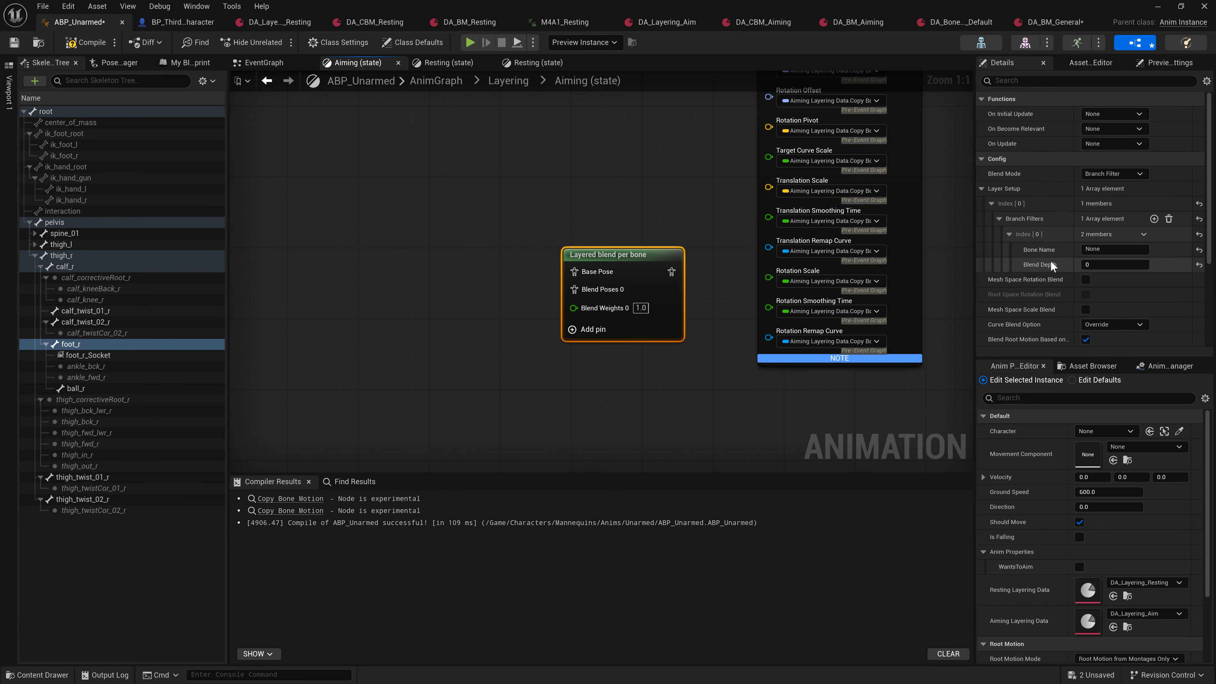
{"action": "left_click", "coordinate": [35, 255]}
{"action": "left_click", "coordinate": [34, 233]}
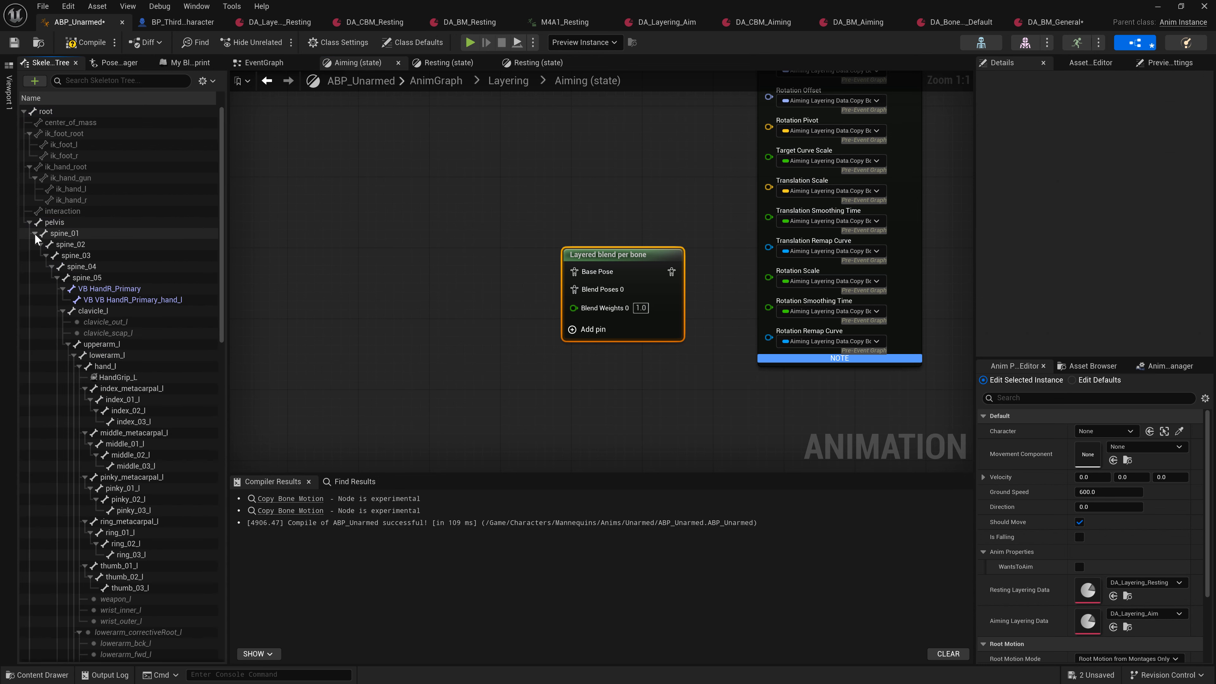
{"action": "left_click", "coordinate": [53, 234]}
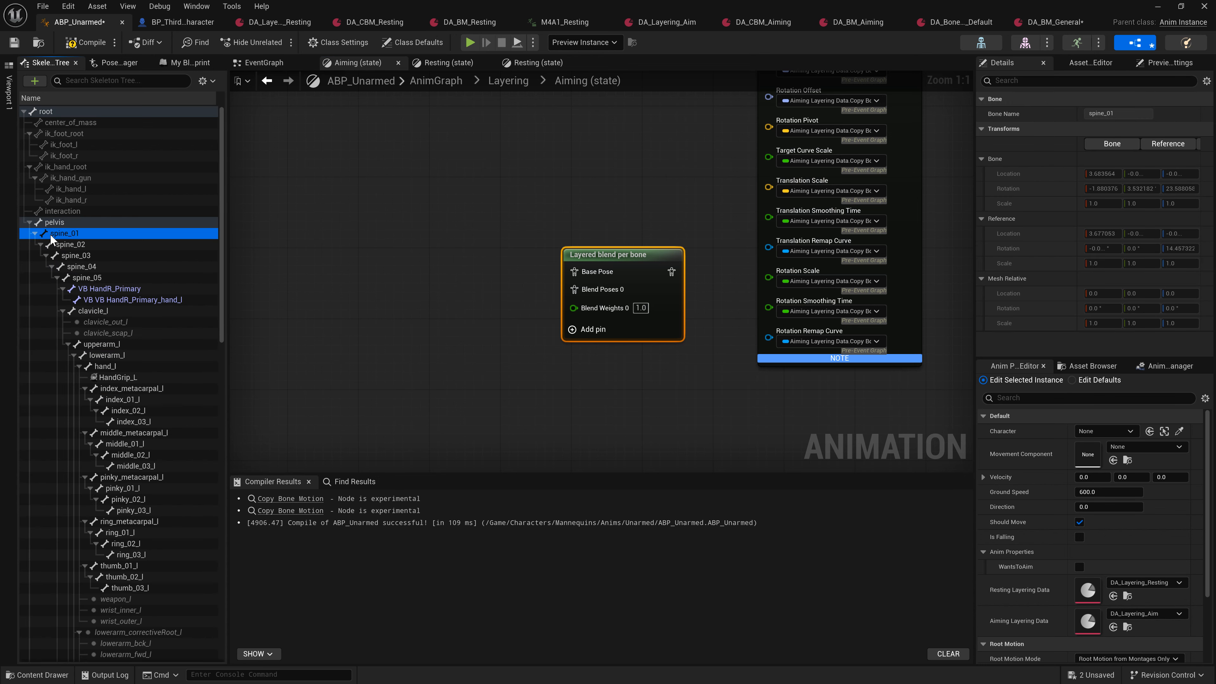
Set the Layered blend per bone node's branch filter to bone spine_01 with a blend depth of 4.
{"action": "left_click", "coordinate": [651, 290]}
{"action": "left_click", "coordinate": [1114, 249]}
{"action": "type", "text": "s"}
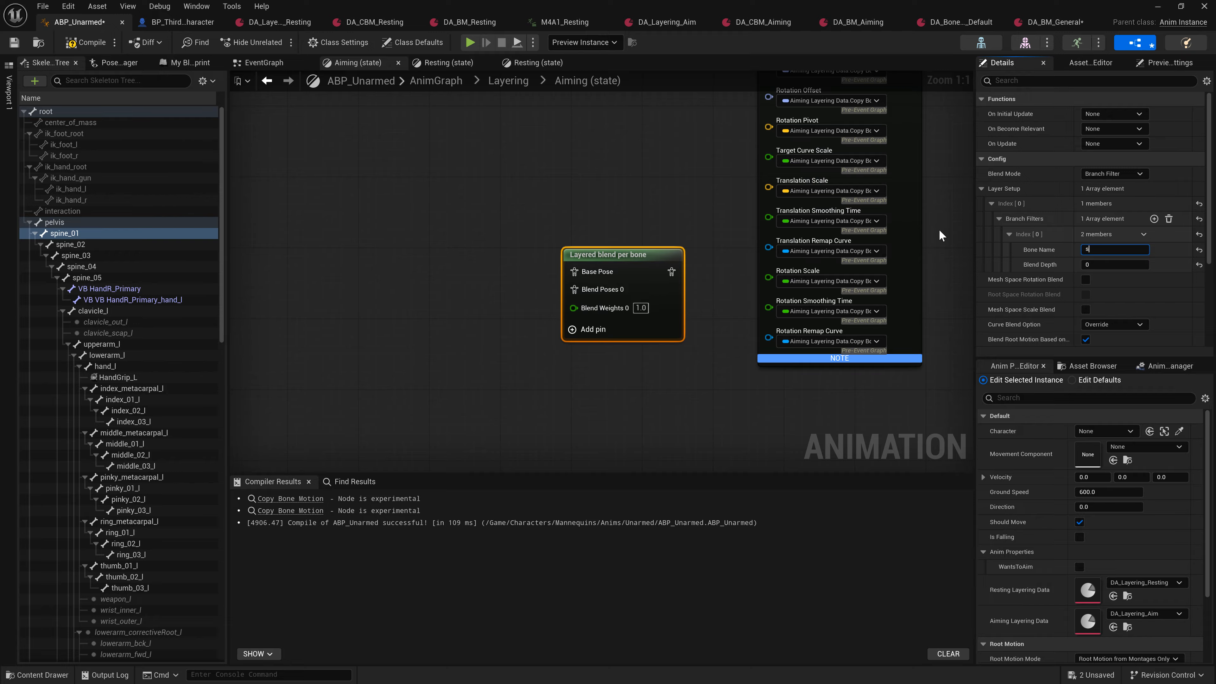
{"action": "type", "text": "pine_01"}
{"action": "key", "text": "Return"}
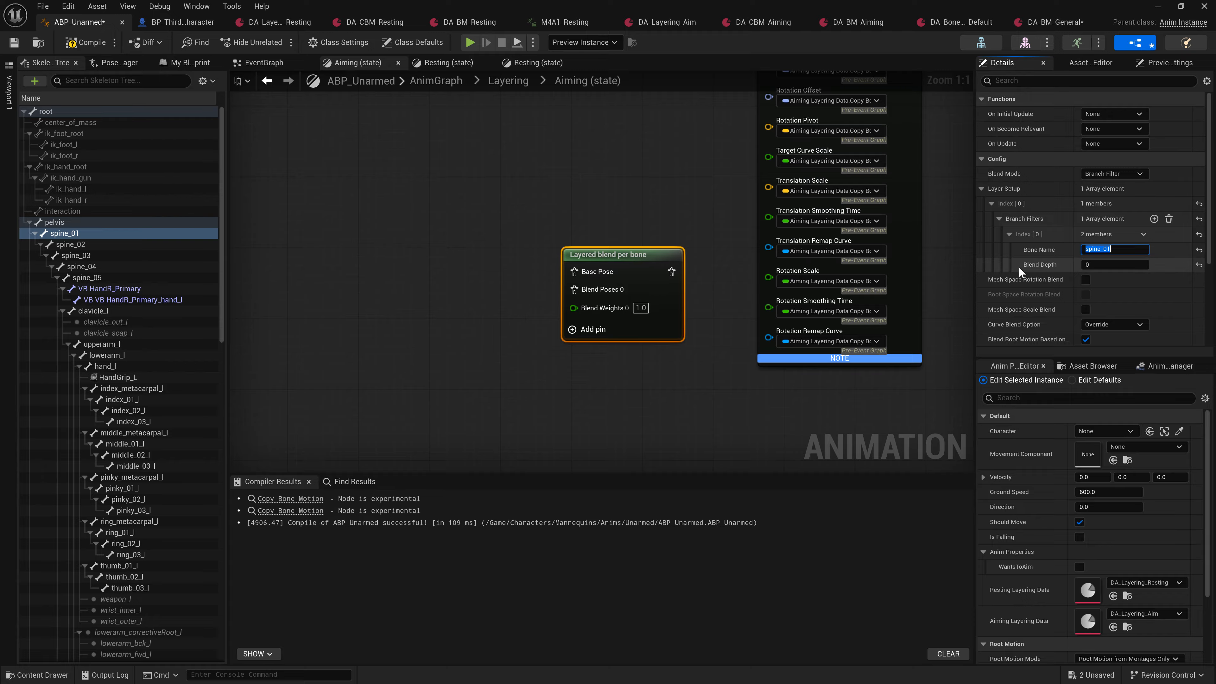
{"action": "left_click", "coordinate": [1090, 266]}
{"action": "type", "text": "4"}
{"action": "key", "text": "Return"}
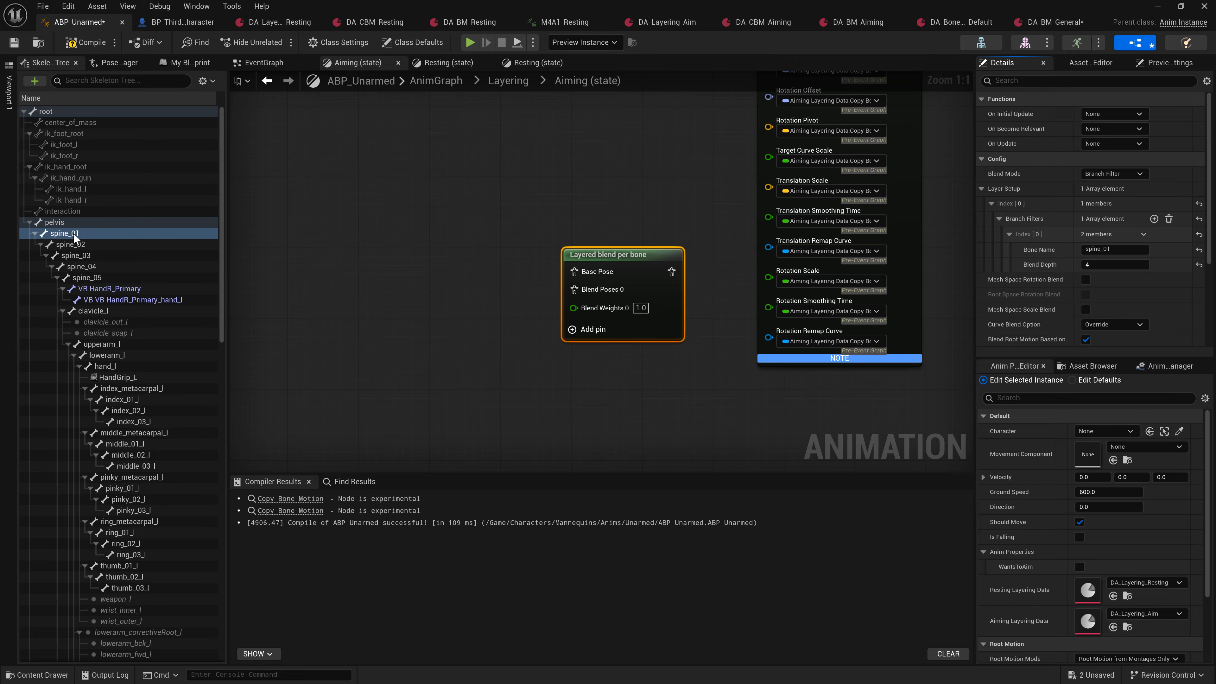
Examine spine_02, spine_03 and spine_04 in the skeleton hierarchy and reselect the Layered blend per bone node.
{"action": "left_click_drag", "start_coordinate": [574, 289], "coordinate": [482, 388]}
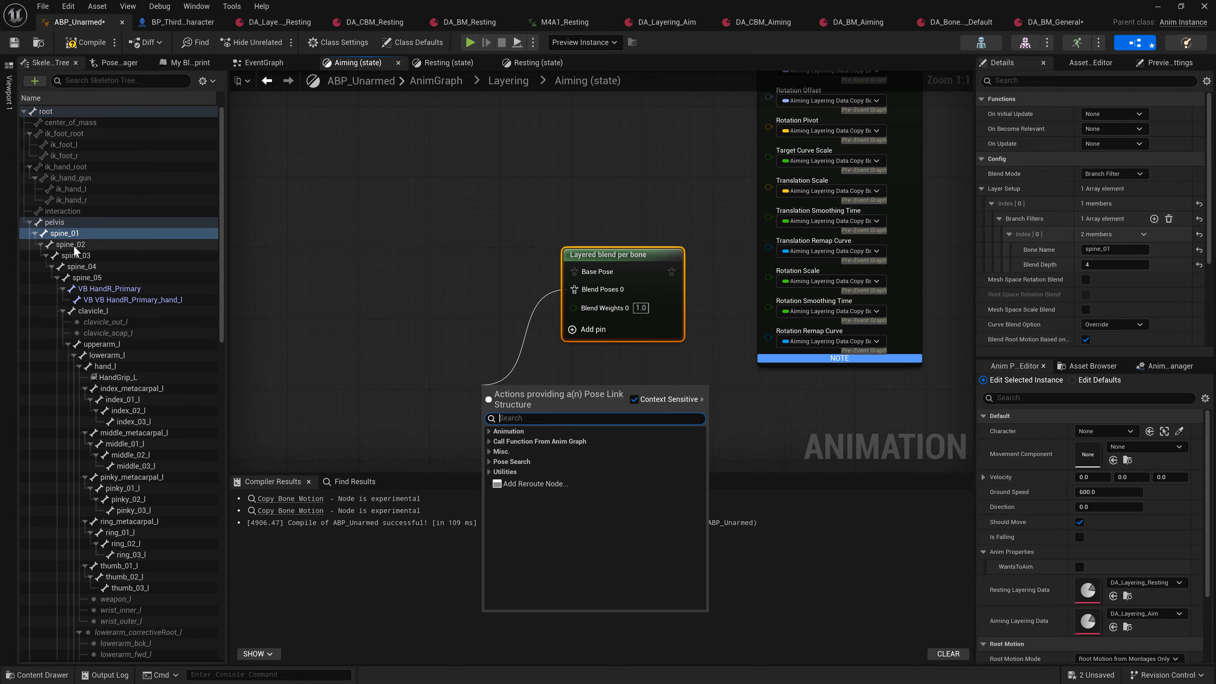
{"action": "left_click", "coordinate": [57, 244]}
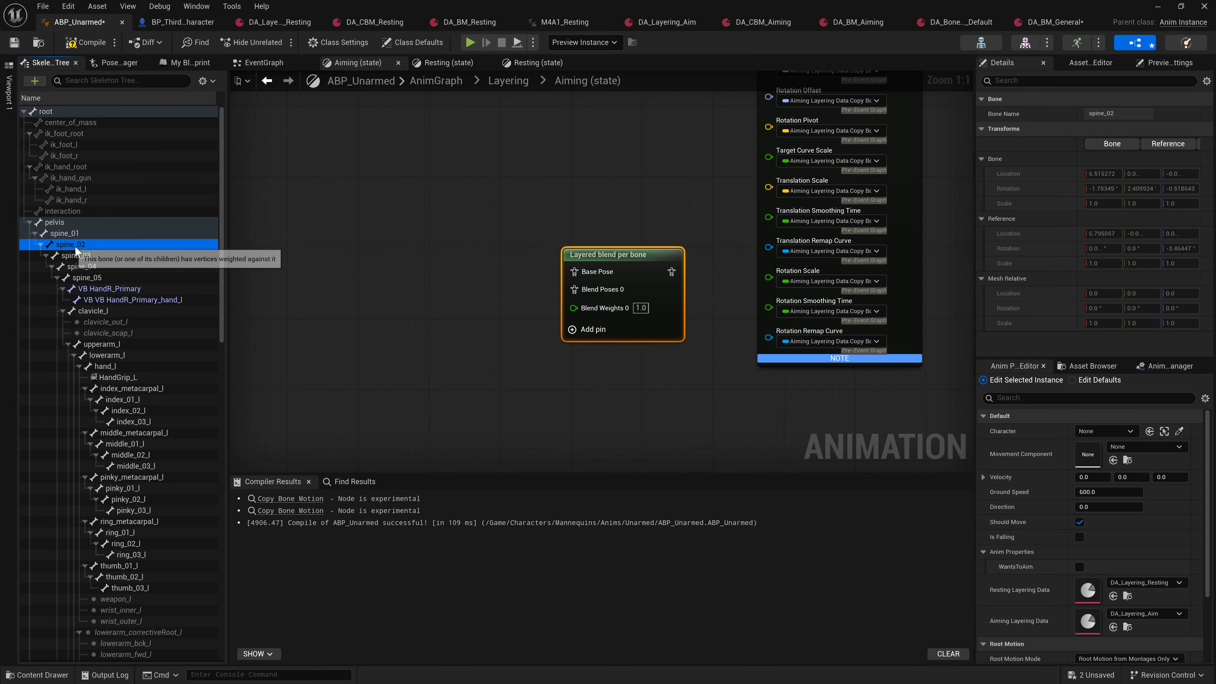
{"action": "left_click", "coordinate": [76, 257]}
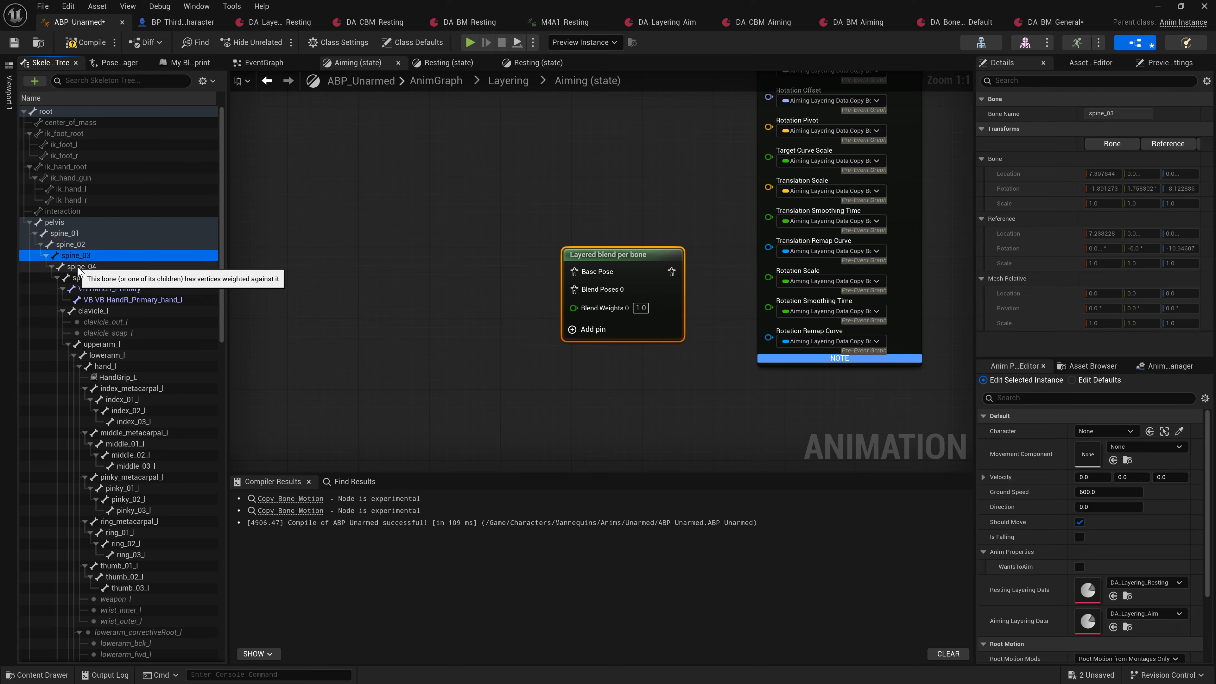
{"action": "left_click", "coordinate": [78, 267]}
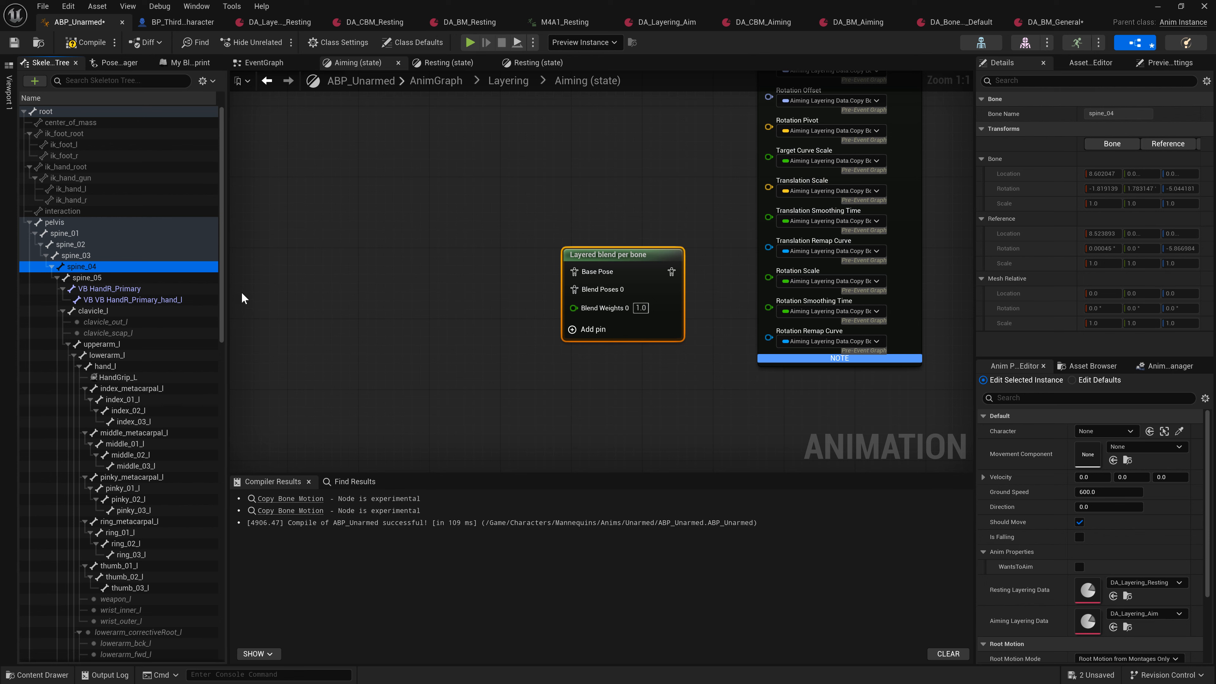
{"action": "left_click", "coordinate": [633, 266]}
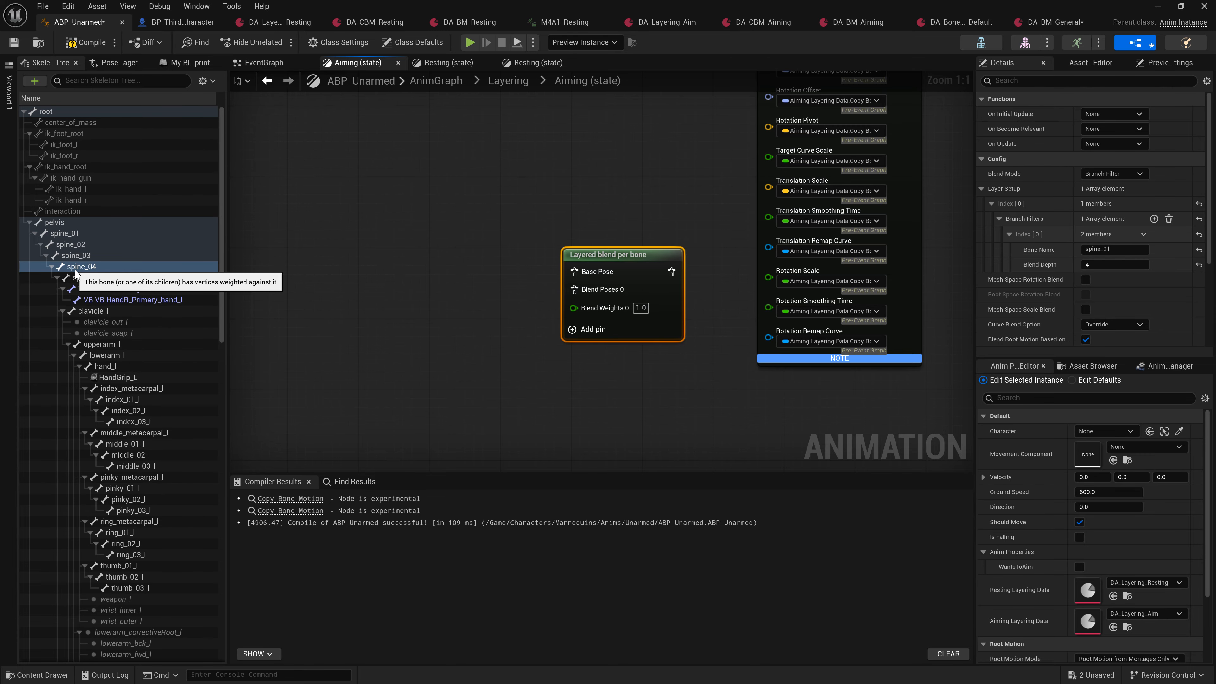
Move the Layered blend per bone node closer to the Bone Mask node and show the Bone Mask node's settings.
{"action": "right_click_drag", "start_coordinate": [716, 395], "coordinate": [769, 398]}
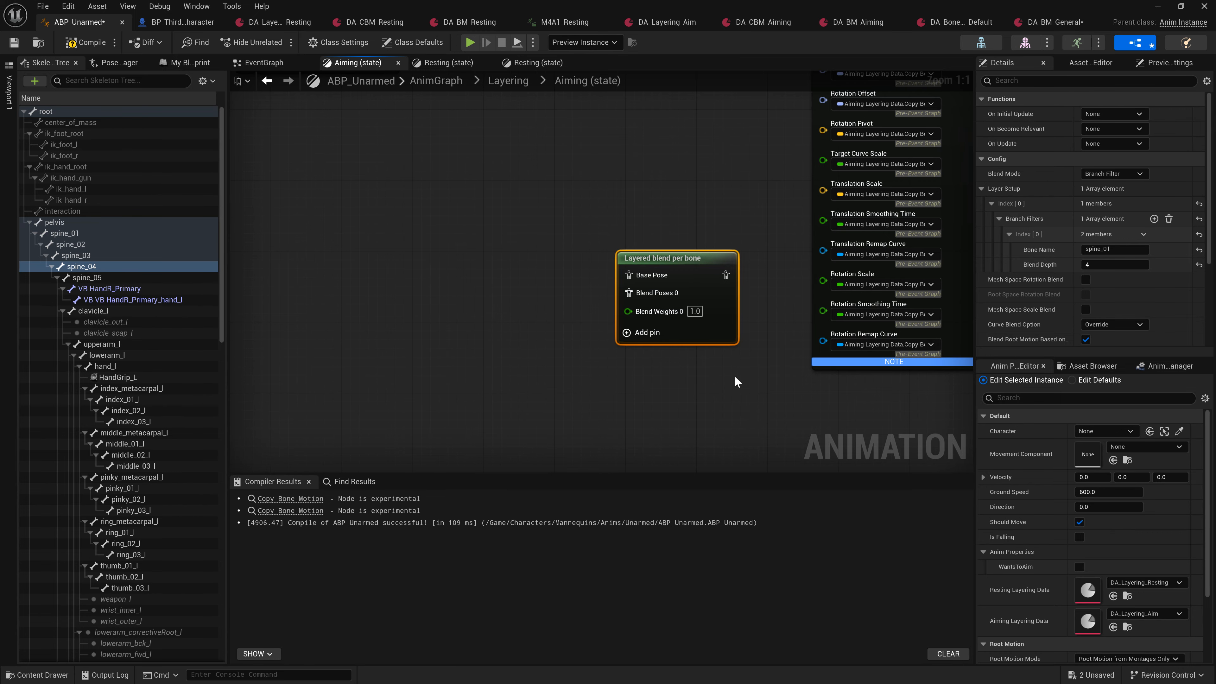
{"action": "right_click_drag", "start_coordinate": [747, 333], "coordinate": [687, 364]}
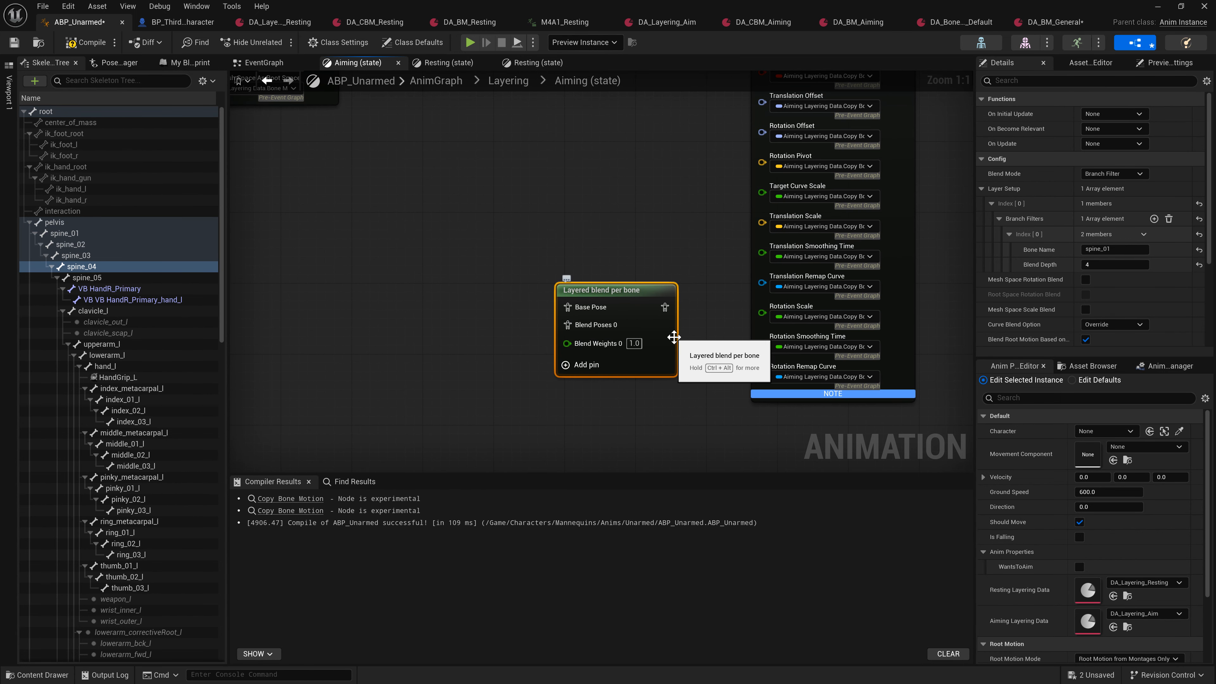
{"action": "scroll", "coordinate": [656, 329], "scroll_direction": "down", "scroll_amount": 3}
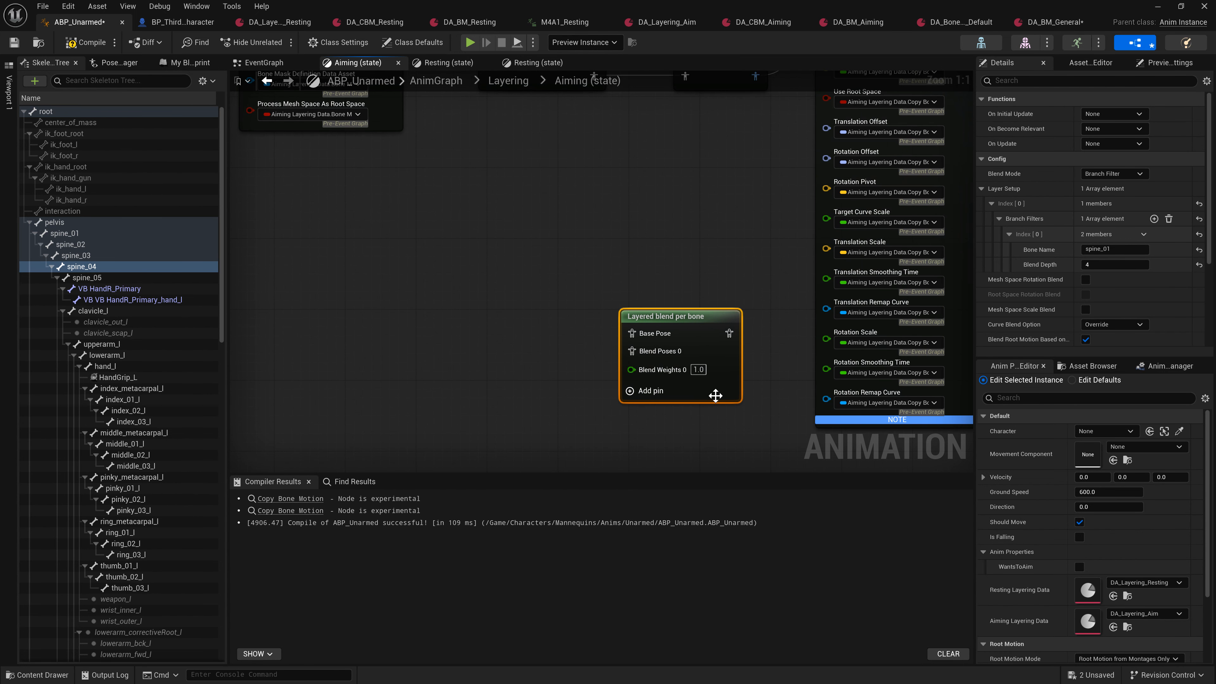
{"action": "right_click_drag", "start_coordinate": [709, 385], "coordinate": [845, 387]}
{"action": "left_click_drag", "start_coordinate": [818, 343], "coordinate": [659, 281]}
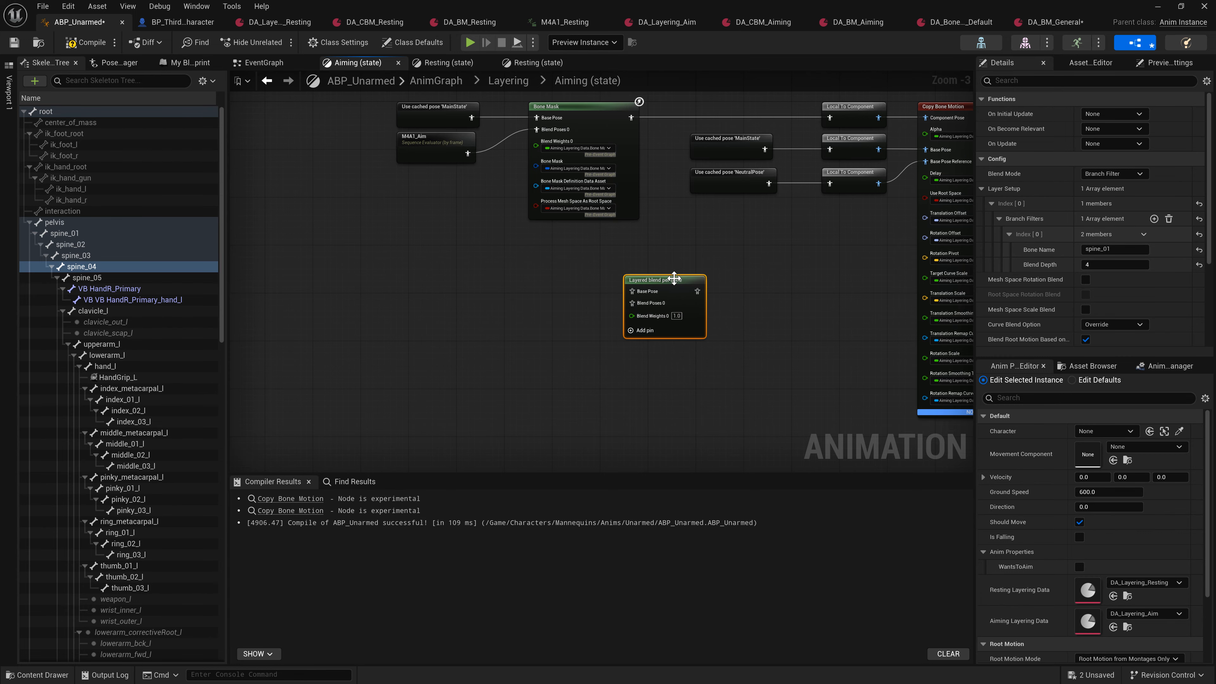
{"action": "right_click_drag", "start_coordinate": [643, 172], "coordinate": [576, 248]}
{"action": "left_click", "coordinate": [548, 202]}
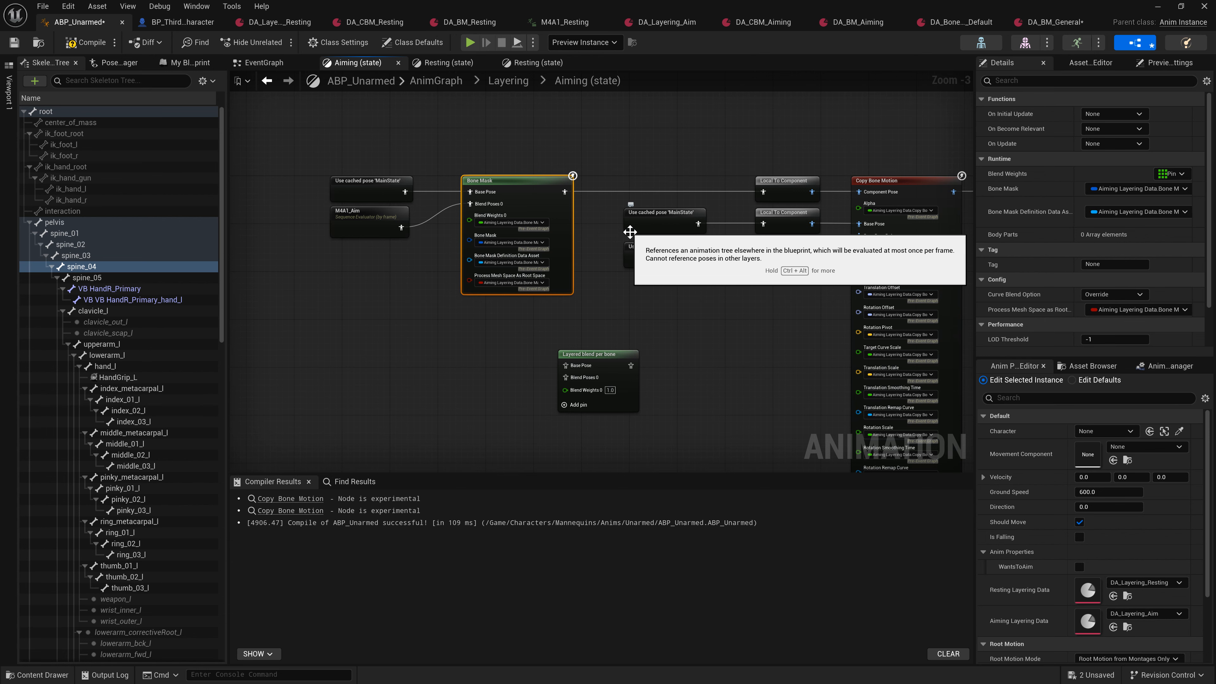
Place the Layered blend per bone node directly beneath the Bone Mask node, aligned with its near edge.
{"action": "left_click_drag", "start_coordinate": [623, 362], "coordinate": [554, 329]}
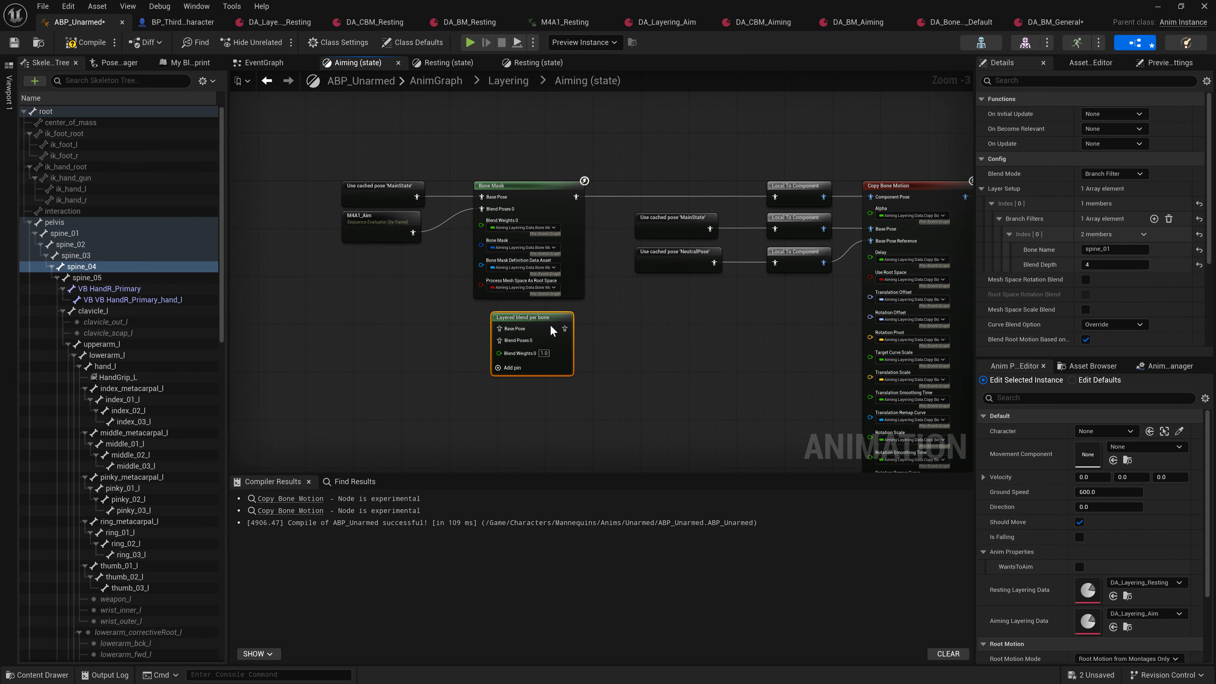
{"action": "scroll", "coordinate": [551, 328], "scroll_direction": "up", "scroll_amount": 3}
{"action": "right_click_drag", "start_coordinate": [535, 325], "coordinate": [632, 286]}
{"action": "mouse_move", "coordinate": [632, 286]}
{"action": "left_mouse_down"}
{"action": "mouse_move", "coordinate": [622, 306]}
{"action": "mouse_move", "coordinate": [615, 291]}
{"action": "left_mouse_up"}
{"action": "right_click_drag", "start_coordinate": [626, 291], "coordinate": [577, 290]}
{"action": "scroll", "coordinate": [522, 310], "scroll_direction": "down", "scroll_amount": 2}
{"action": "mouse_move", "coordinate": [568, 288]}
{"action": "left_mouse_down"}
{"action": "mouse_move", "coordinate": [561, 322]}
{"action": "mouse_move", "coordinate": [566, 294]}
{"action": "left_mouse_up"}
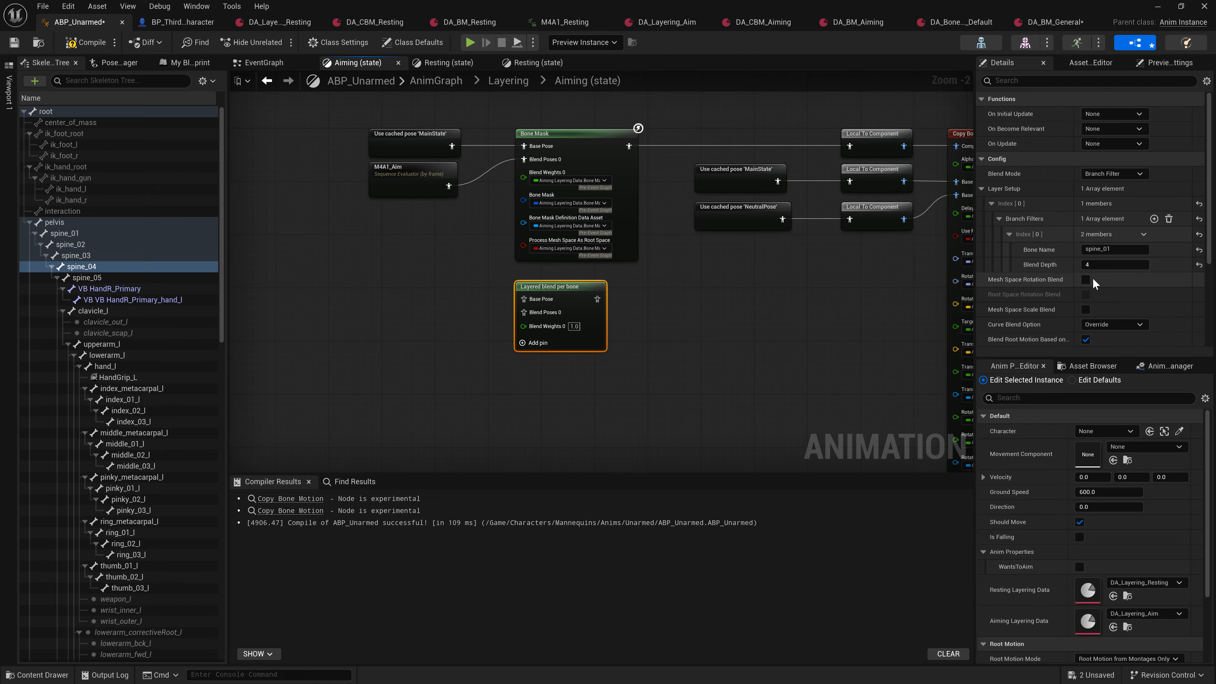
{"action": "right_click_drag", "start_coordinate": [788, 308], "coordinate": [696, 311]}
{"action": "scroll", "coordinate": [458, 325], "scroll_direction": "up", "scroll_amount": 2}
{"action": "right_click_drag", "start_coordinate": [457, 325], "coordinate": [580, 299]}
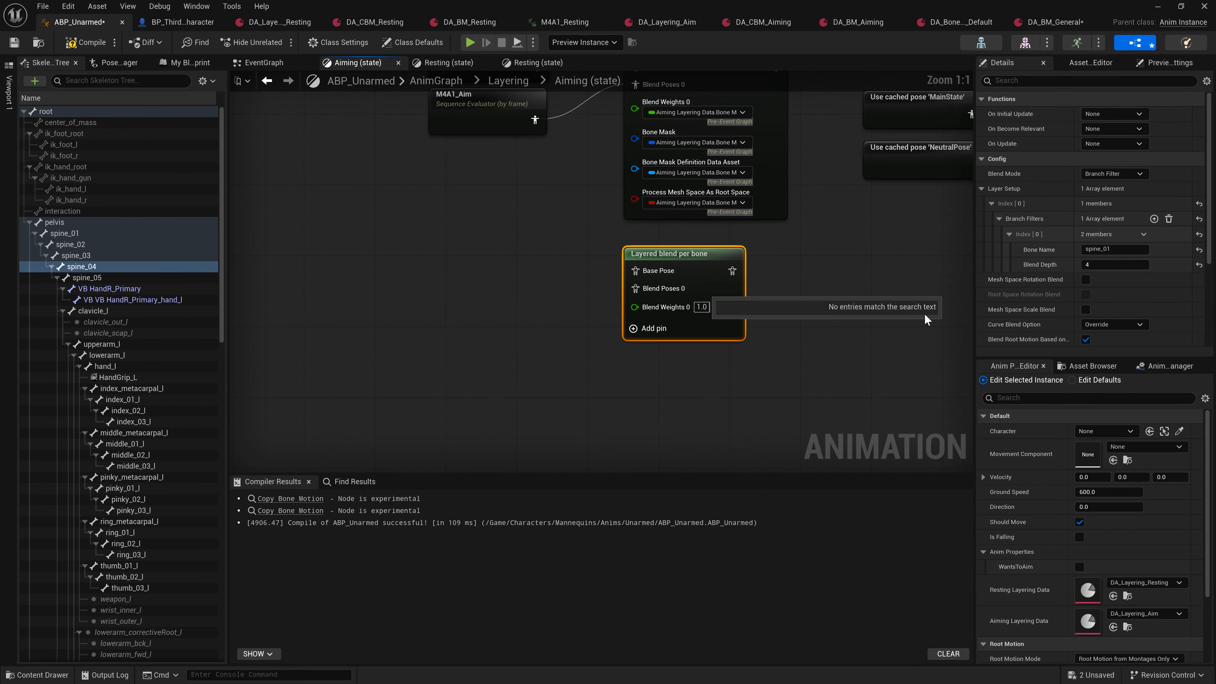
{"action": "left_click_drag", "start_coordinate": [635, 288], "coordinate": [529, 343]}
{"action": "left_click_drag", "start_coordinate": [537, 405], "coordinate": [508, 373]}
{"action": "left_click_drag", "start_coordinate": [635, 271], "coordinate": [519, 222]}
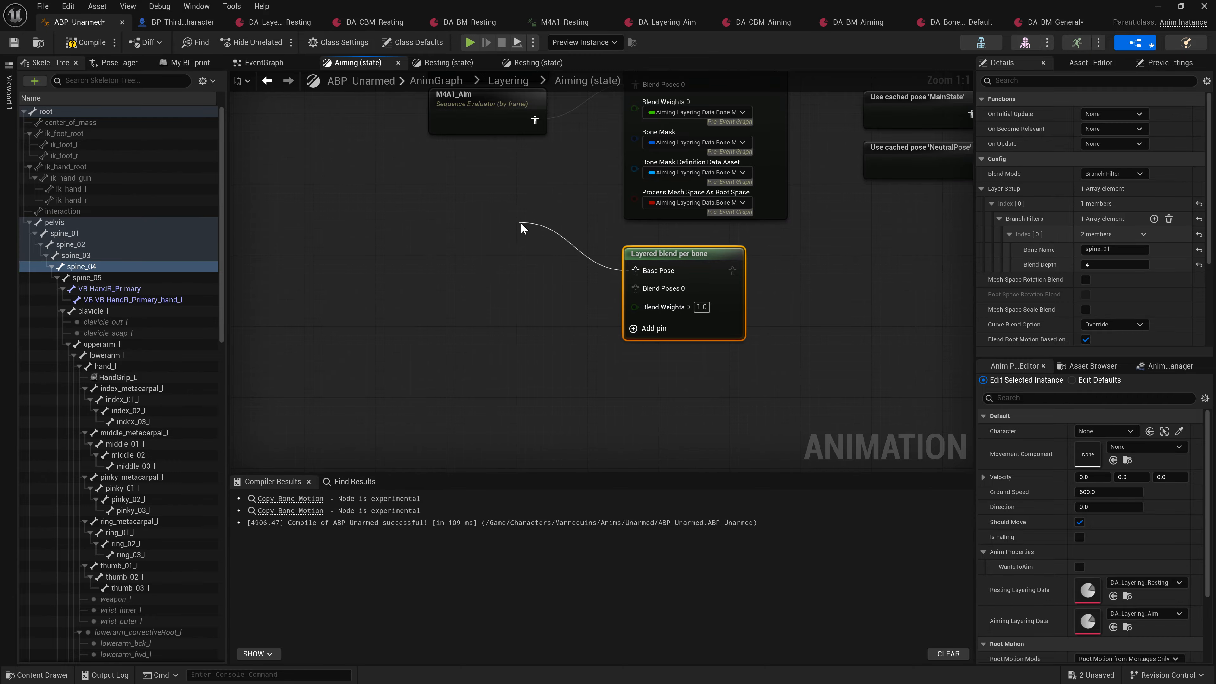
{"action": "right_click_drag", "start_coordinate": [504, 267], "coordinate": [421, 271]}
{"action": "left_click_drag", "start_coordinate": [553, 293], "coordinate": [449, 363]}
{"action": "right_click_drag", "start_coordinate": [394, 358], "coordinate": [436, 347]}
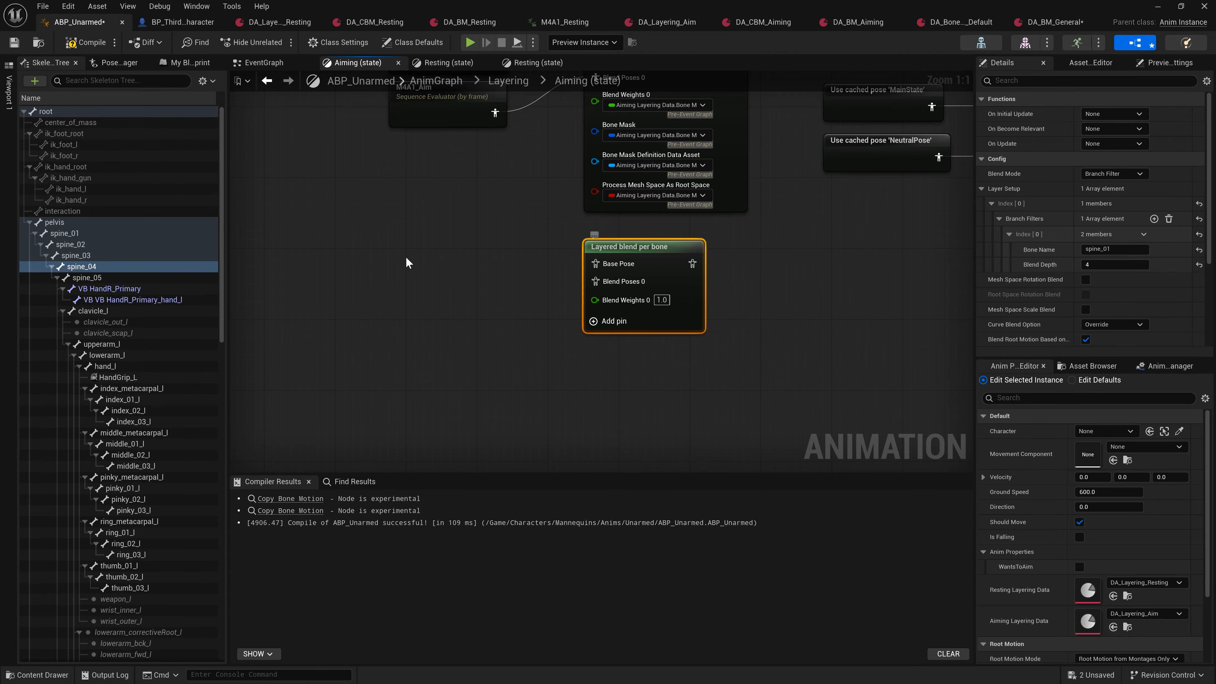
{"action": "right_click_drag", "start_coordinate": [430, 333], "coordinate": [443, 339]}
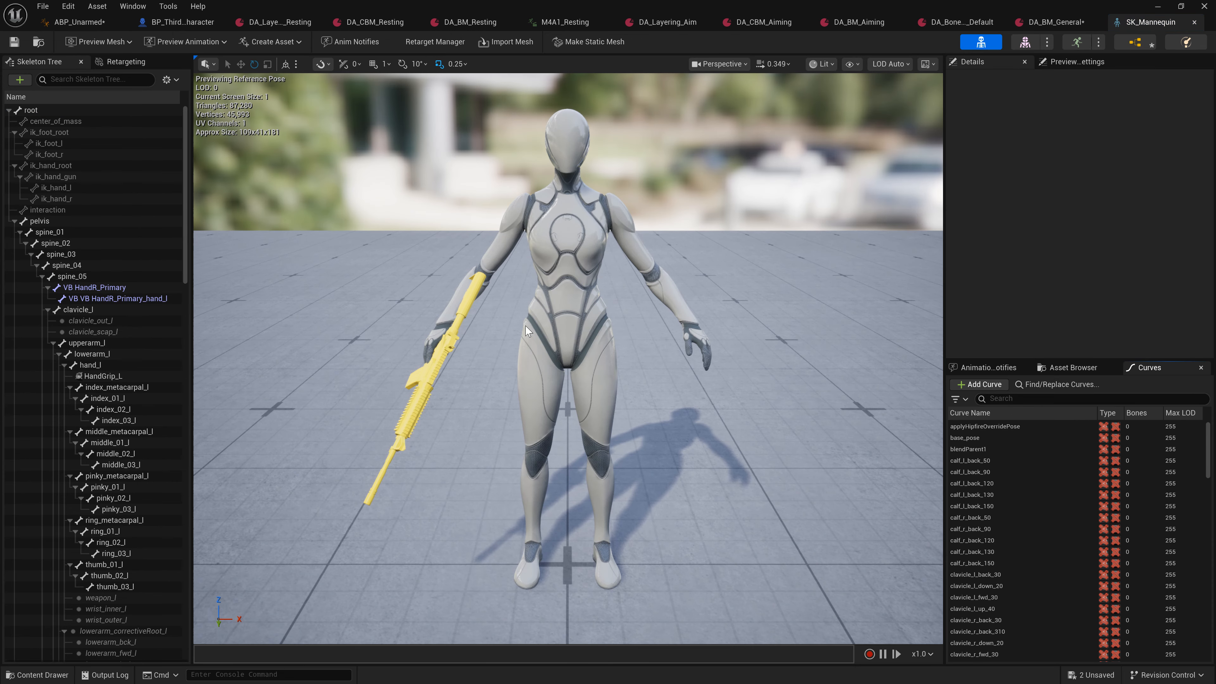
Examine the SK_Mannequin's right arm and attached rifle from the side, along with the clavicle_r bone chain.
{"action": "scroll", "coordinate": [529, 331], "scroll_direction": "up", "scroll_amount": 5}
{"action": "right_click_drag", "start_coordinate": [529, 331], "coordinate": [589, 336]}
{"action": "scroll", "coordinate": [105, 373], "scroll_direction": "down", "scroll_amount": 15}
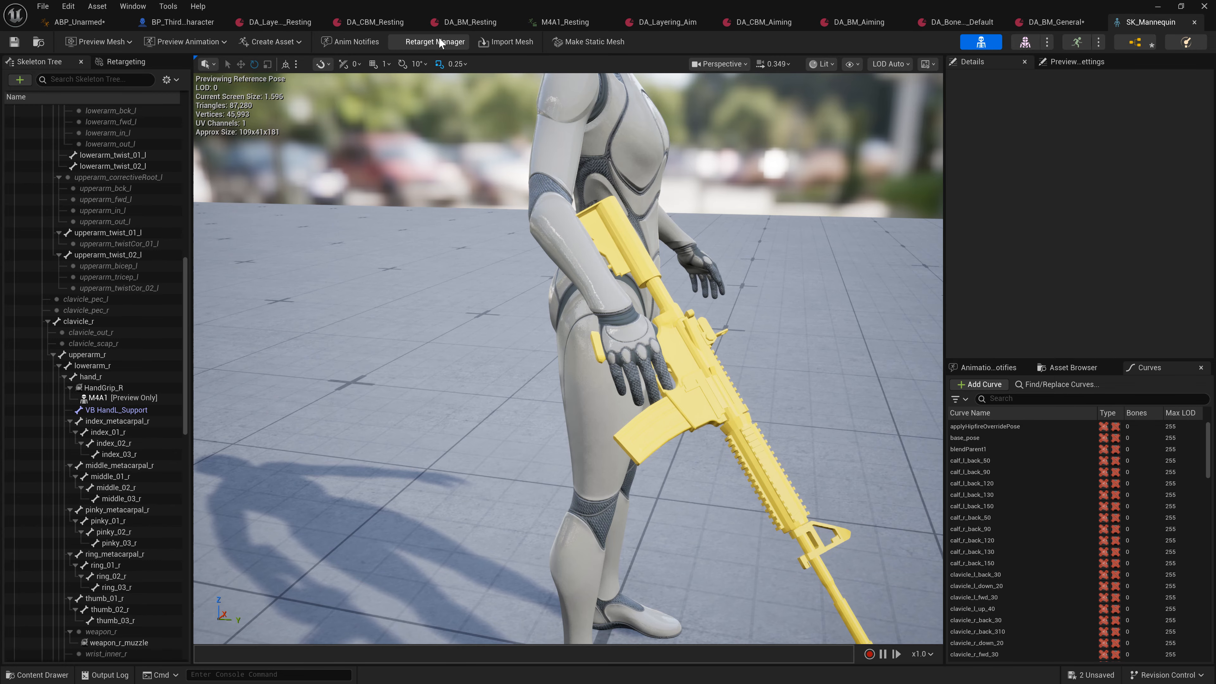
Switch to the M4A1_Resting animation and locate its asset in the project's Resting folder.
{"action": "left_click", "coordinate": [548, 25]}
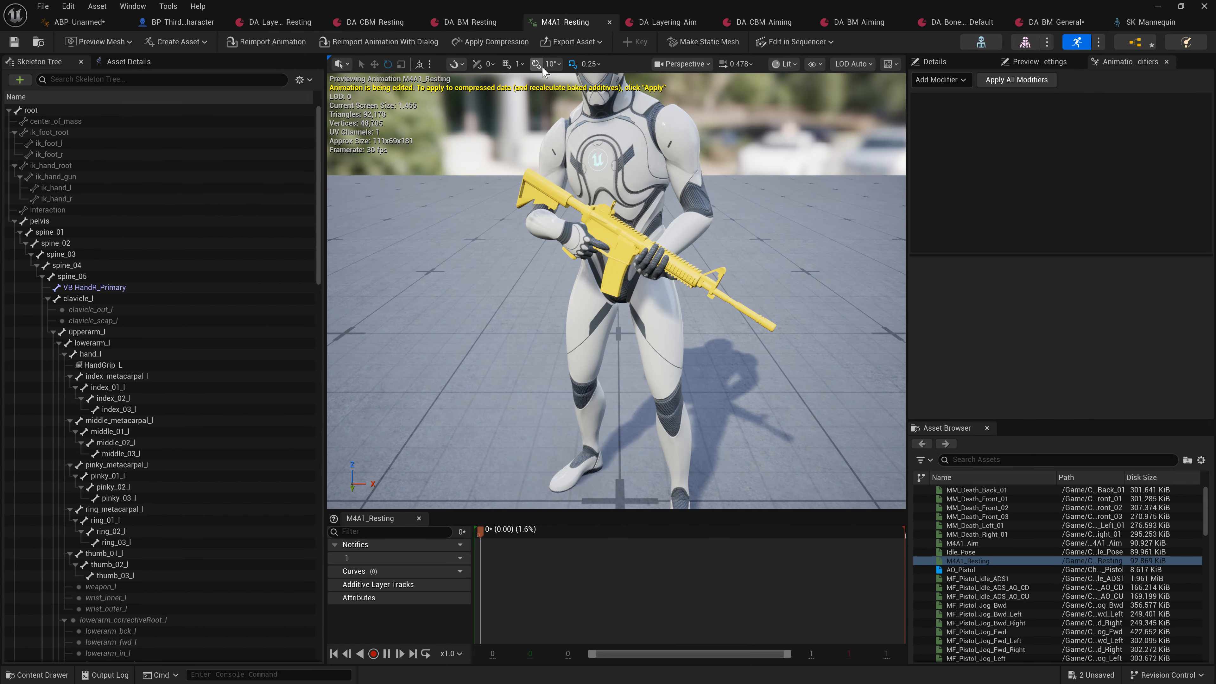
{"action": "left_click", "coordinate": [38, 44]}
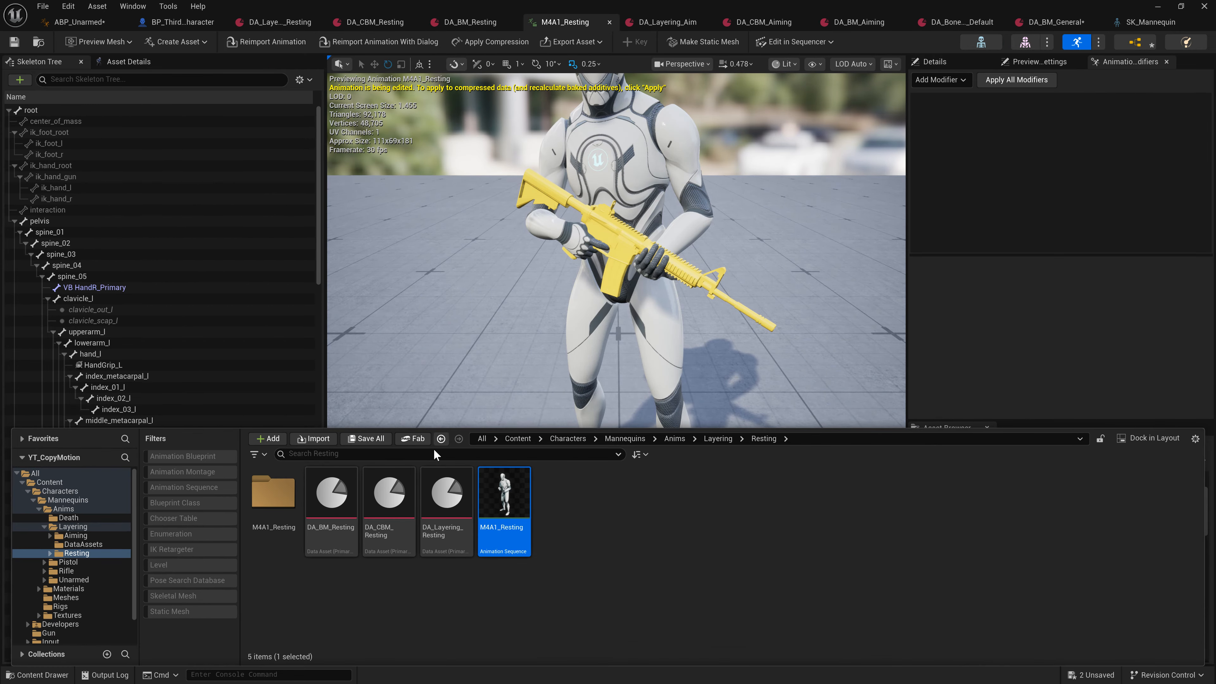
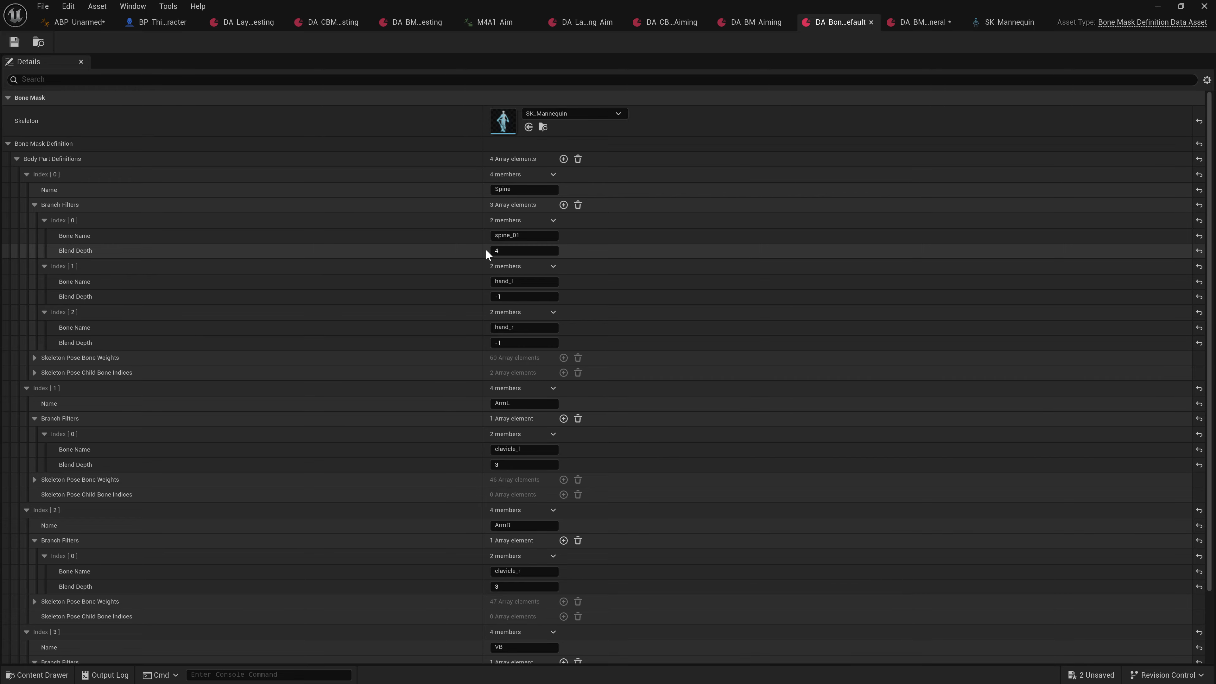
Review the Spine, ArmL, ArmR and VB branch filters in the default bone mask definition and view SK_Mannequin from the front.
{"action": "scroll", "coordinate": [502, 304], "scroll_direction": "down", "scroll_amount": 3}
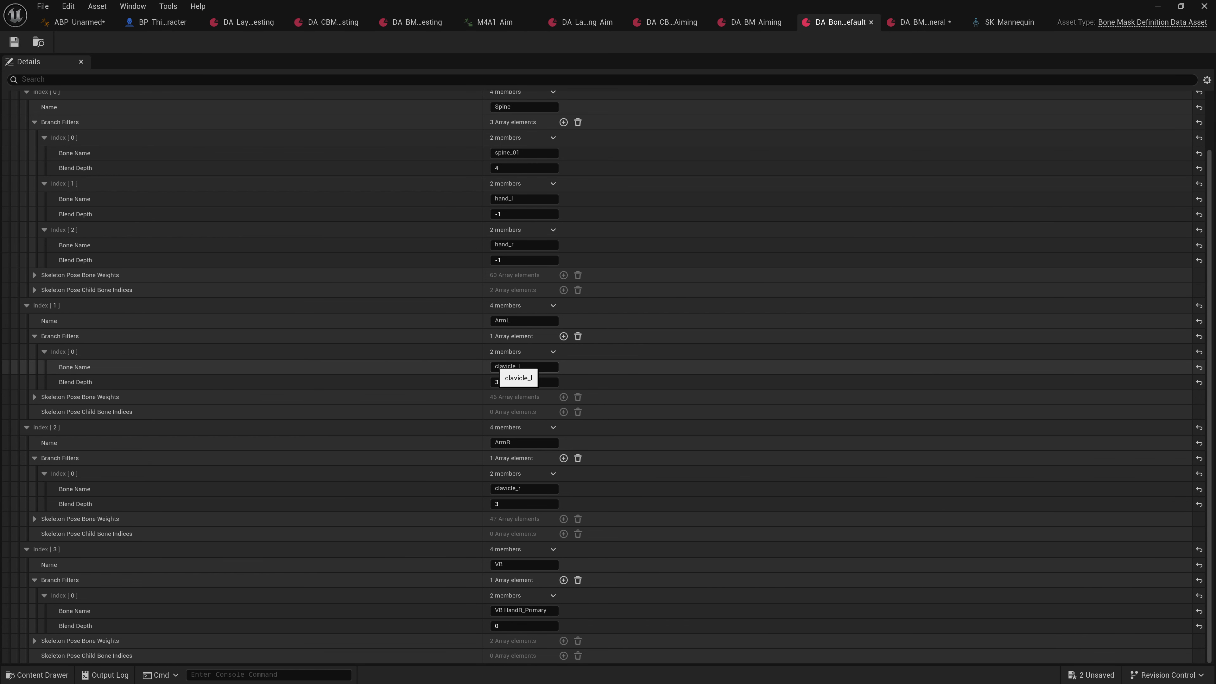
{"action": "left_click", "coordinate": [501, 367]}
{"action": "left_click", "coordinate": [79, 22]}
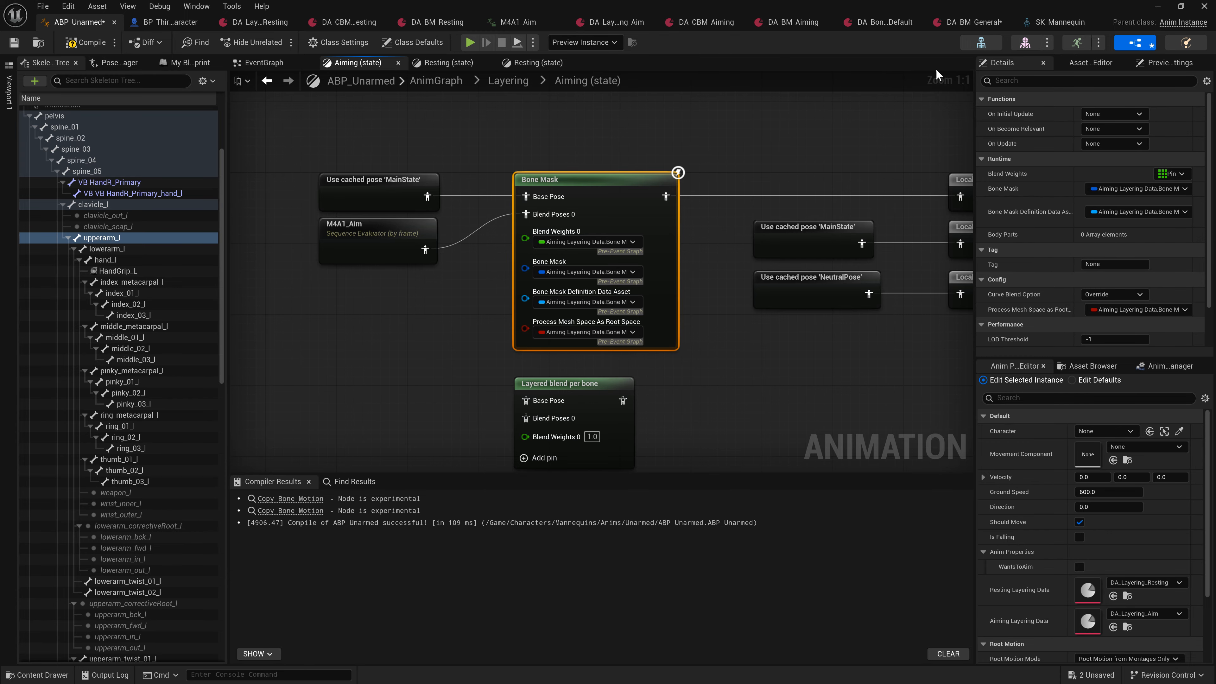
{"action": "left_click", "coordinate": [1058, 22]}
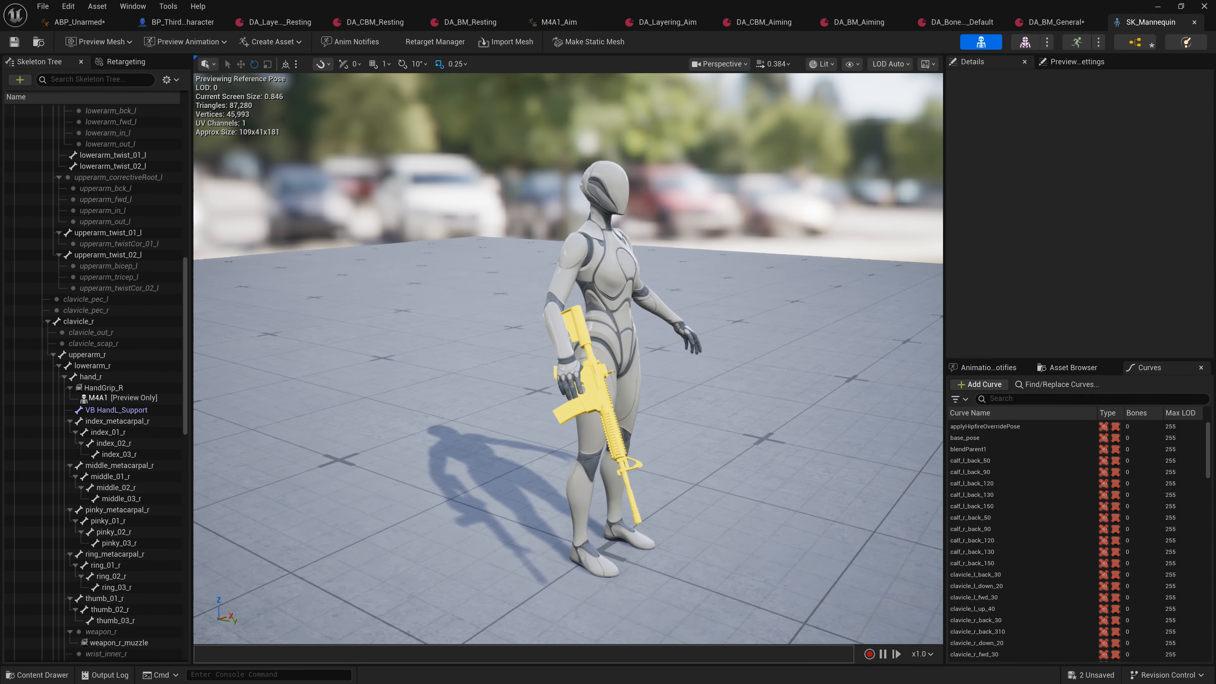
{"action": "right_click_drag", "start_coordinate": [436, 301], "coordinate": [368, 316]}
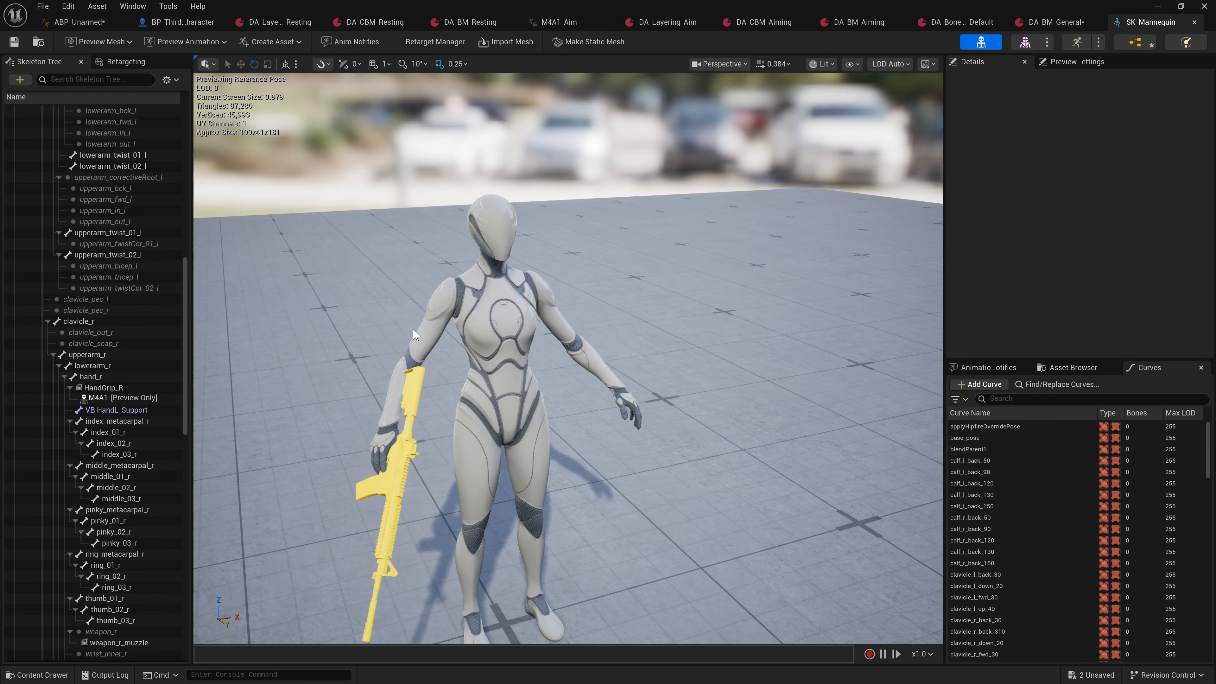
Examine the M4A1_Aim pose from the front, up close and from behind, focusing on the arms and rifle.
{"action": "left_click", "coordinate": [538, 23]}
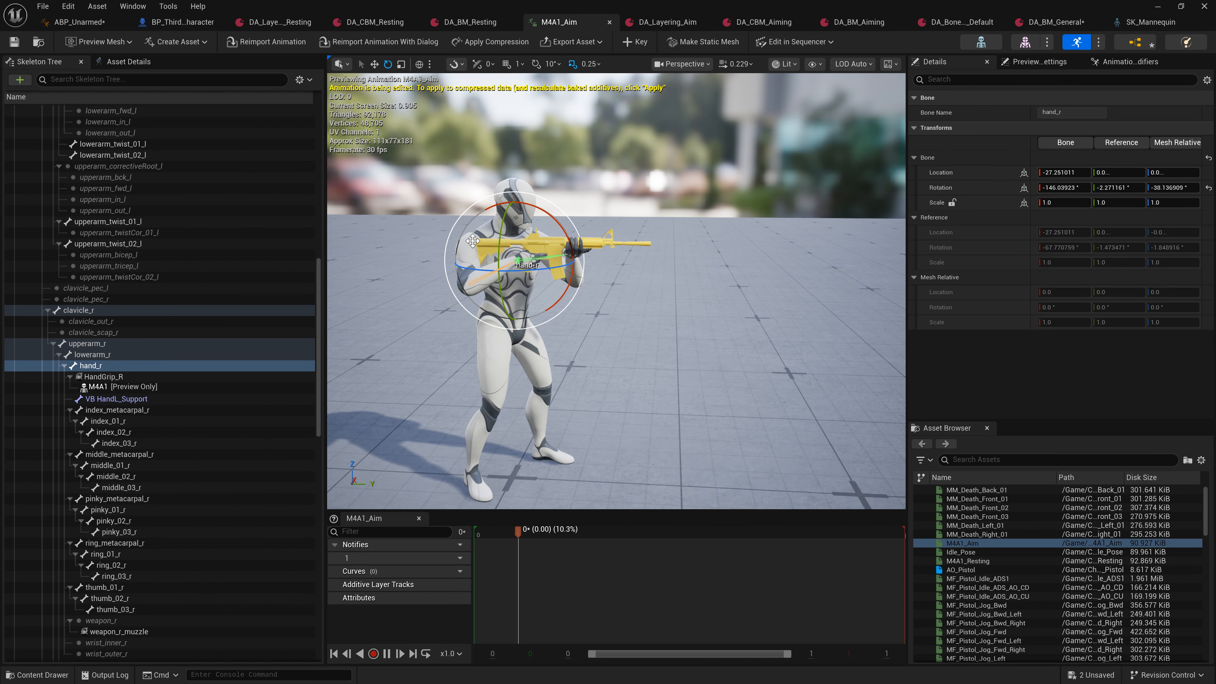
{"action": "key", "text": "space"}
{"action": "key", "text": "d"}
{"action": "right_click_drag", "start_coordinate": [554, 258], "coordinate": [401, 255]}
{"action": "key", "text": "w"}
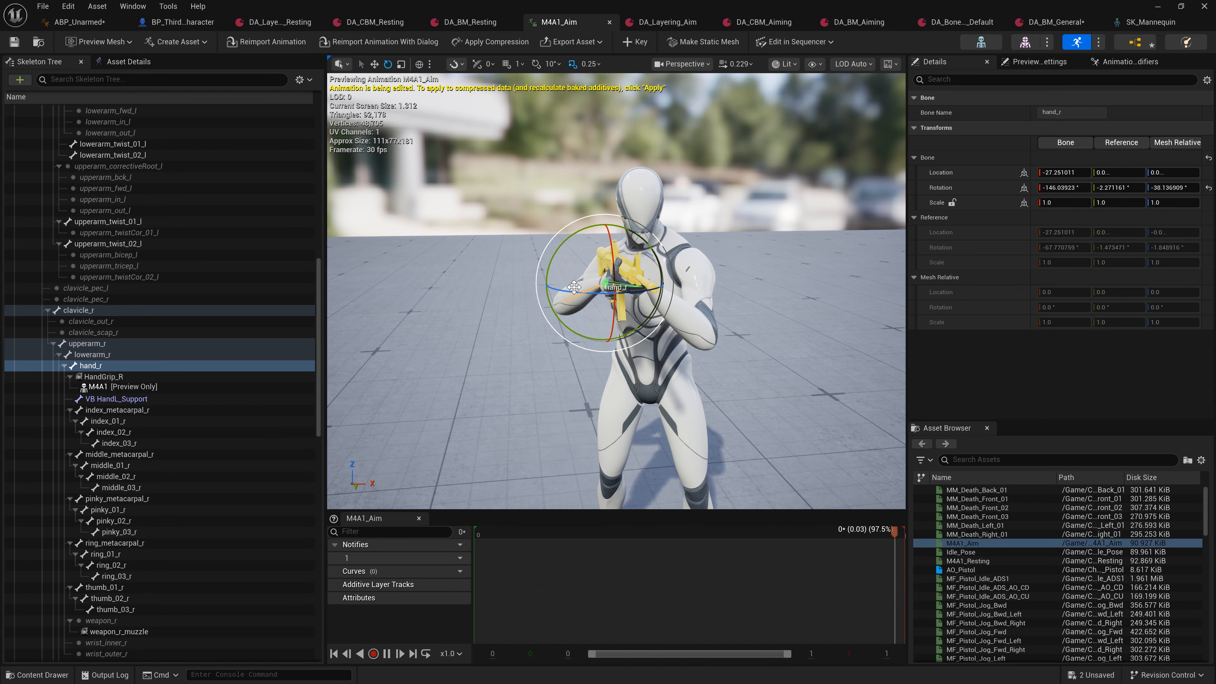
{"action": "left_click_drag", "start_coordinate": [538, 298], "coordinate": [538, 298]}
{"action": "right_click_drag", "start_coordinate": [538, 298], "coordinate": [498, 305]}
{"action": "key", "text": "d"}
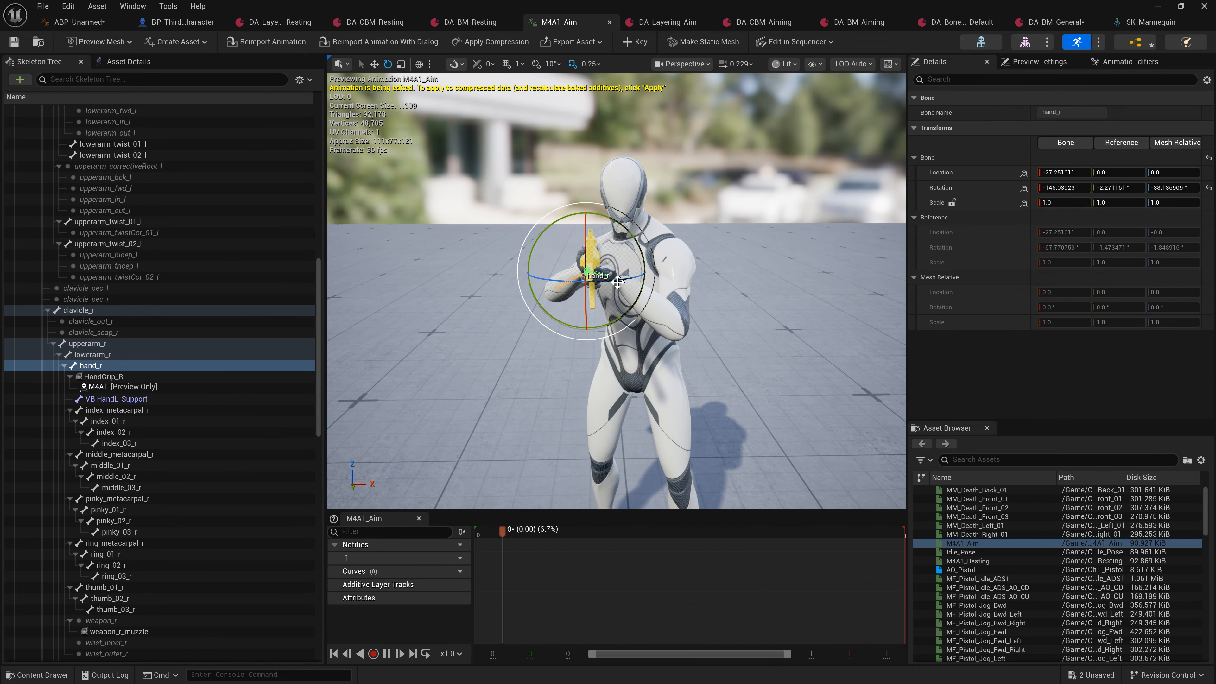
{"action": "right_click_drag", "start_coordinate": [570, 284], "coordinate": [570, 283]}
{"action": "key", "text": "a"}
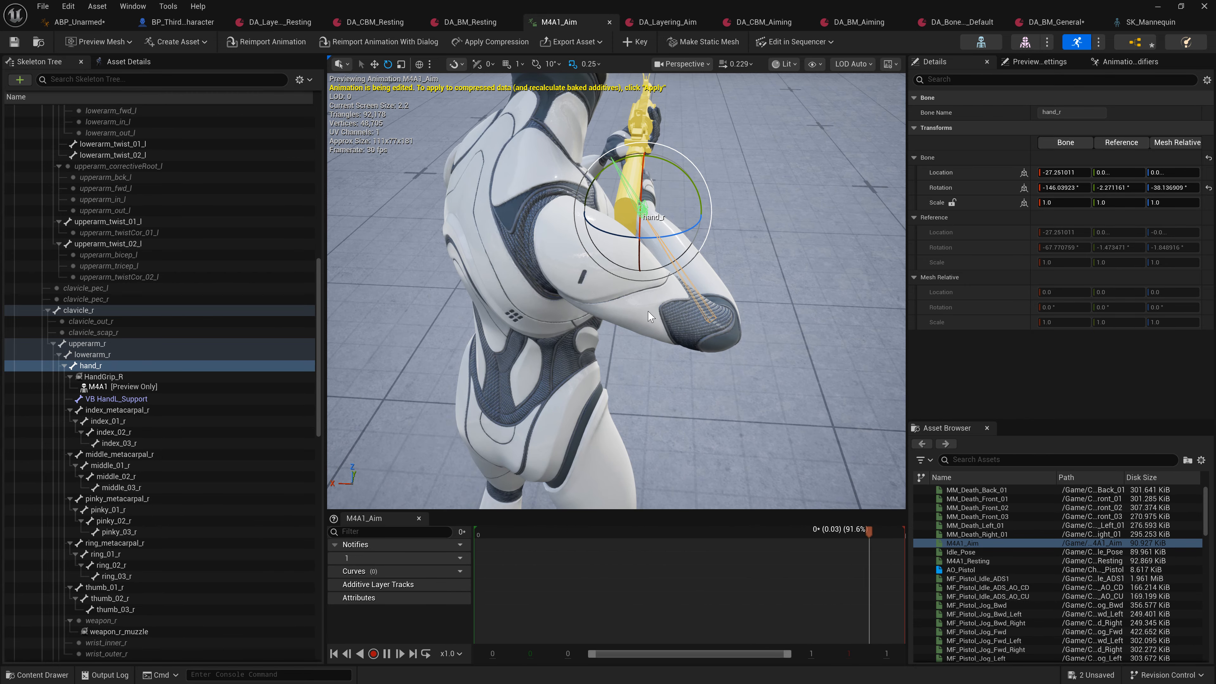
{"action": "scroll", "coordinate": [670, 455], "scroll_direction": "down", "scroll_amount": 5}
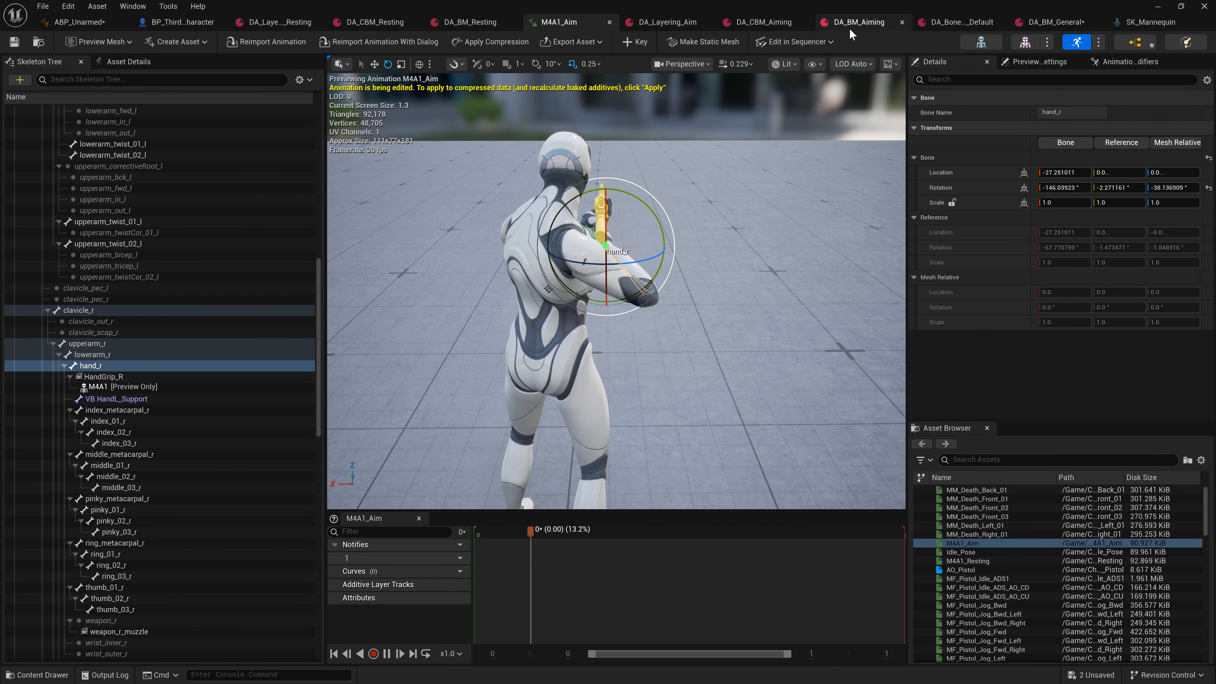
In DA_BM_General, set the Spine body part's first branch filter to bone spine_01 with blend depth 4, using the default mask as reference.
{"action": "left_click", "coordinate": [972, 23]}
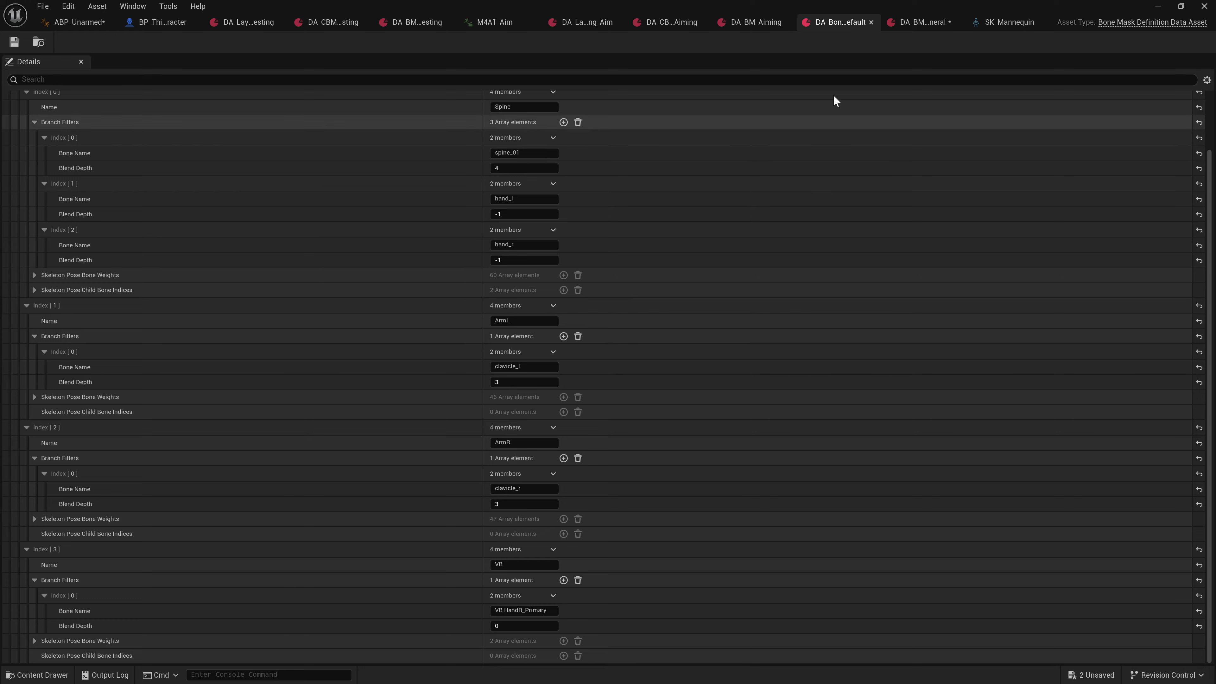
{"action": "left_click", "coordinate": [926, 22]}
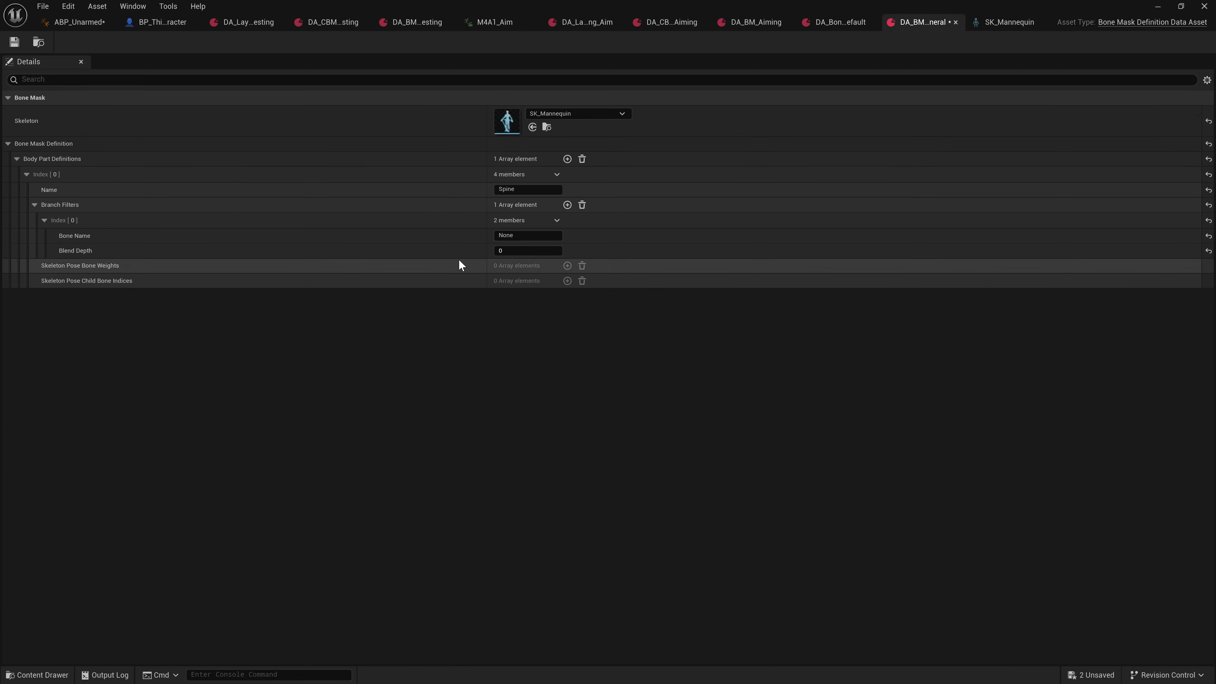
{"action": "left_click", "coordinate": [526, 236]}
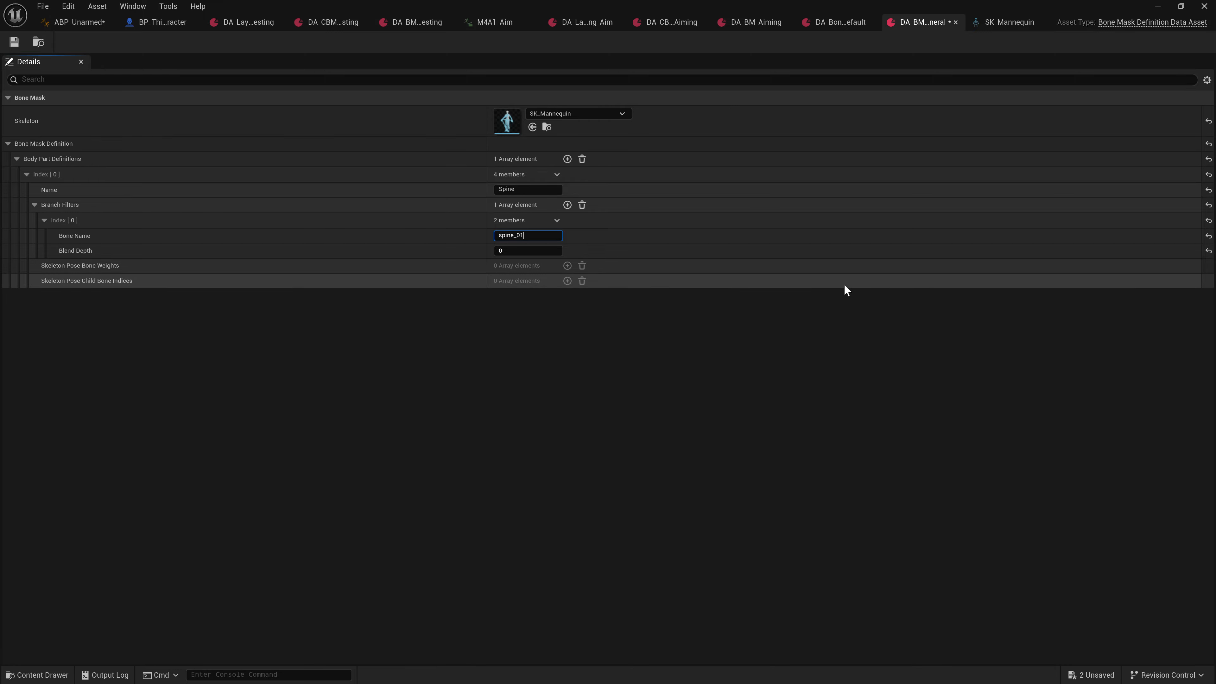
{"action": "key", "text": "Return"}
{"action": "mouse_move", "coordinate": [503, 269]}
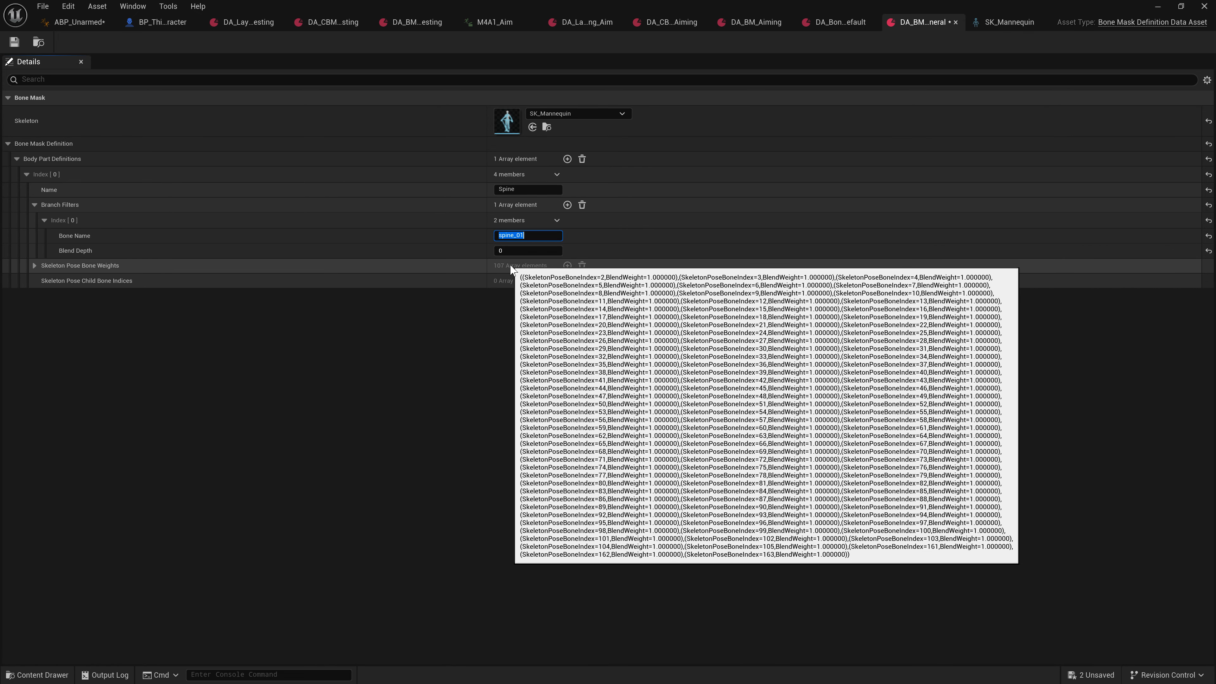
{"action": "key", "text": "Tab"}
{"action": "type", "text": "4"}
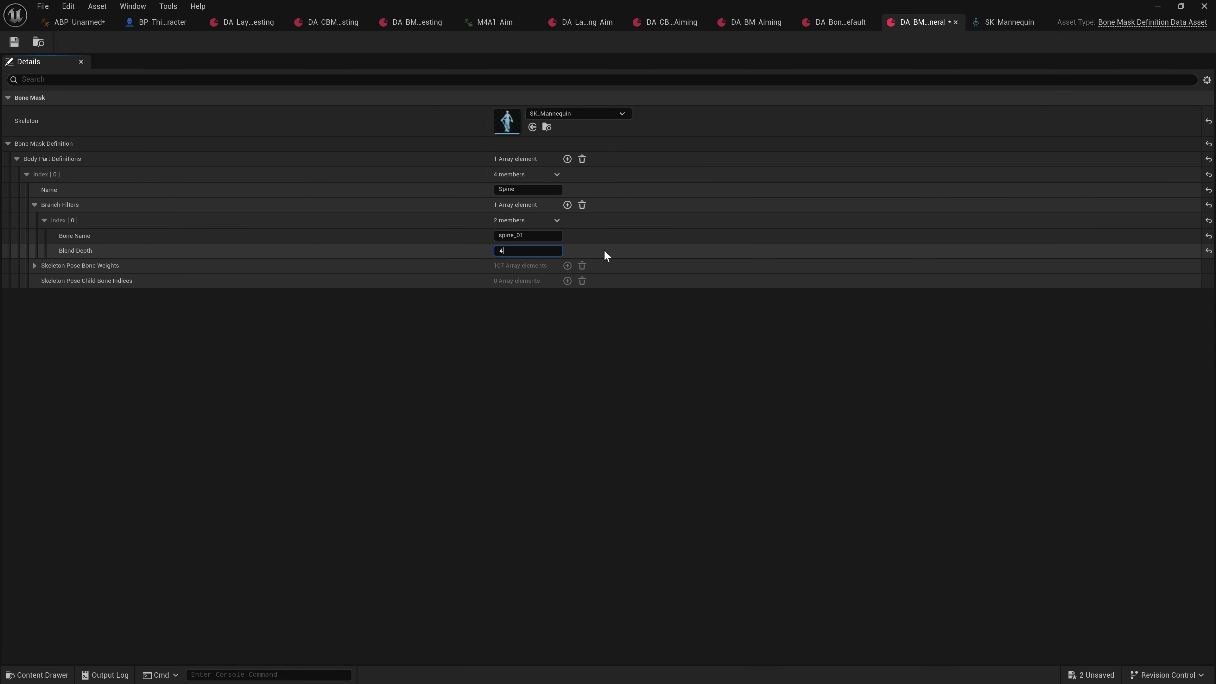
{"action": "key", "text": "Return"}
Add a second branch filter to the Spine body part for bone hand_l with blend depth -1.
{"action": "left_click", "coordinate": [567, 205]}
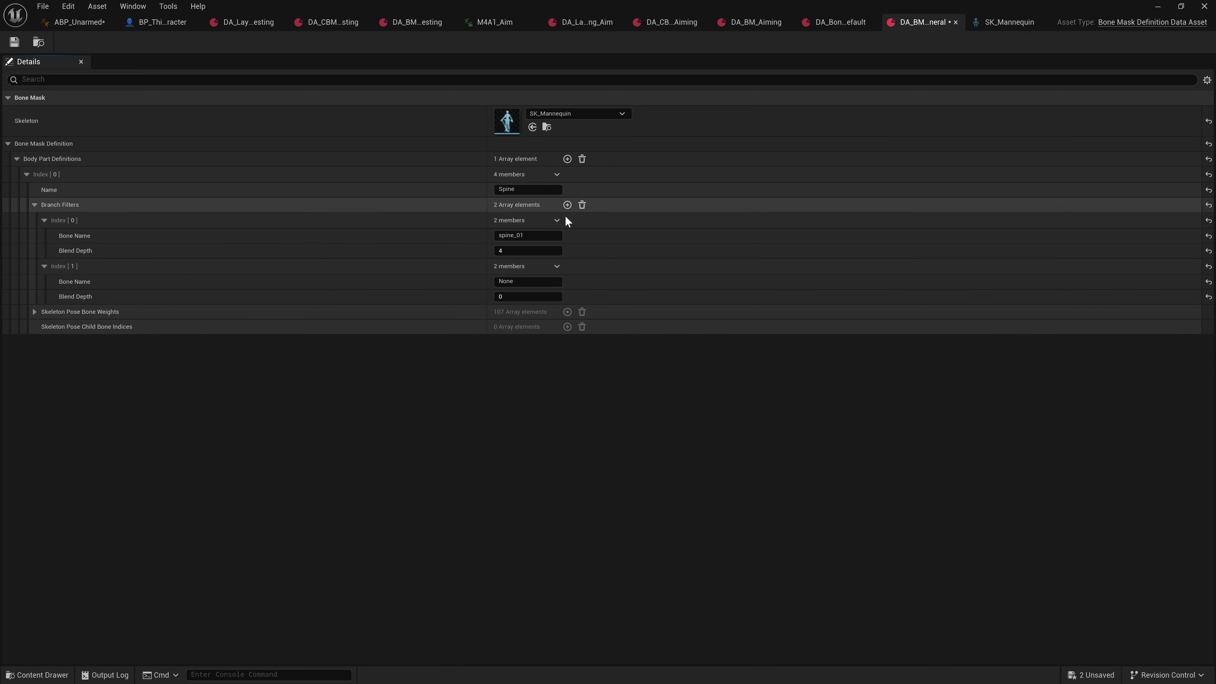
{"action": "left_click", "coordinate": [527, 282]}
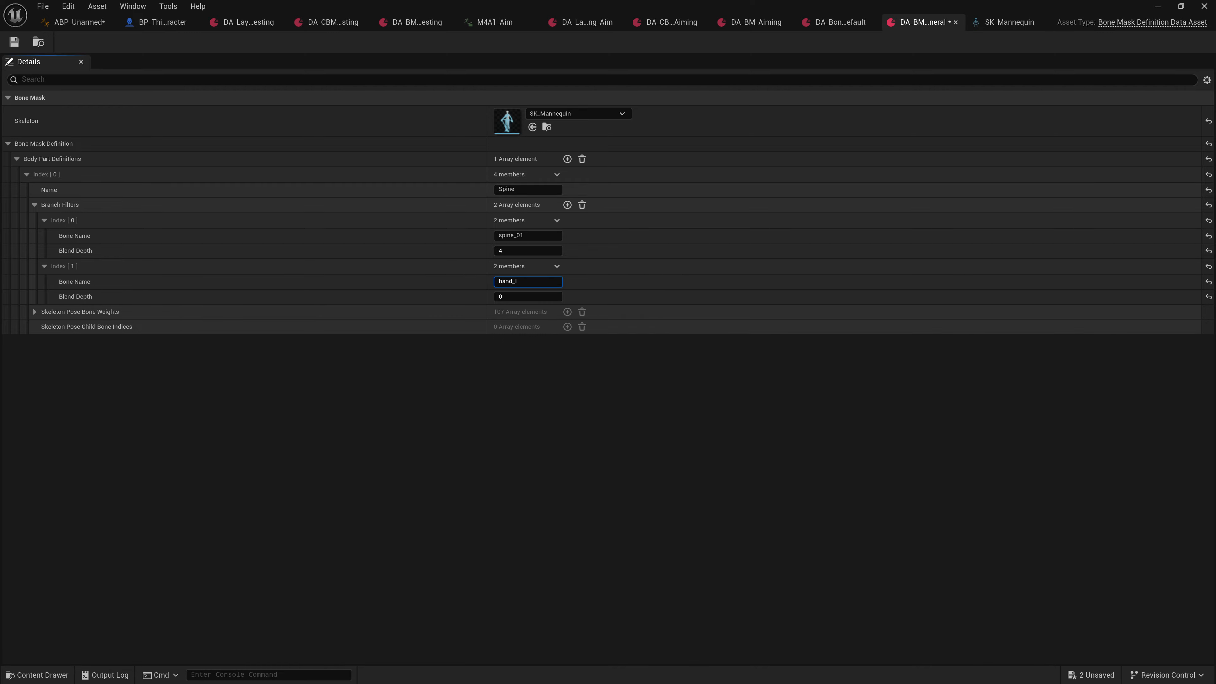
{"action": "key", "text": "Return"}
{"action": "left_click", "coordinate": [518, 295]}
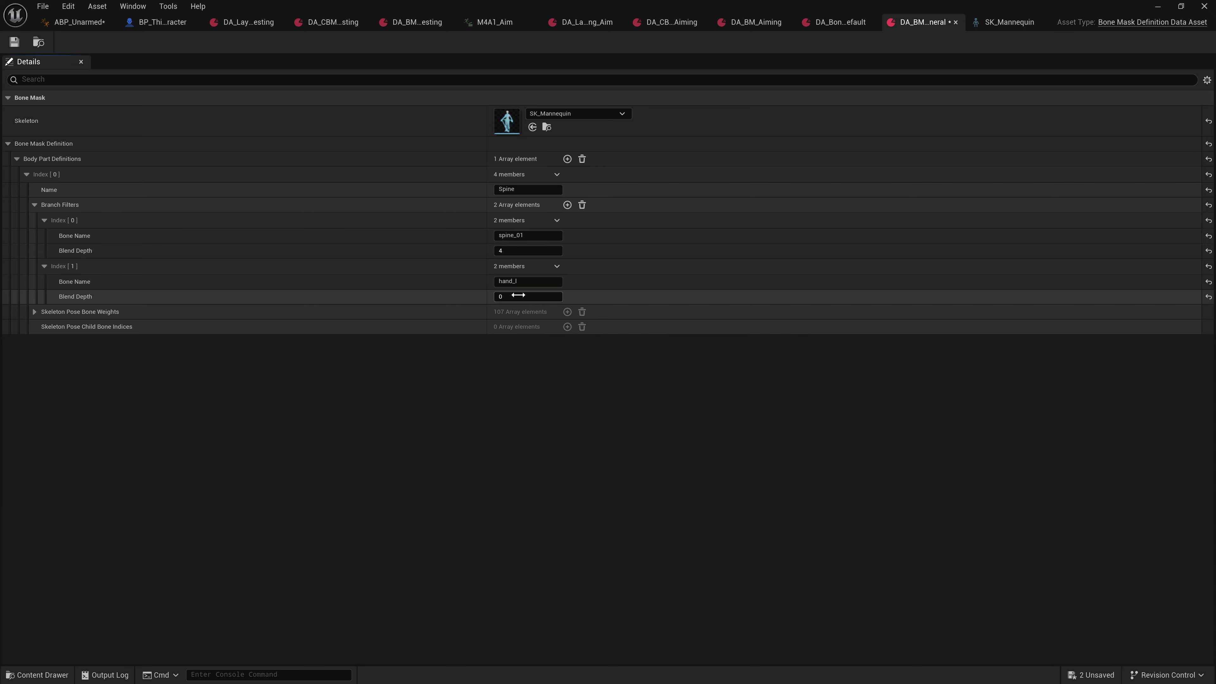
{"action": "left_click", "coordinate": [518, 295]}
Try a blend depth of 0 on Spine's hand_l filter, restore it to -1, and inspect the child bone indices.
{"action": "left_click", "coordinate": [498, 234]}
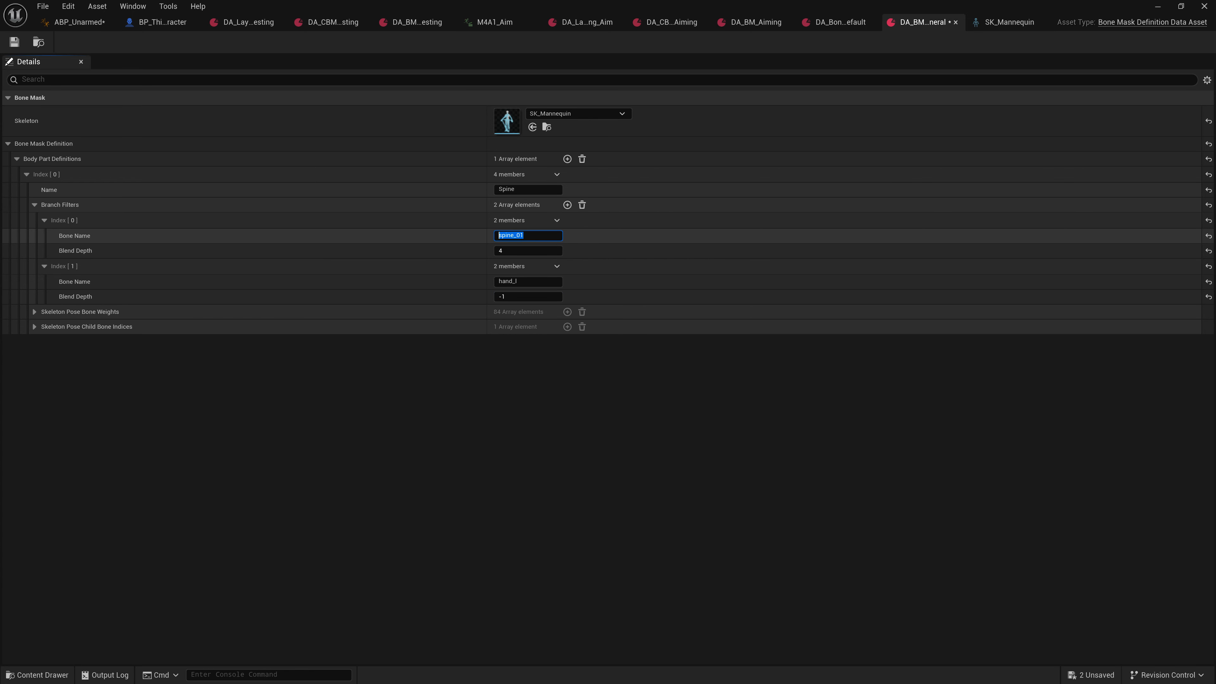
{"action": "left_click", "coordinate": [498, 296]}
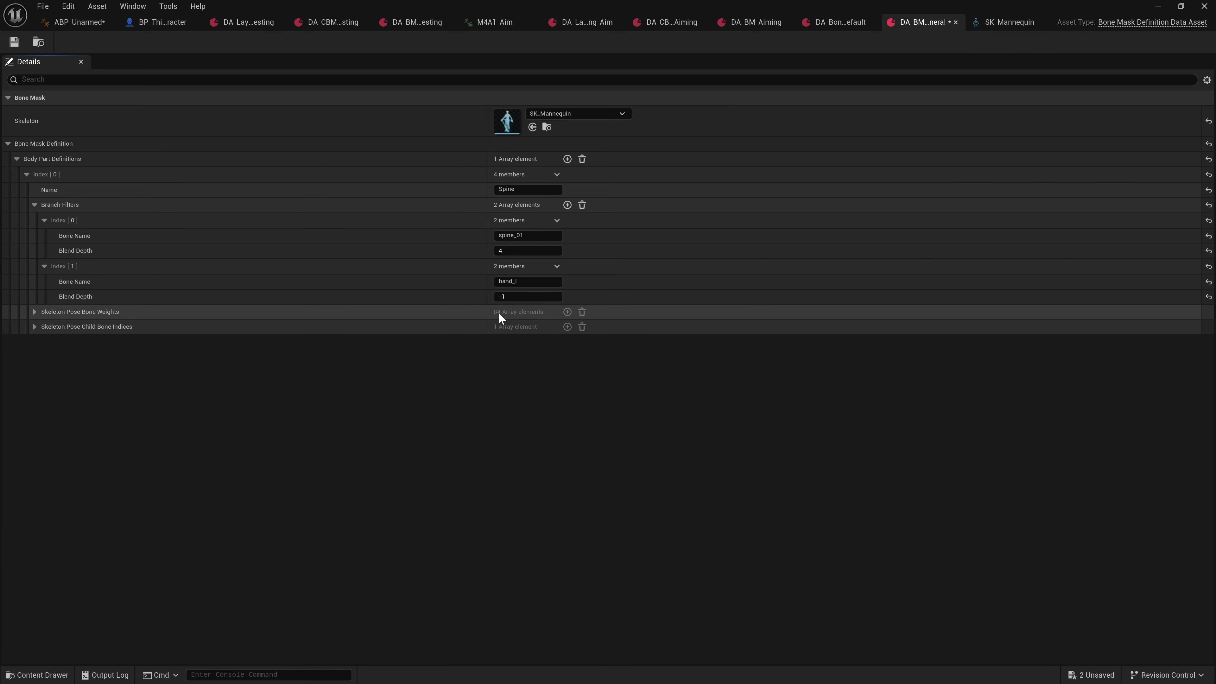
{"action": "type", "text": "0"}
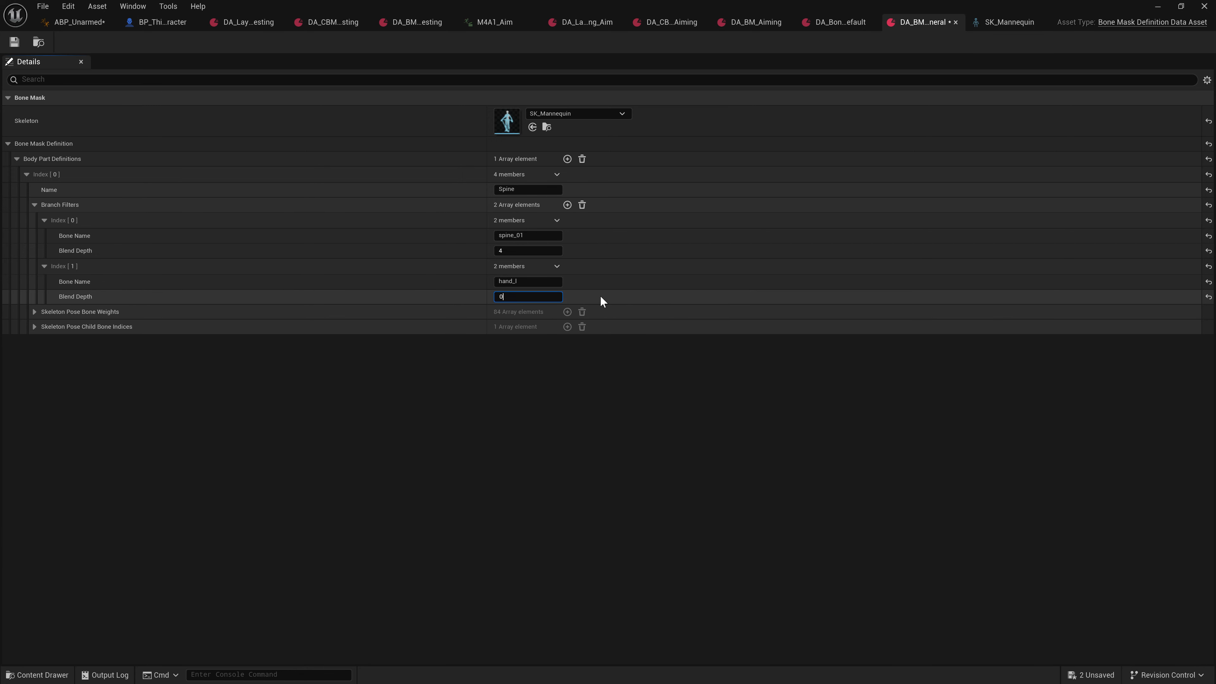
{"action": "key", "text": "Return"}
{"action": "type", "text": "-1"}
{"action": "key", "text": "Return"}
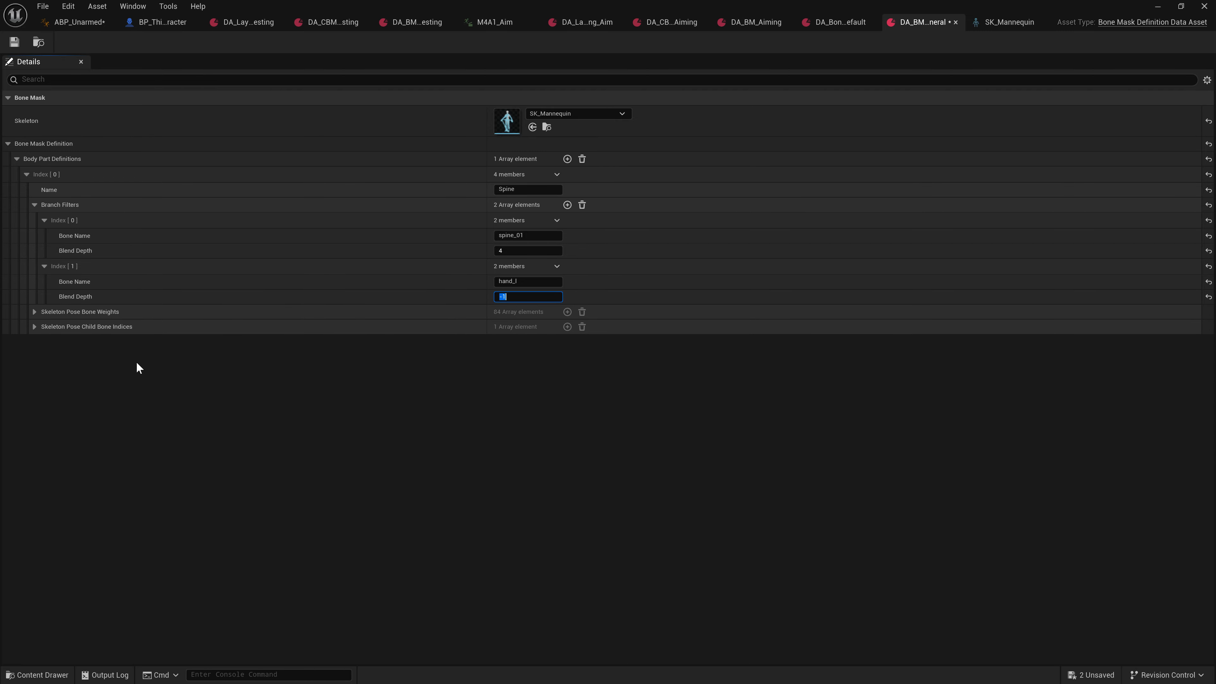
{"action": "left_click", "coordinate": [34, 326]}
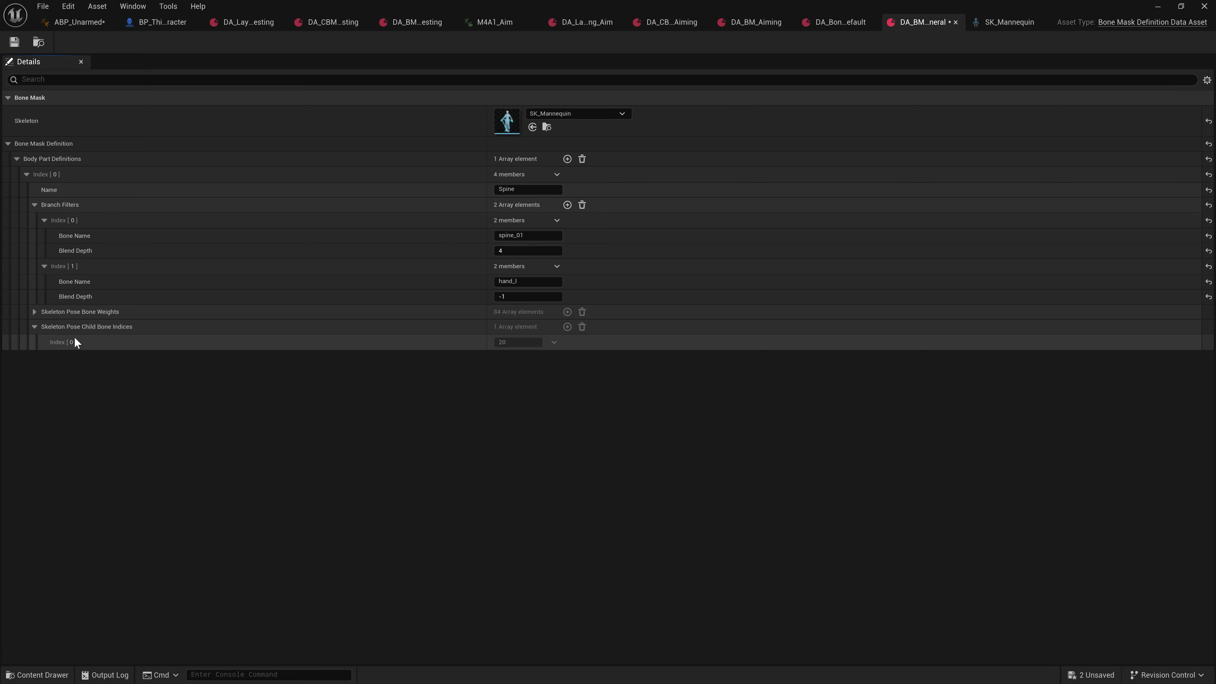
{"action": "left_click", "coordinate": [33, 329]}
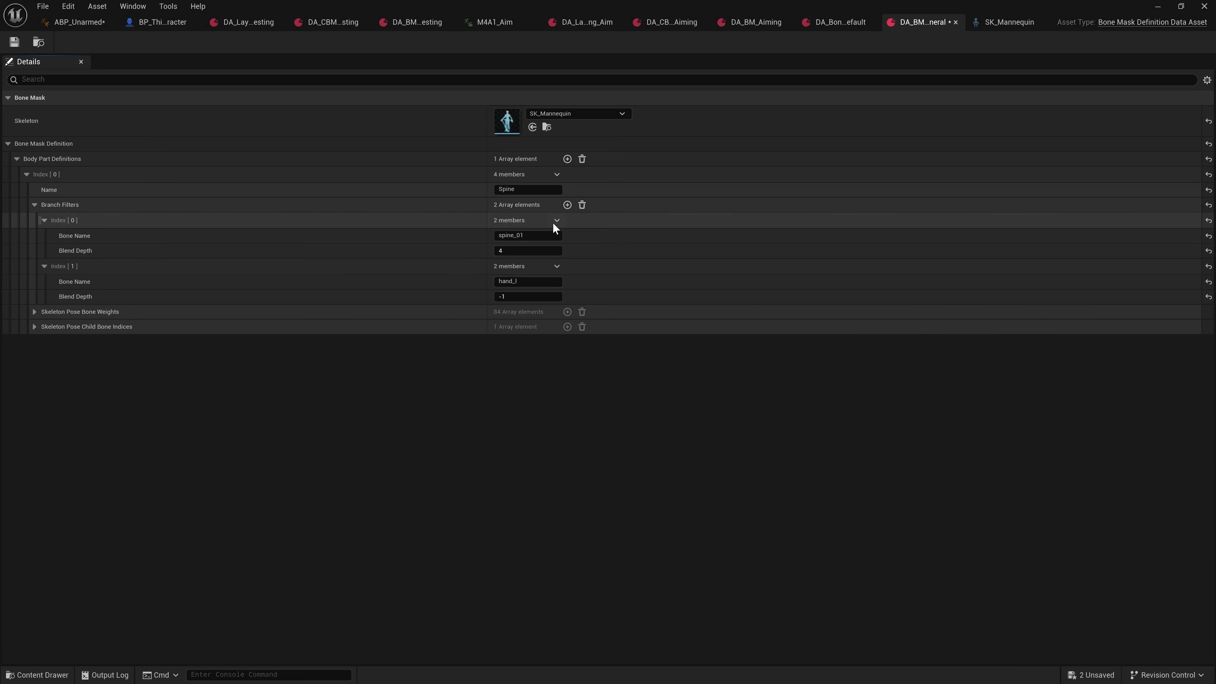
Add a second body part named ArmL with a branch filter for bone clavicle_l and blend depth 3.
{"action": "left_click", "coordinate": [564, 159]}
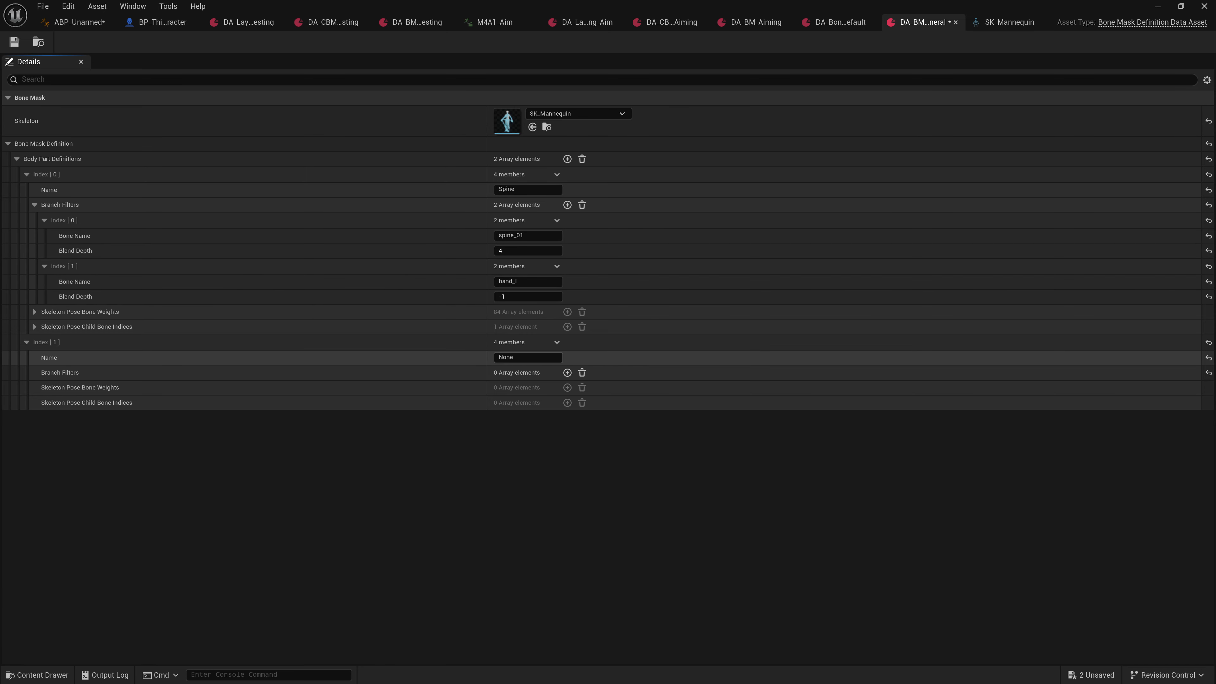
{"action": "left_click", "coordinate": [526, 358]}
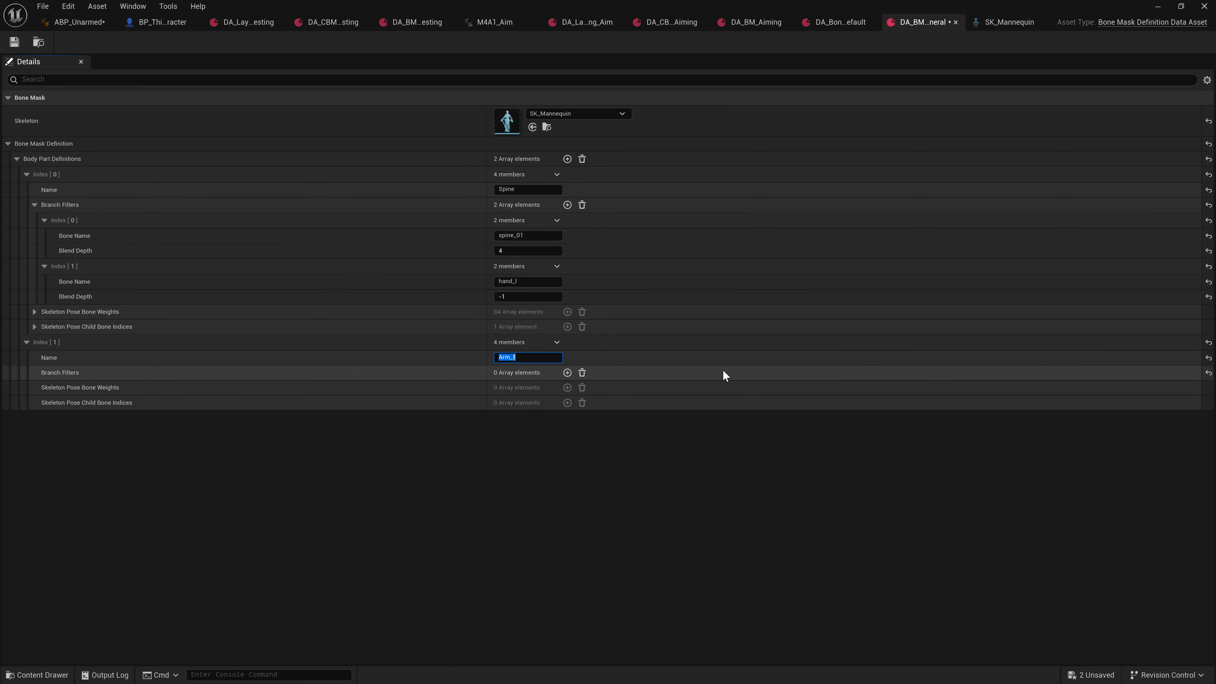
{"action": "left_click", "coordinate": [516, 358]}
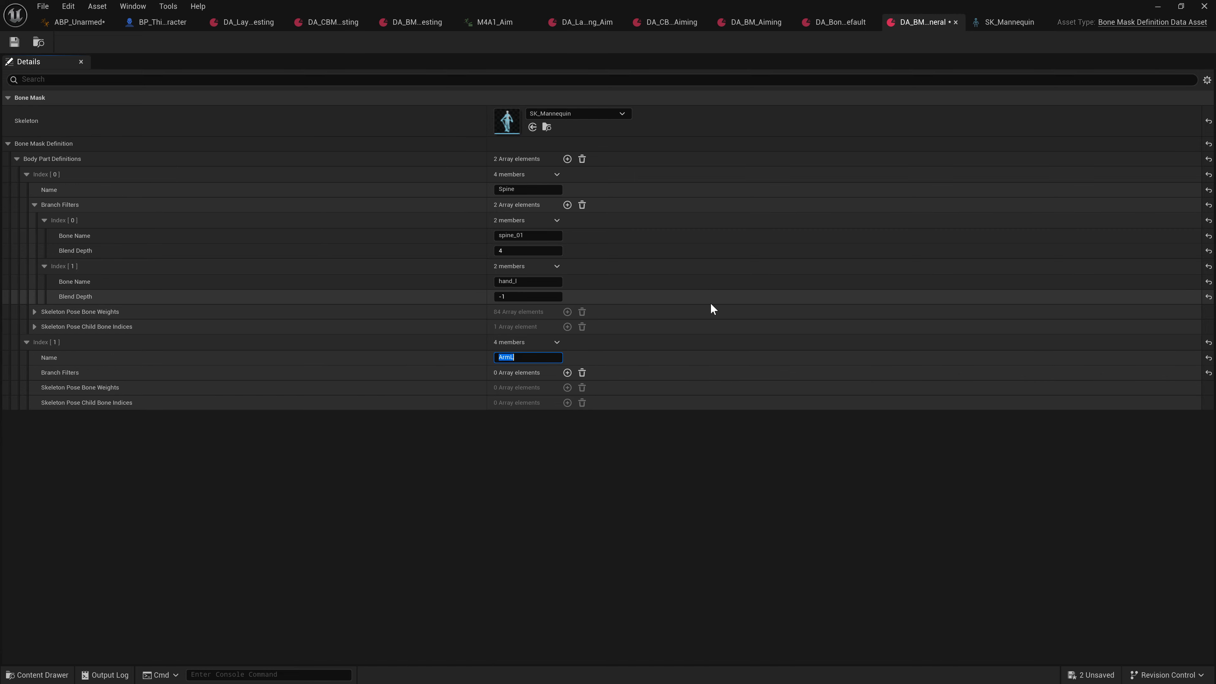
{"action": "left_click", "coordinate": [567, 372]}
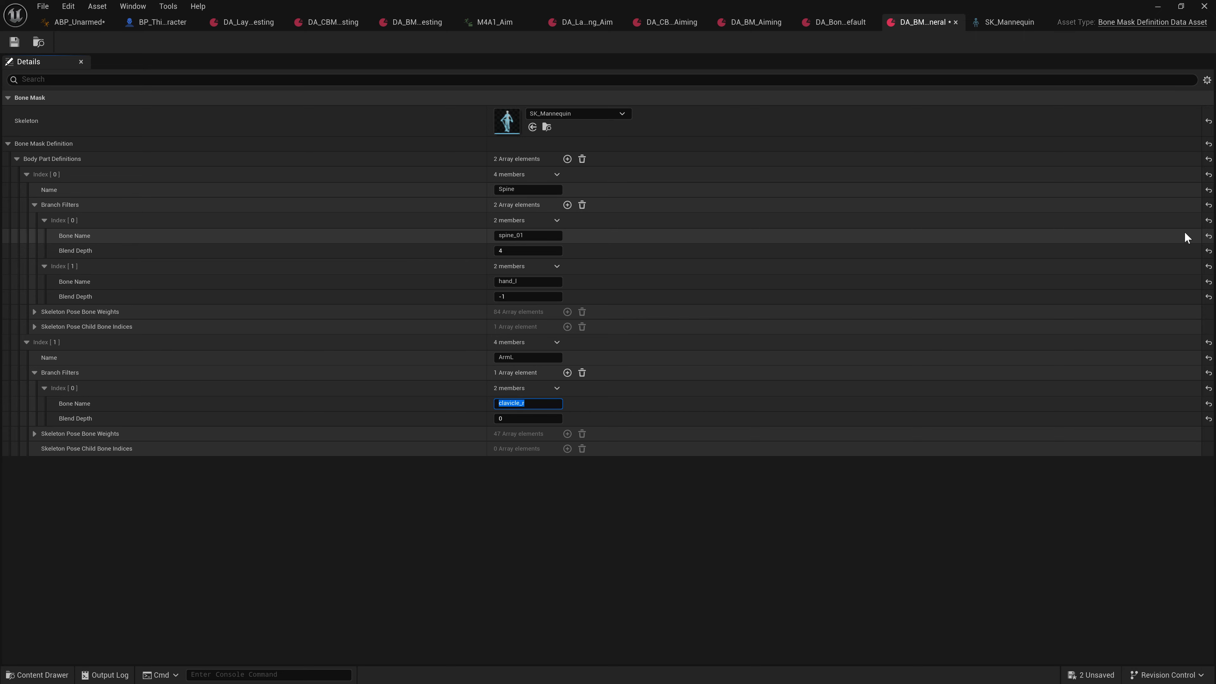
{"action": "key", "text": "Right"}
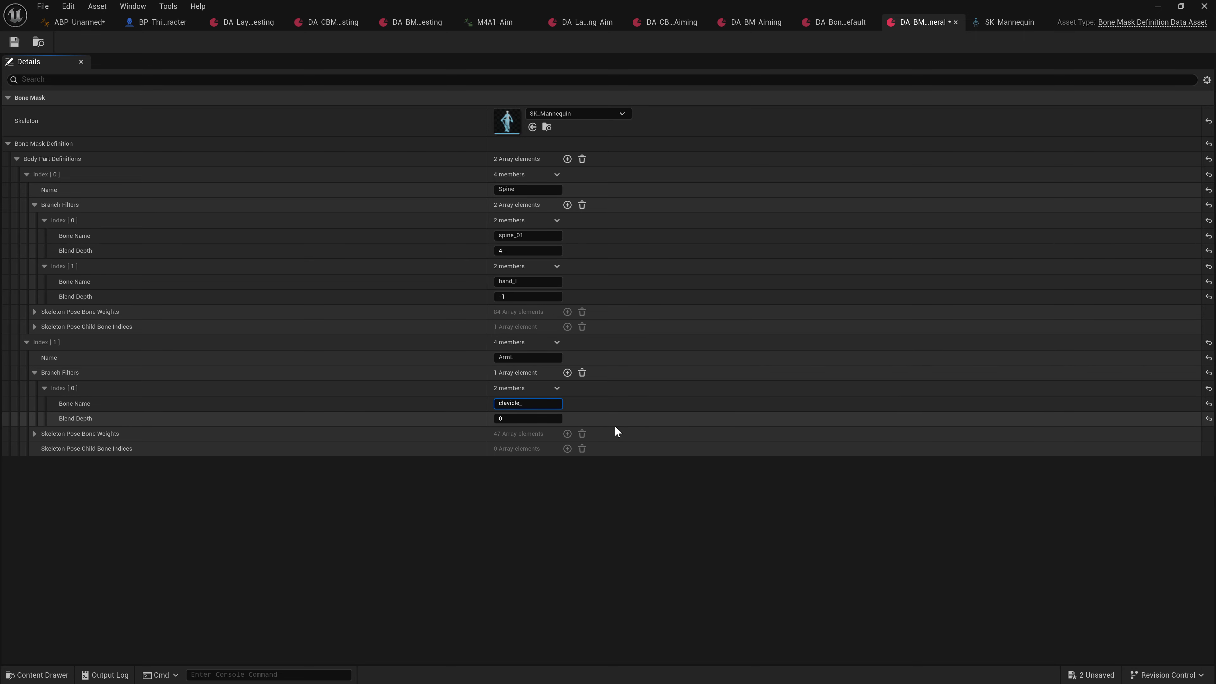
{"action": "type", "text": "l"}
{"action": "key", "text": "Return"}
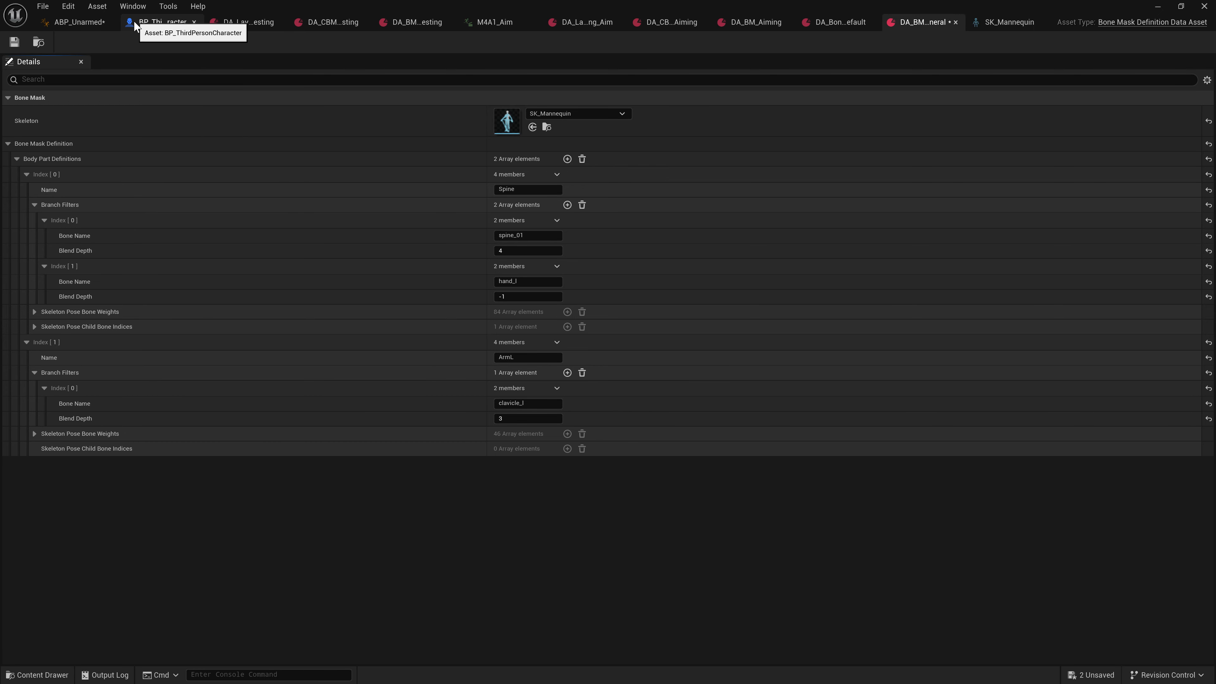
Examine the left arm bone chain in SK_Mannequin's hierarchy from clavicle_l through upperarm_l and lowerarm_l to hand_l.
{"action": "left_click", "coordinate": [1029, 28]}
{"action": "scroll", "coordinate": [130, 353], "scroll_direction": "up", "scroll_amount": 1}
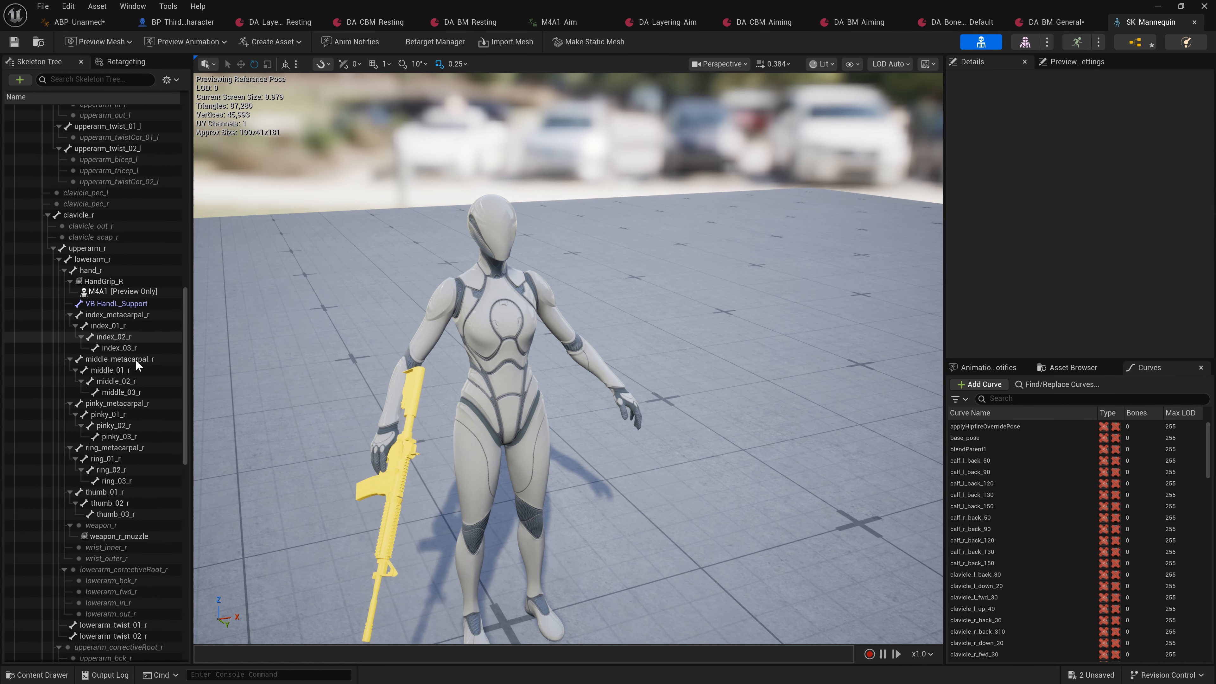
{"action": "scroll", "coordinate": [134, 353], "scroll_direction": "up", "scroll_amount": 20}
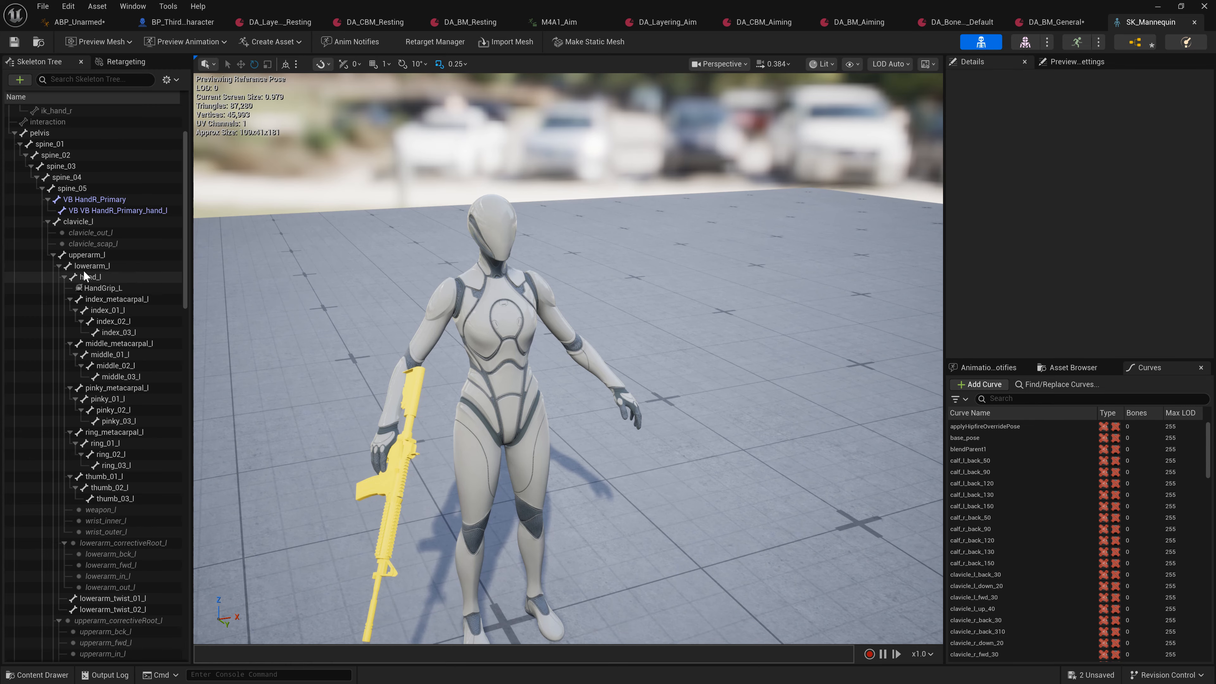
{"action": "left_click", "coordinate": [84, 254]}
{"action": "left_click", "coordinate": [82, 222]}
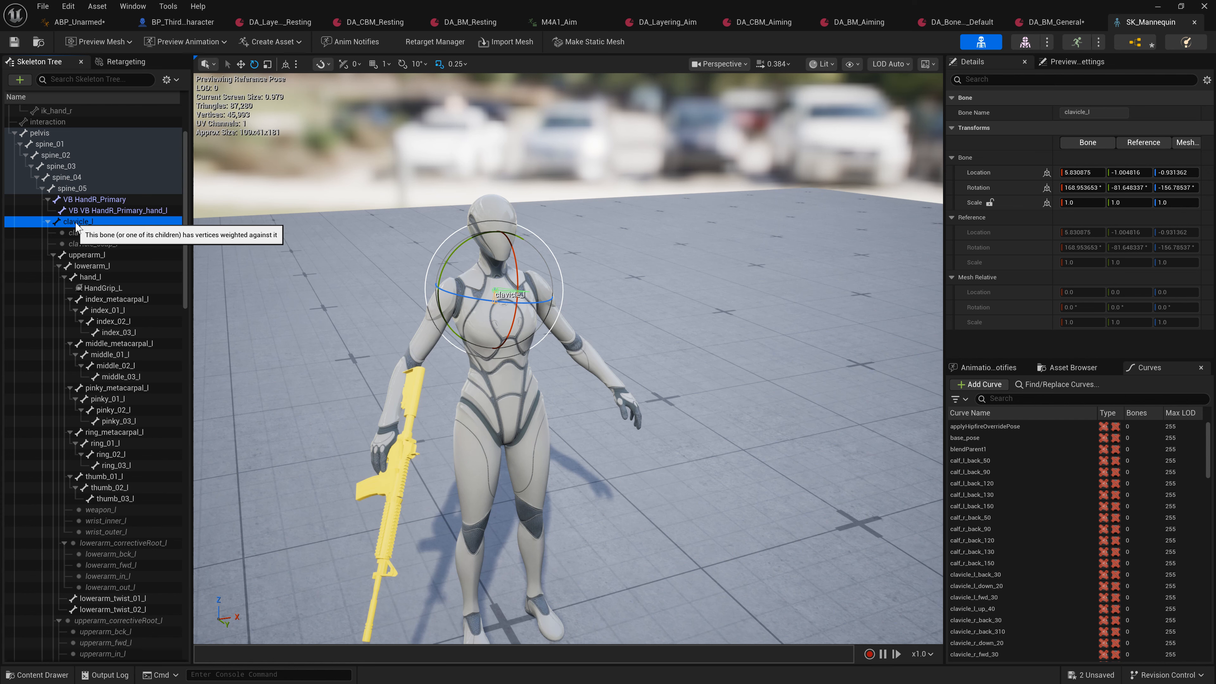
{"action": "left_click", "coordinate": [80, 255]}
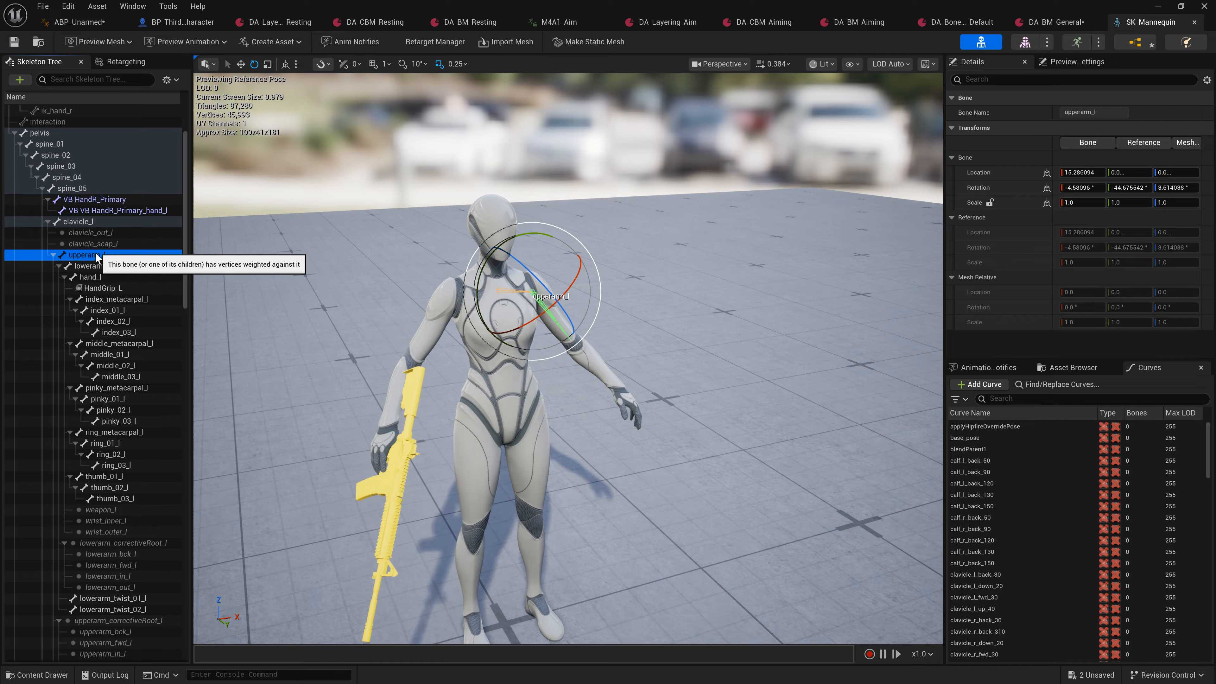
{"action": "left_click", "coordinate": [79, 267]}
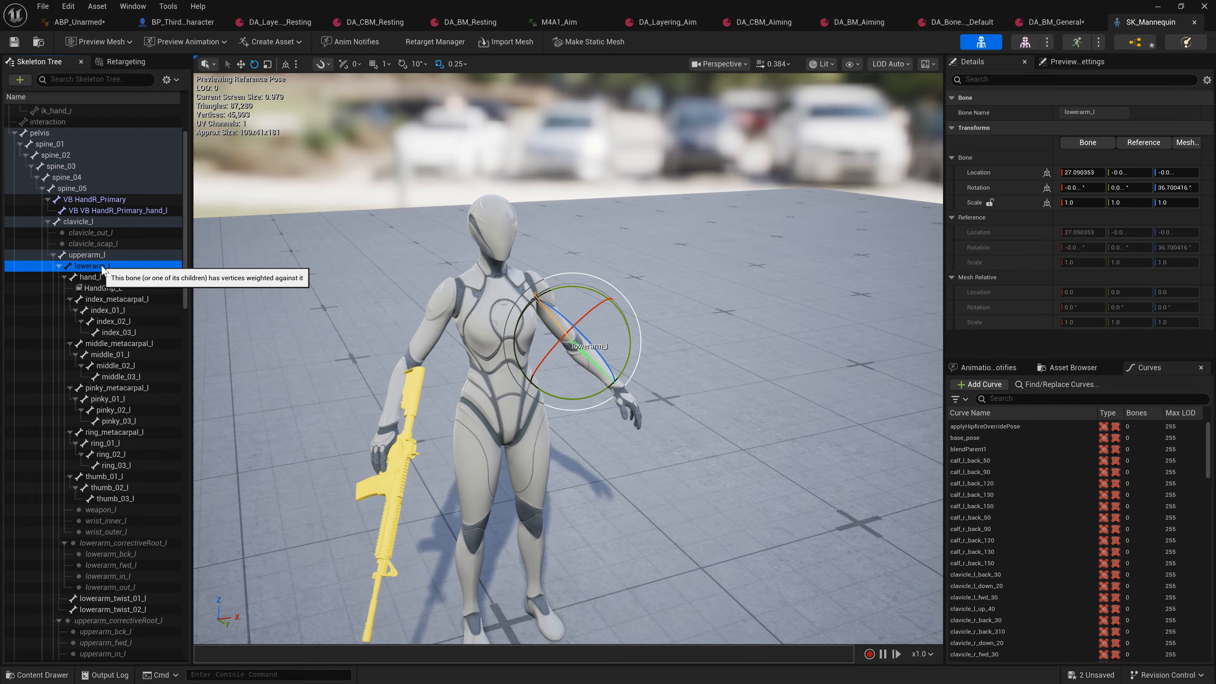
{"action": "left_click", "coordinate": [89, 277]}
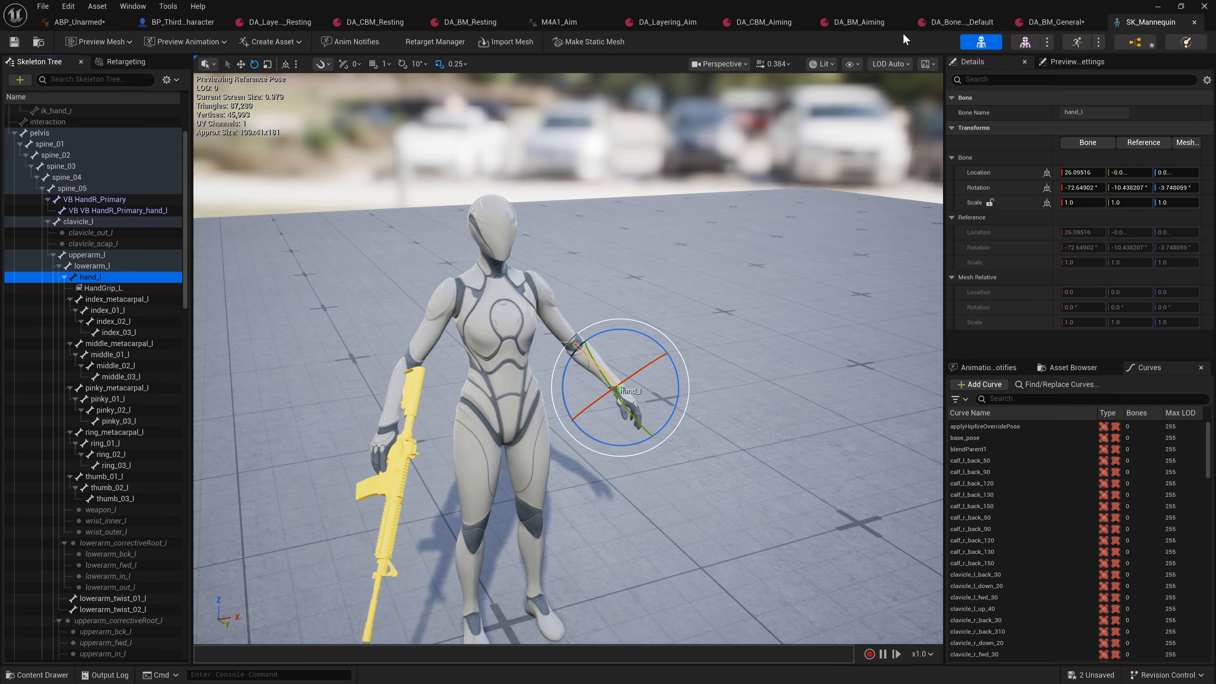
Examine the M4A1_Aim pose from the side, focusing on both arms and the rifle.
{"action": "left_click", "coordinate": [569, 22]}
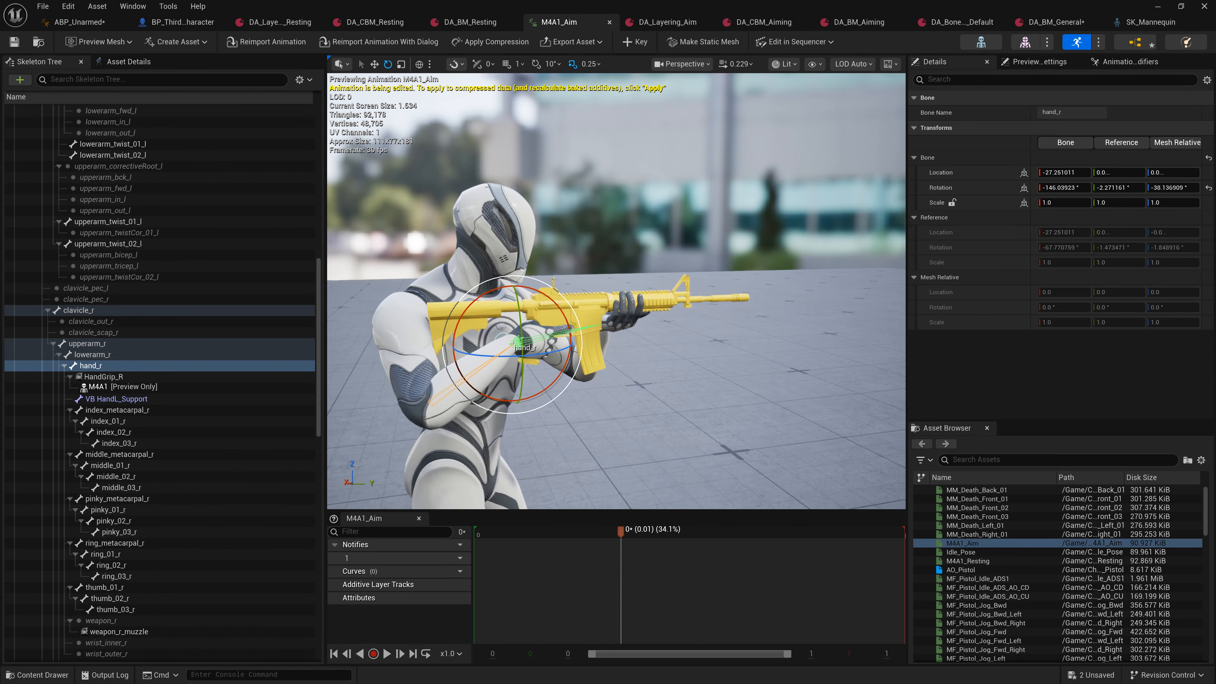
{"action": "mouse_move", "coordinate": [615, 330]}
{"action": "right_mouse_down"}
{"action": "mouse_move", "coordinate": [565, 316]}
{"action": "mouse_move", "coordinate": [620, 332]}
{"action": "mouse_move", "coordinate": [573, 330]}
{"action": "mouse_move", "coordinate": [598, 328]}
{"action": "right_mouse_up"}
{"action": "key", "text": "w"}
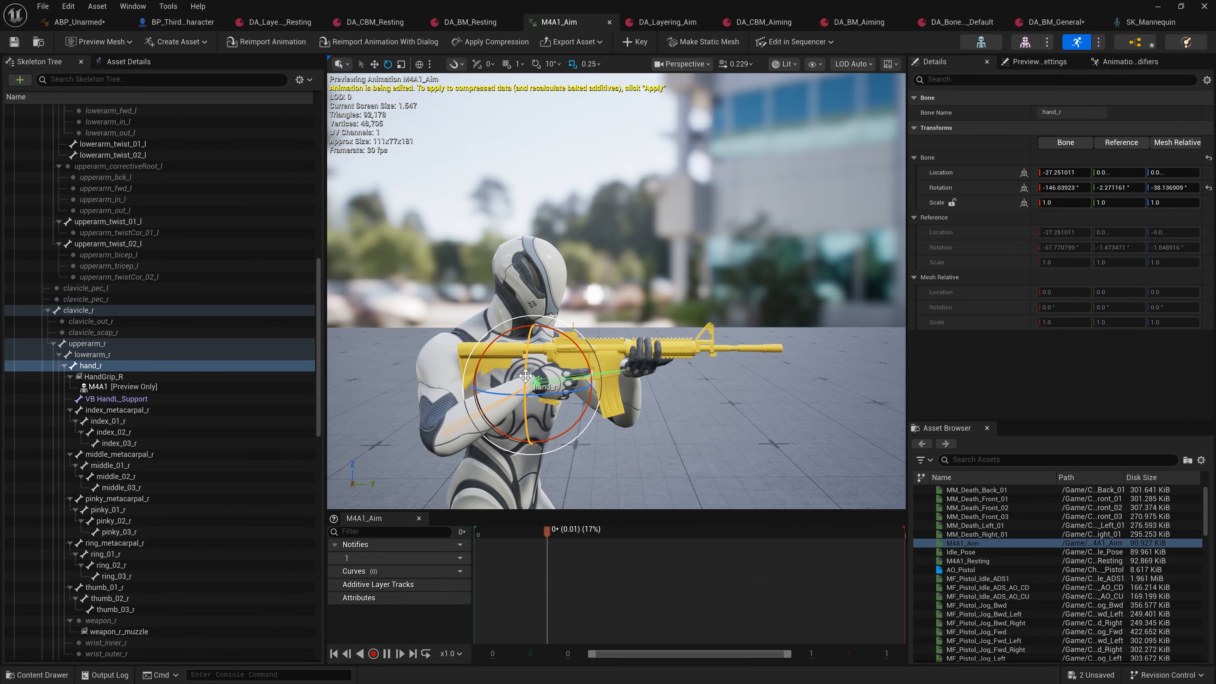
{"action": "key", "text": "space"}
{"action": "key", "text": "a"}
{"action": "right_click_drag", "start_coordinate": [624, 383], "coordinate": [637, 387]}
{"action": "key", "text": "d"}
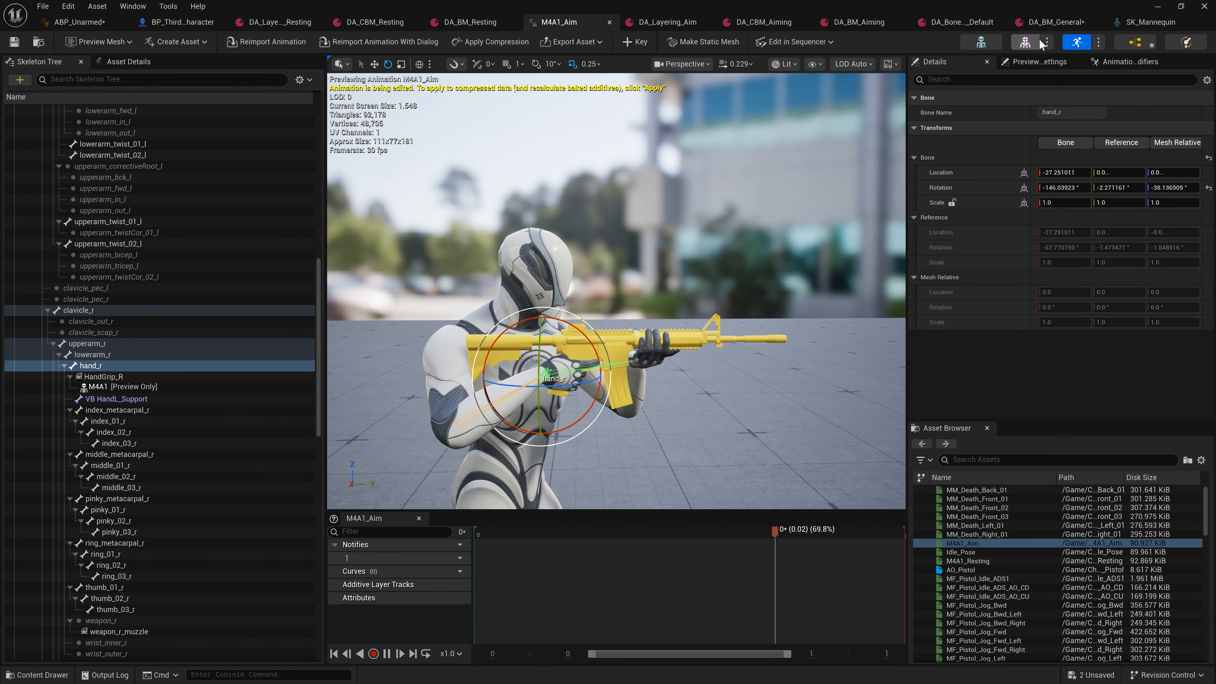
Add a third body part named ArmR to DA_BM_General with a branch filter for bone clavicle_r and blend depth 3.
{"action": "left_click", "coordinate": [1056, 22]}
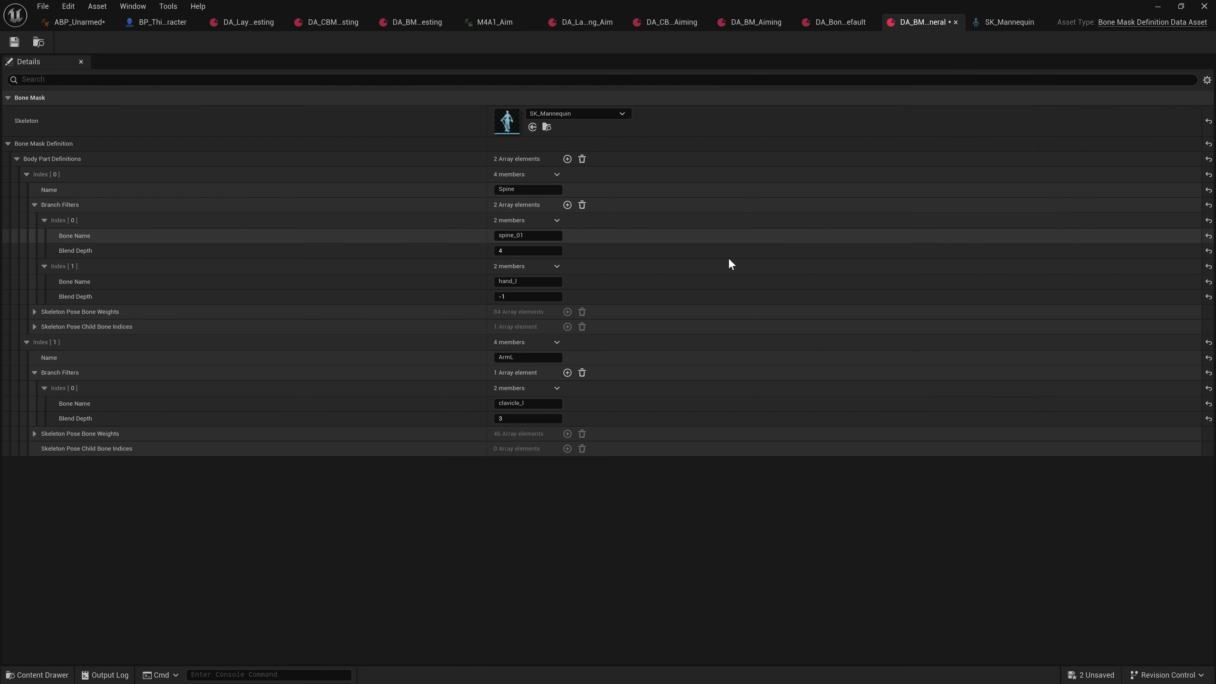
{"action": "left_click", "coordinate": [567, 158]}
{"action": "left_click", "coordinate": [528, 479]}
{"action": "type", "text": "ArmR"}
{"action": "left_click", "coordinate": [567, 494]}
{"action": "left_click", "coordinate": [528, 526]}
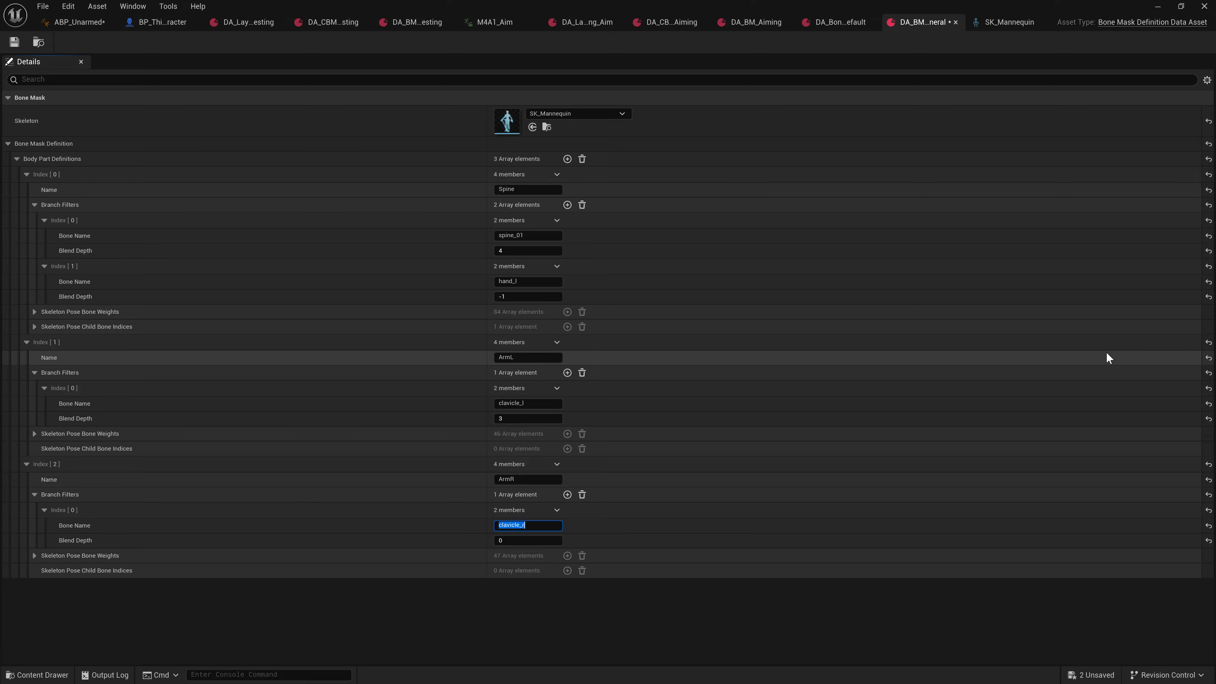
{"action": "key", "text": "Return"}
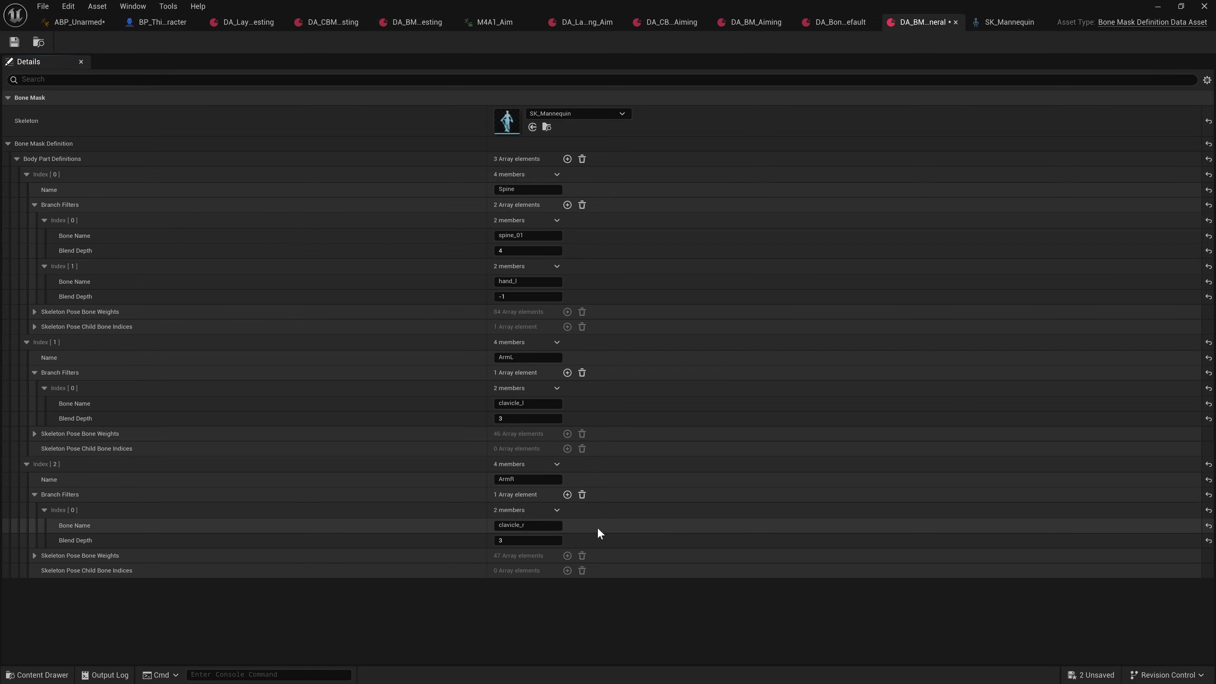
Add a fourth body part named VB_Primary to DA_BM_General with a branch filter for VB HandR_Primary, copying the bone name from the default mask.
{"action": "left_click", "coordinate": [567, 158]}
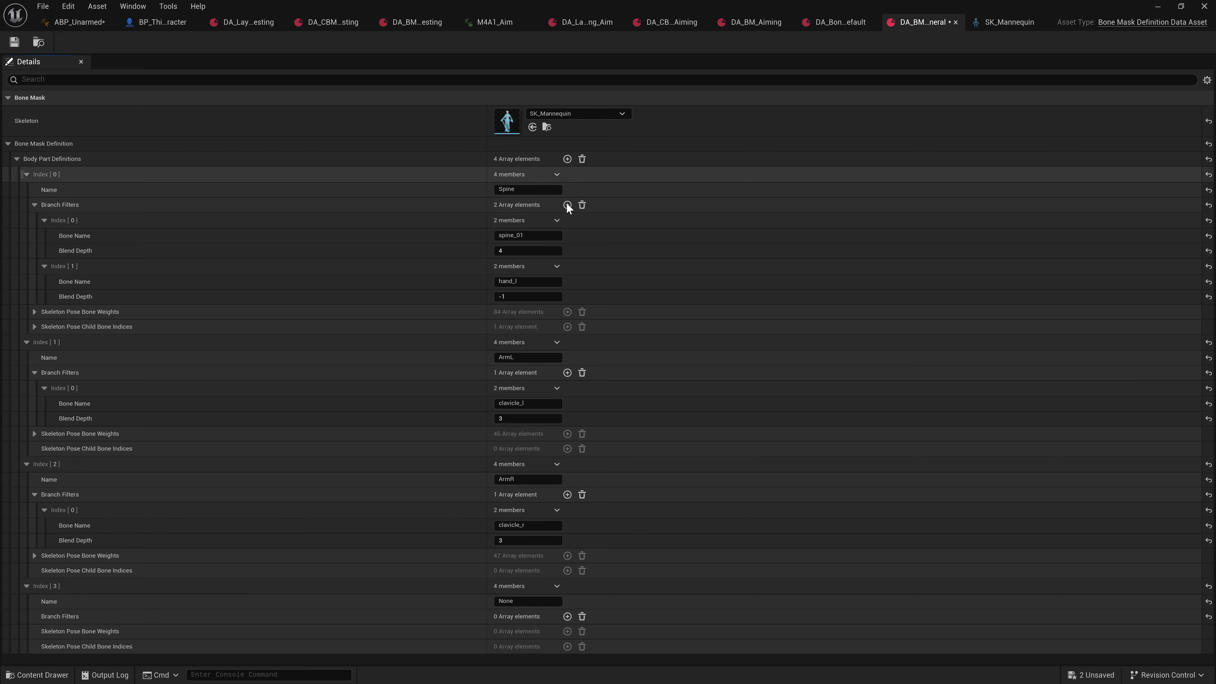
{"action": "left_click", "coordinate": [529, 601]}
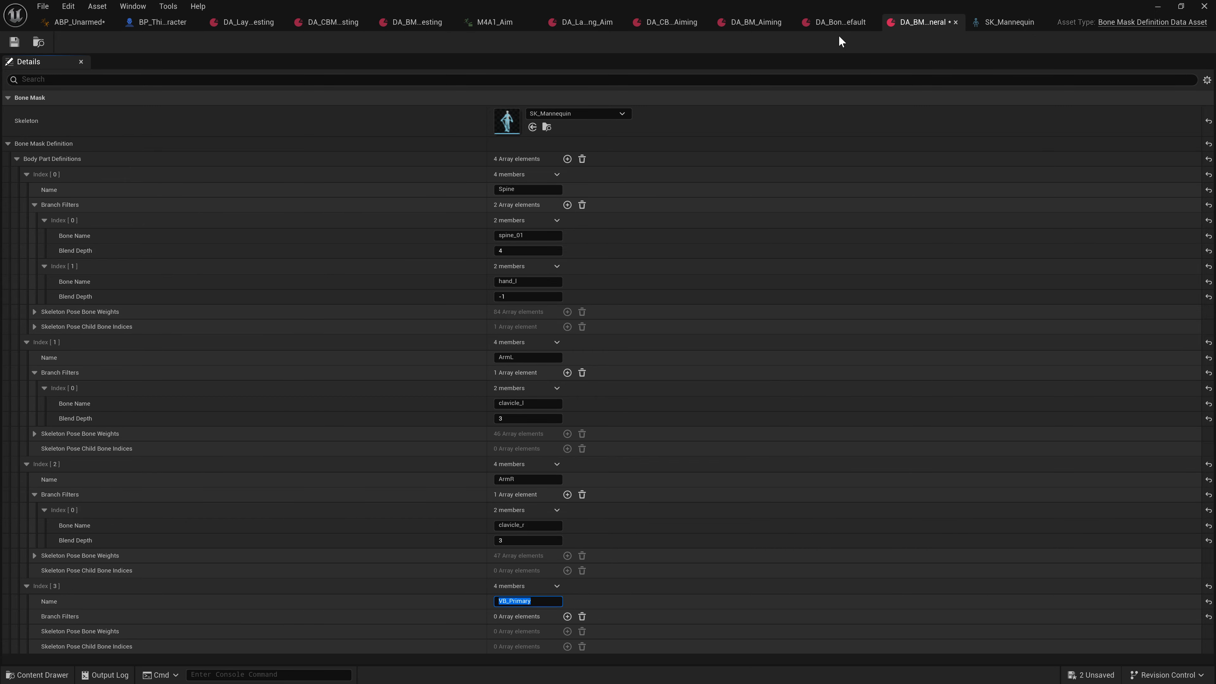
{"action": "left_click", "coordinate": [836, 22]}
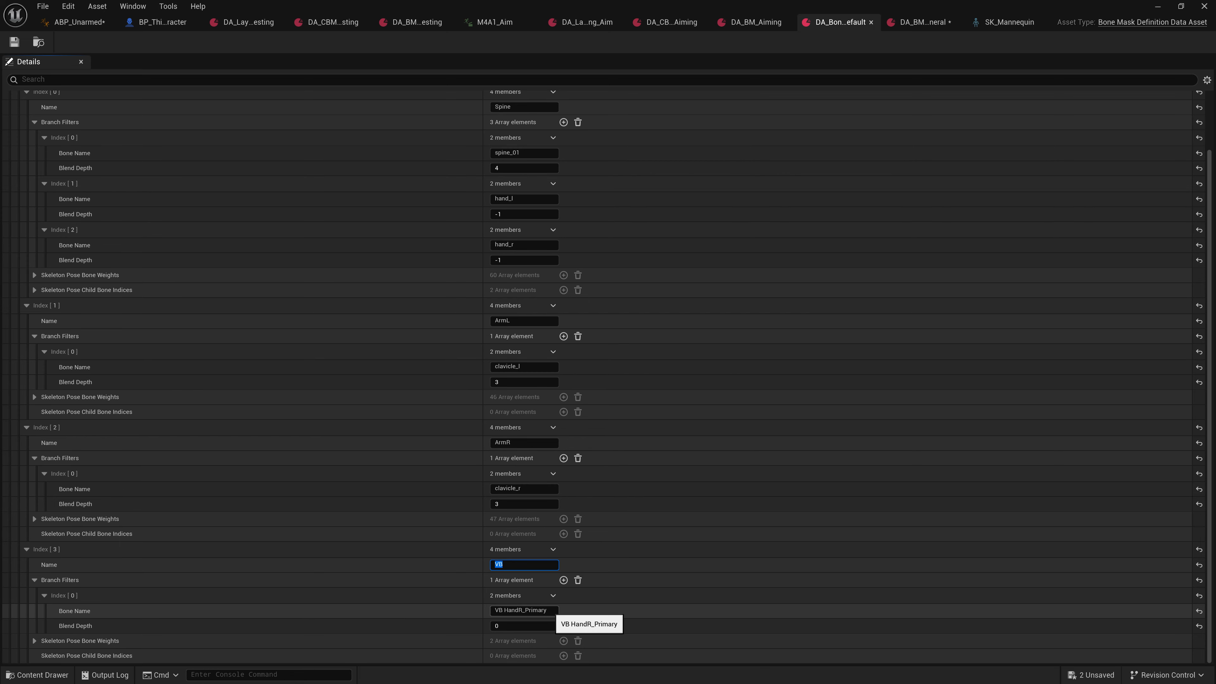
{"action": "left_click", "coordinate": [521, 610]}
{"action": "key", "text": "ctrl+c"}
{"action": "left_click", "coordinate": [921, 22]}
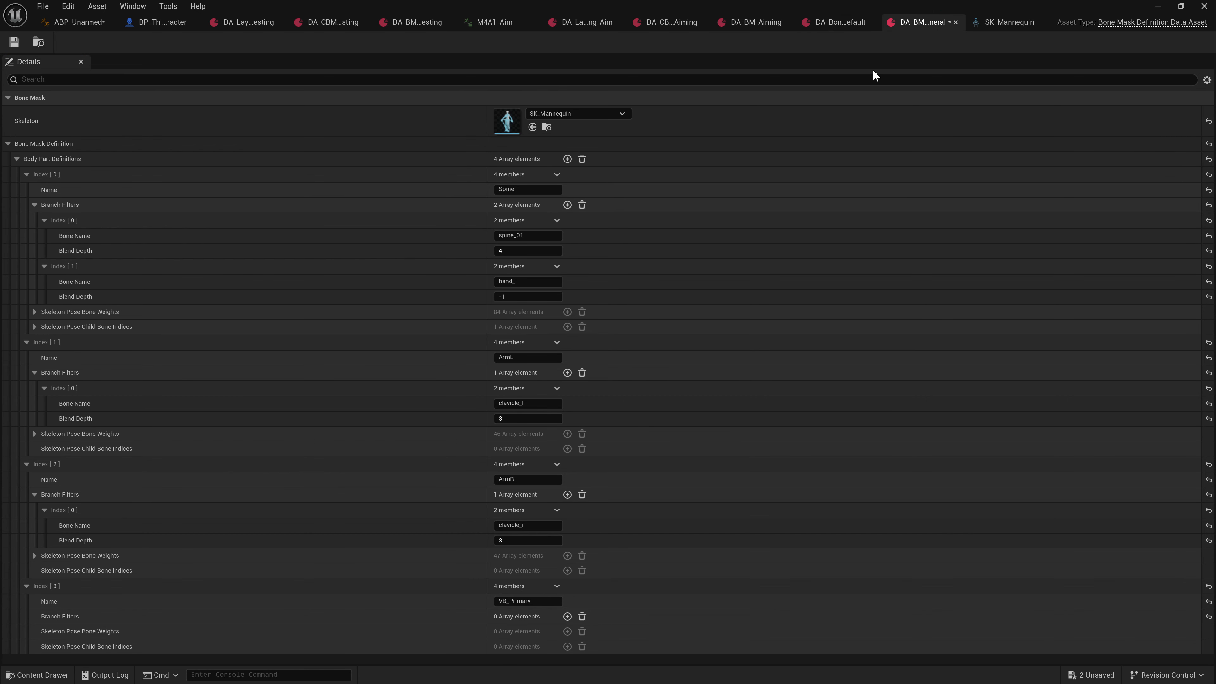
{"action": "left_click", "coordinate": [567, 617]}
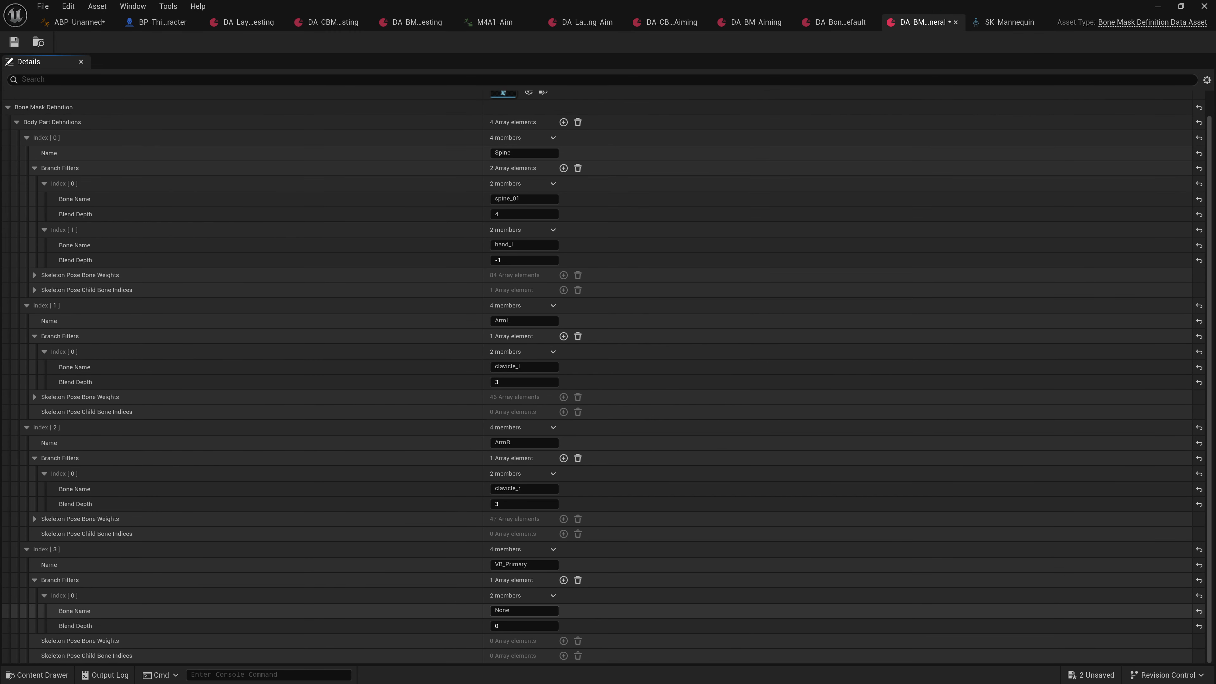
{"action": "key", "text": "ctrl+v"}
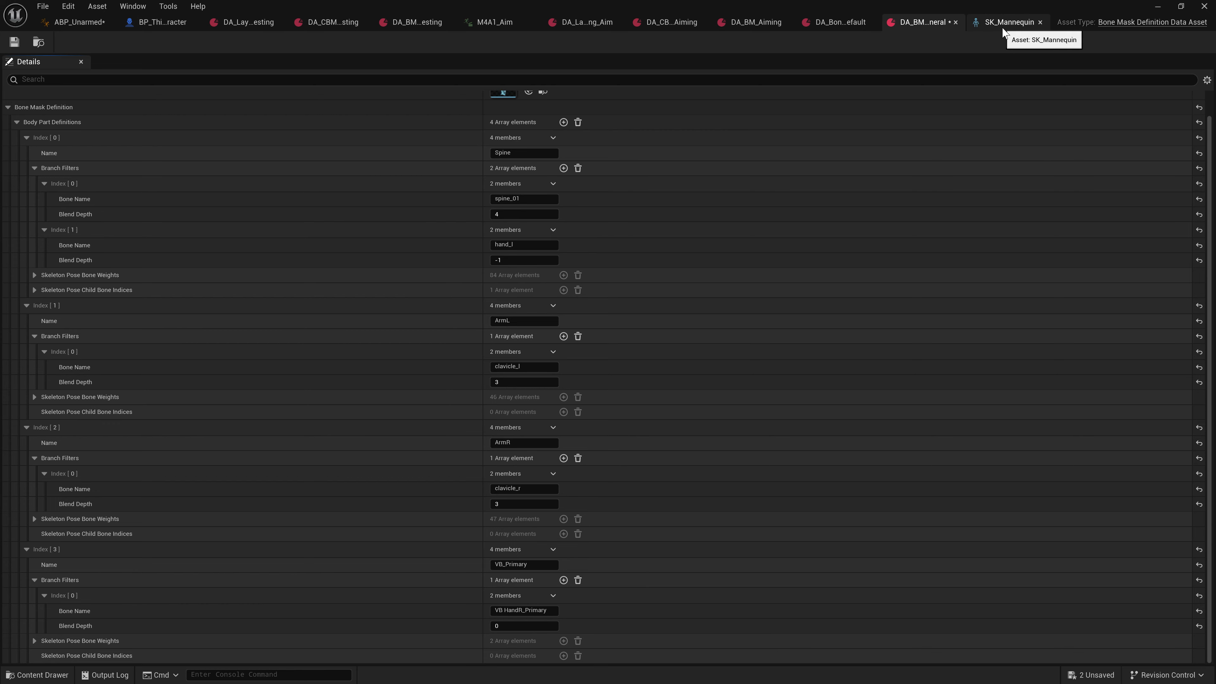
Delete the virtual bone VB VB HandR_Primary_hand_l under VB HandR_Primary in the SK_Mannequin skeleton.
{"action": "left_click", "coordinate": [1005, 23]}
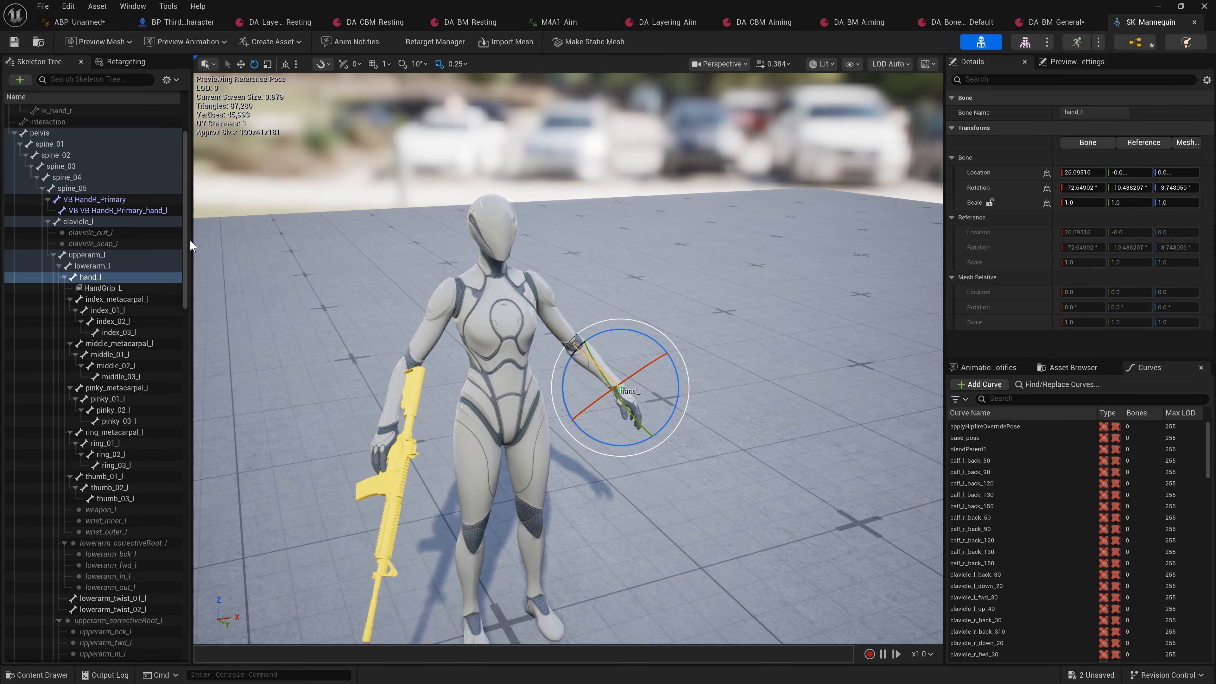
{"action": "left_click_drag", "start_coordinate": [192, 239], "coordinate": [307, 239]}
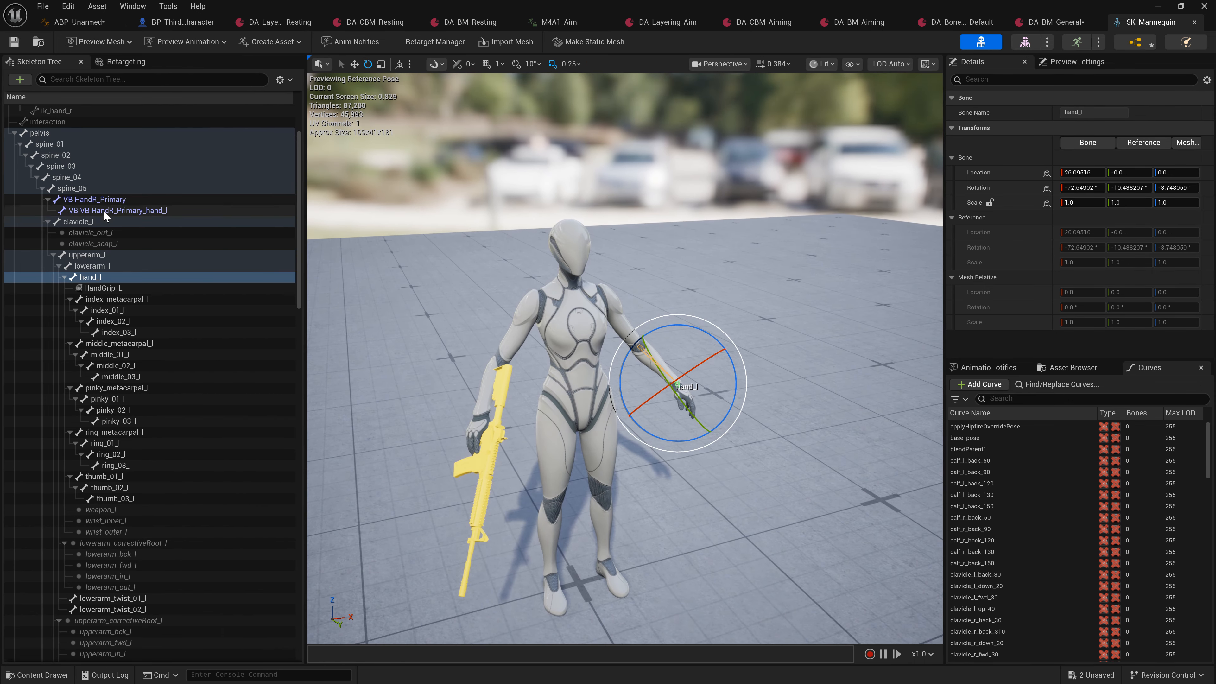
{"action": "left_click", "coordinate": [96, 210]}
{"action": "key", "text": "Delete"}
Examine how spine_05, its virtual bone VB HandR_Primary and clavicle_l relate in the skeleton hierarchy and preview.
{"action": "left_click", "coordinate": [71, 188]}
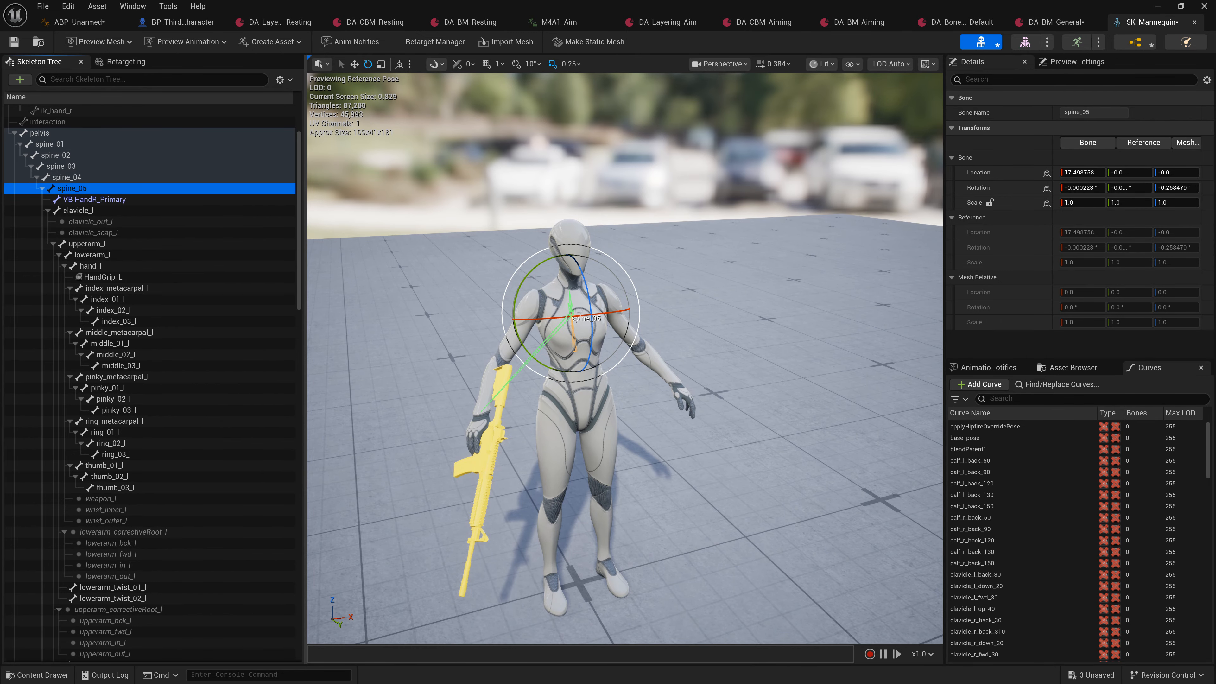
{"action": "key", "text": "d"}
{"action": "right_click_drag", "start_coordinate": [479, 448], "coordinate": [416, 448]}
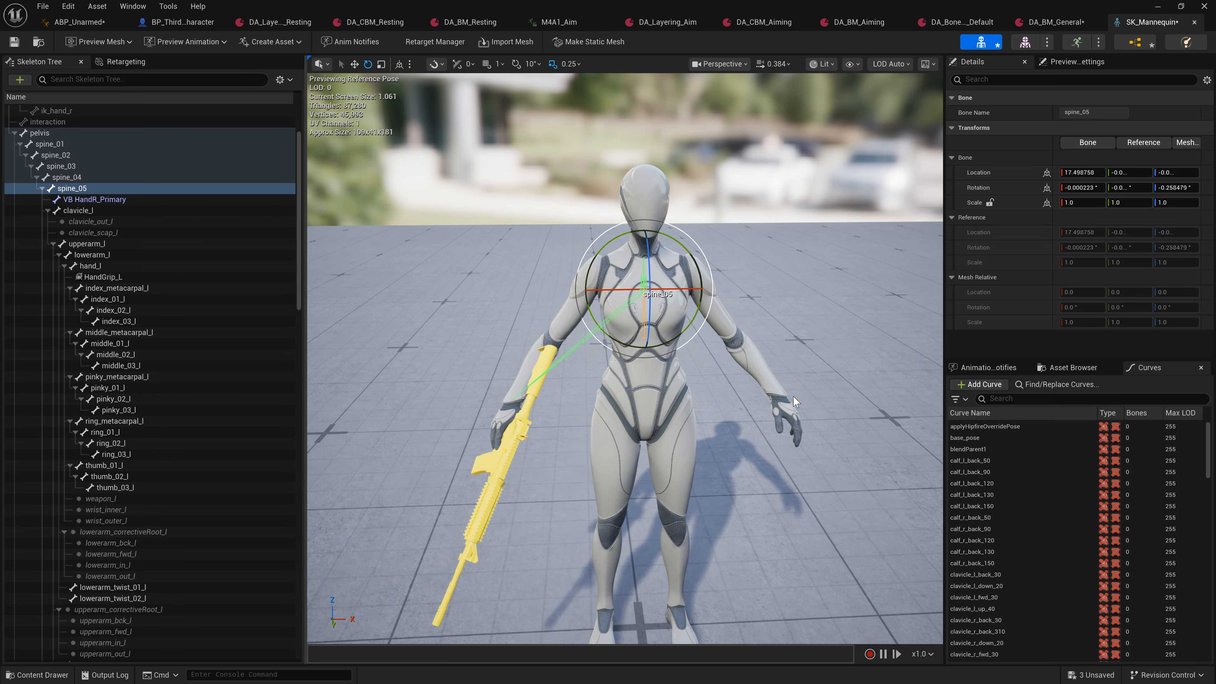
{"action": "right_click", "coordinate": [90, 193]}
{"action": "mouse_move", "coordinate": [163, 288]}
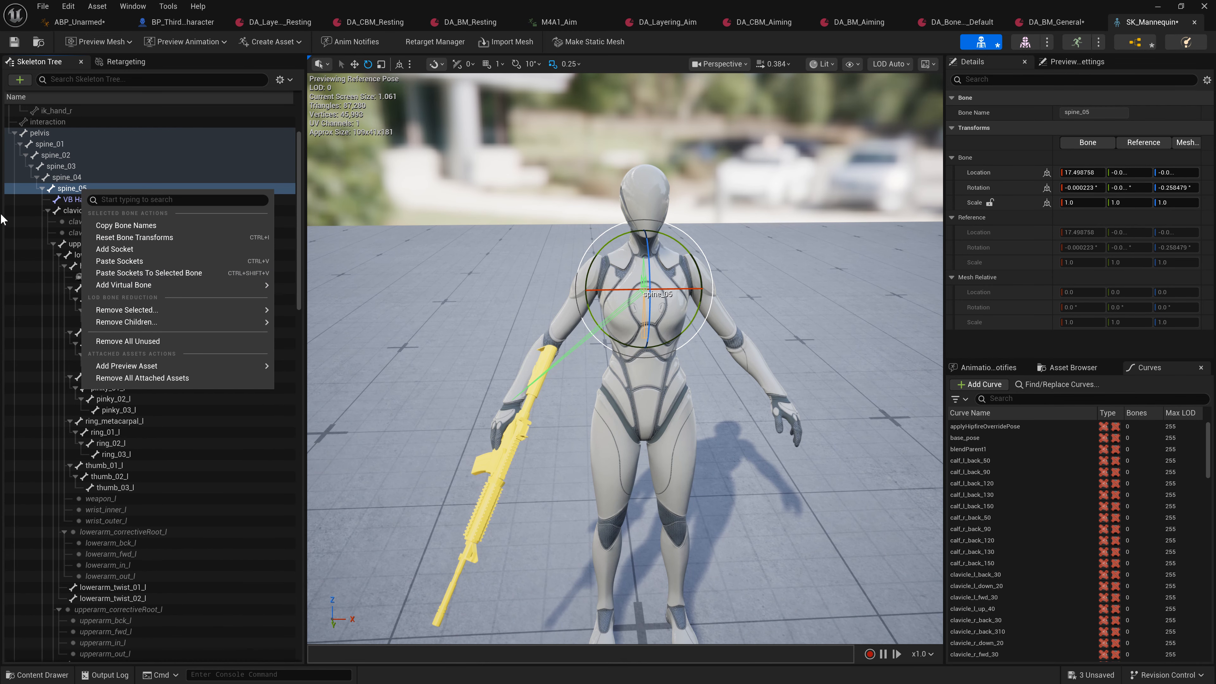
{"action": "left_click", "coordinate": [65, 201]}
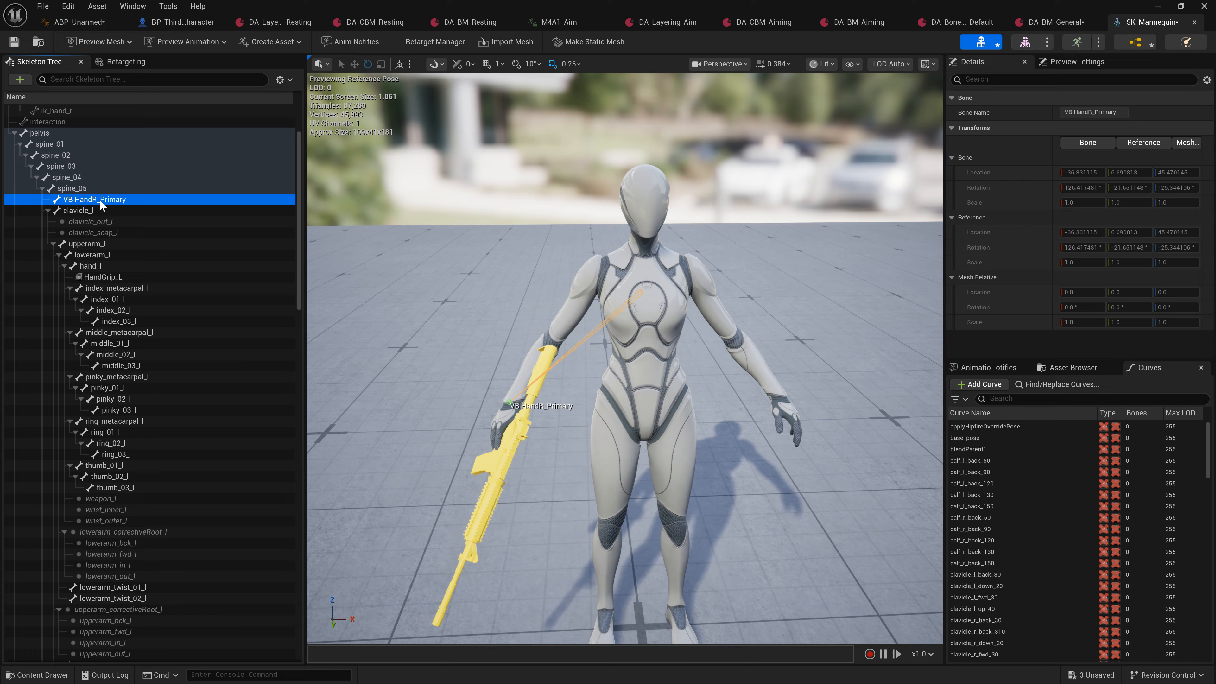
{"action": "left_click", "coordinate": [70, 188]}
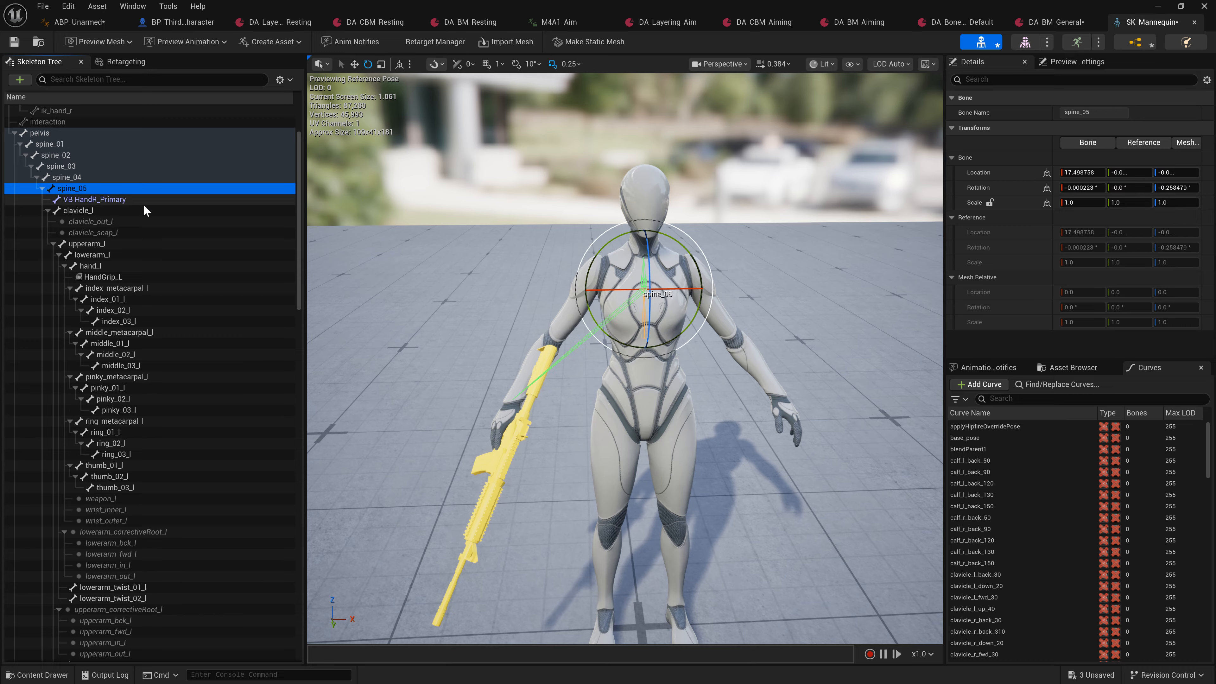
{"action": "right_click", "coordinate": [70, 191]}
{"action": "mouse_move", "coordinate": [192, 285]}
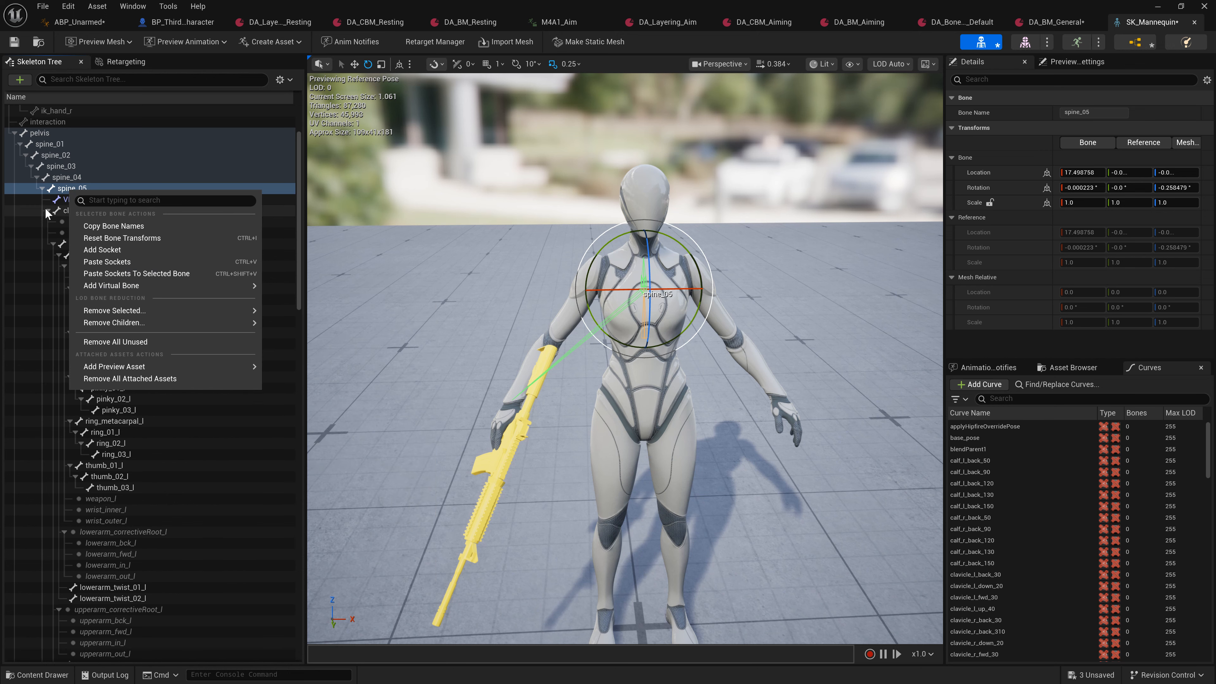
{"action": "left_click", "coordinate": [61, 192]}
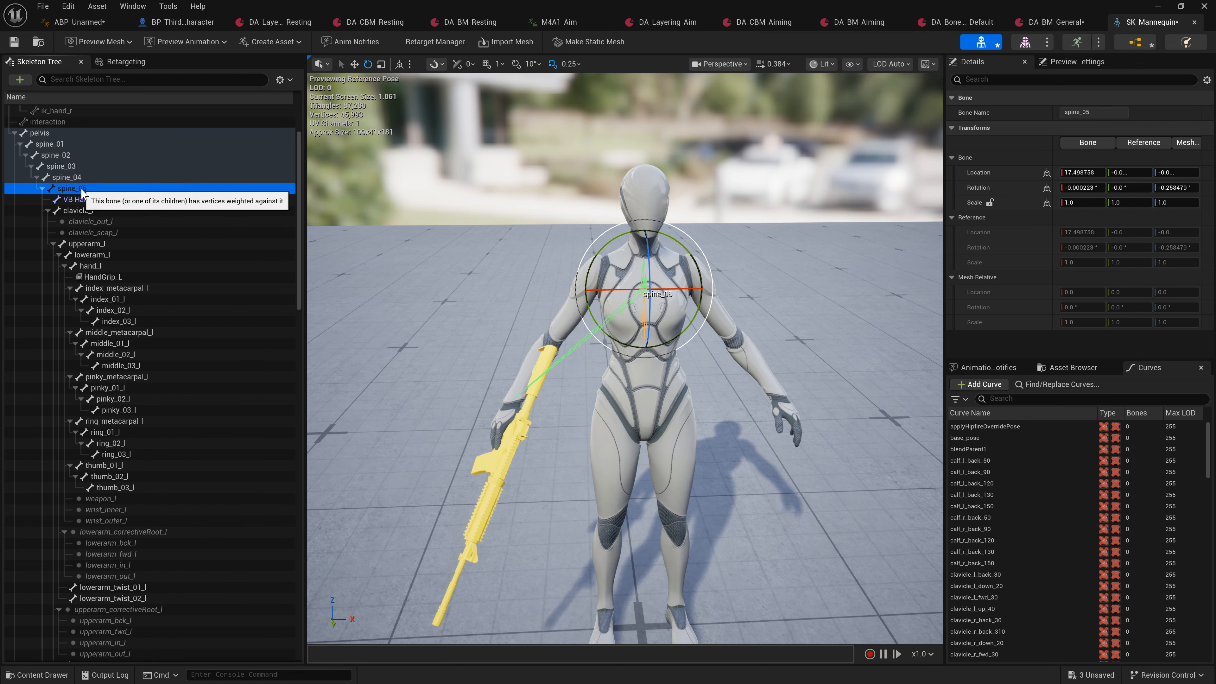
{"action": "left_click", "coordinate": [126, 210]}
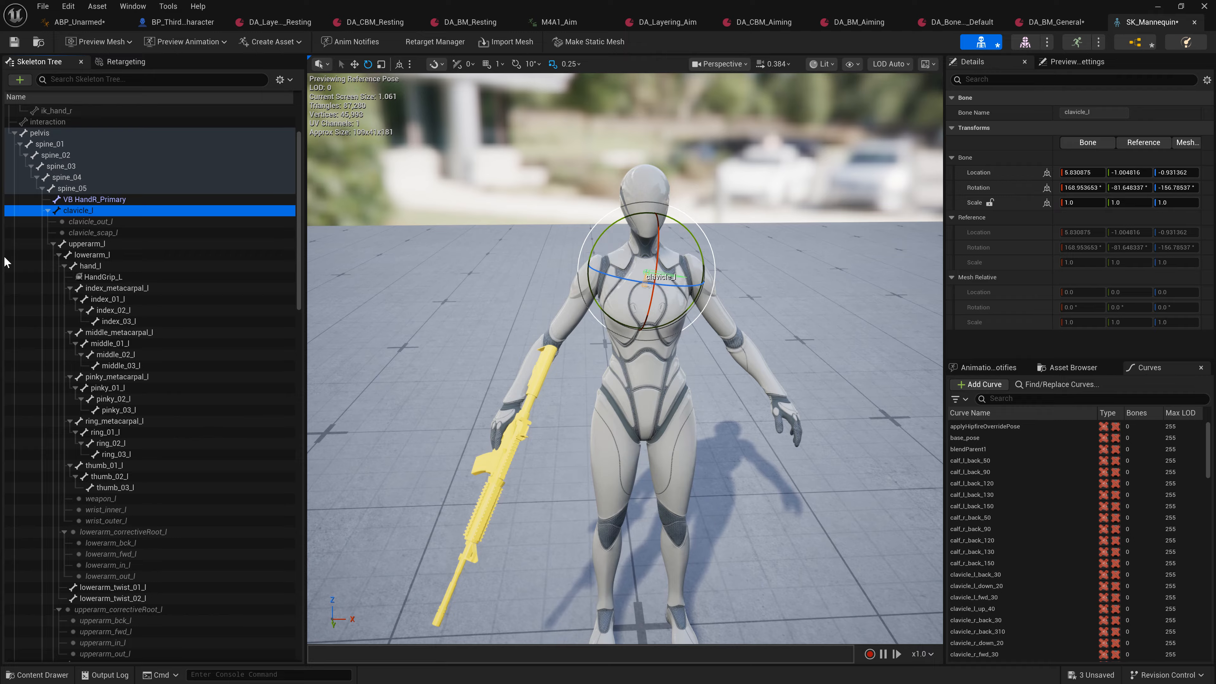
{"action": "left_click", "coordinate": [86, 190]}
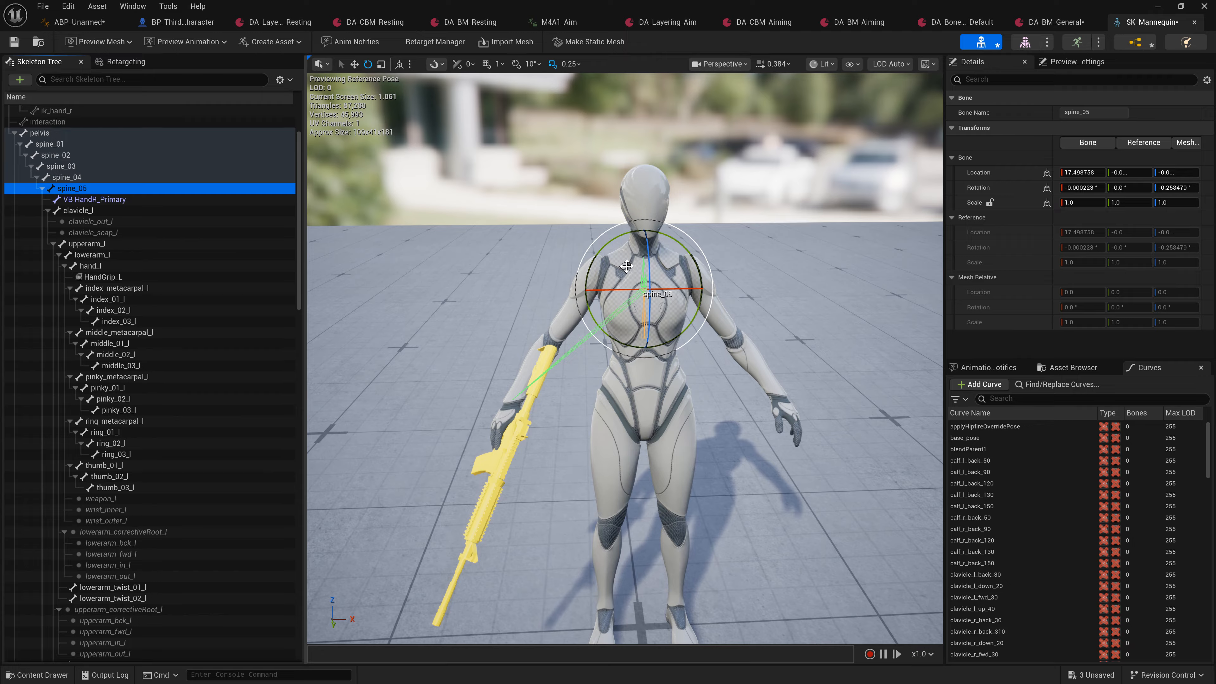
{"action": "left_click", "coordinate": [88, 212]}
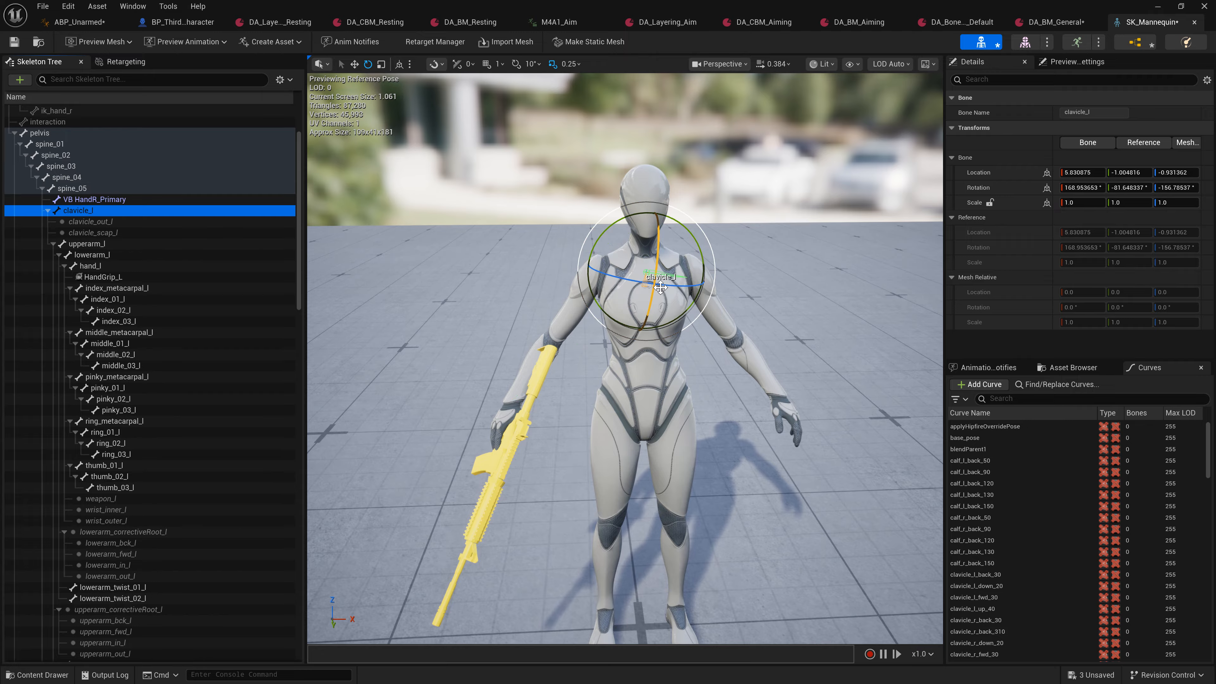
Add a virtual bone to spine_05 with hand_l as the target bone.
{"action": "left_click", "coordinate": [71, 191]}
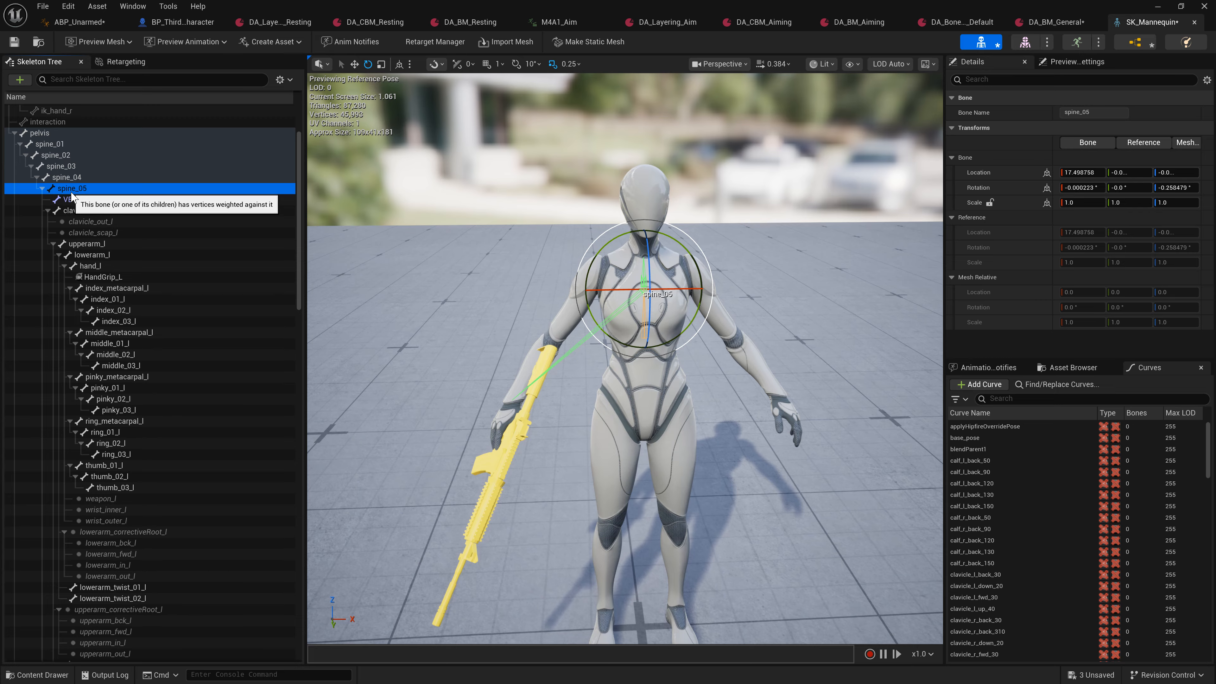
{"action": "right_click", "coordinate": [72, 193]}
{"action": "mouse_move", "coordinate": [133, 290]}
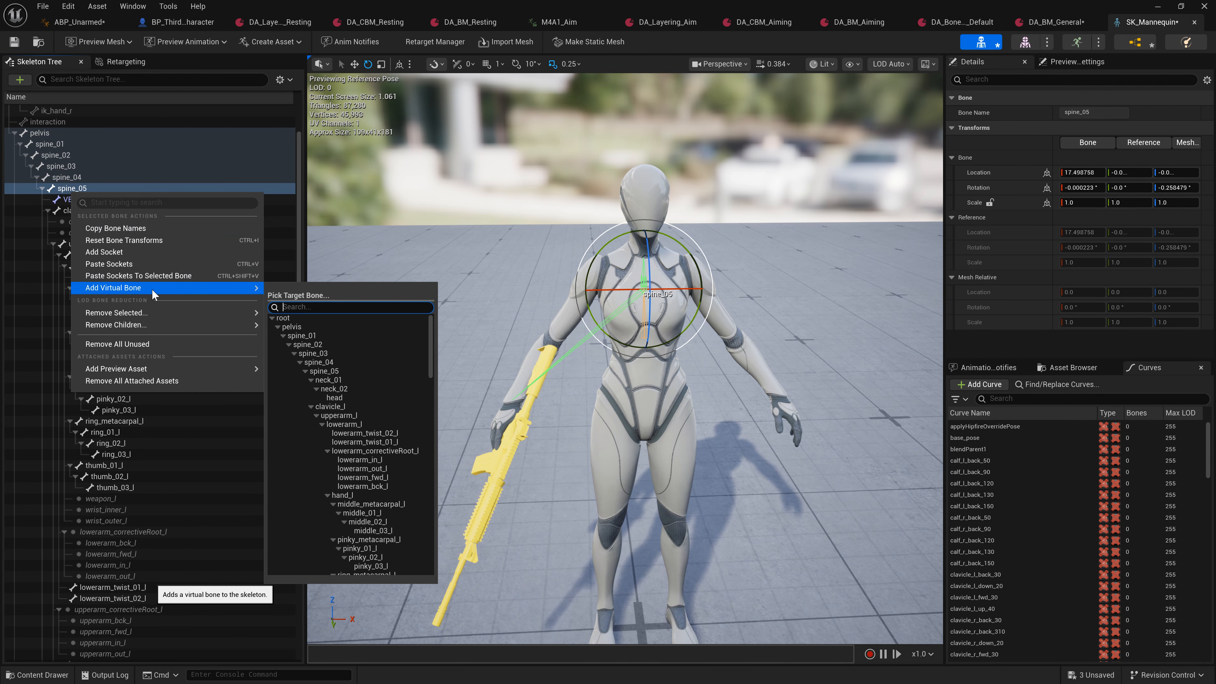
{"action": "scroll", "coordinate": [412, 393], "scroll_direction": "down", "scroll_amount": 5}
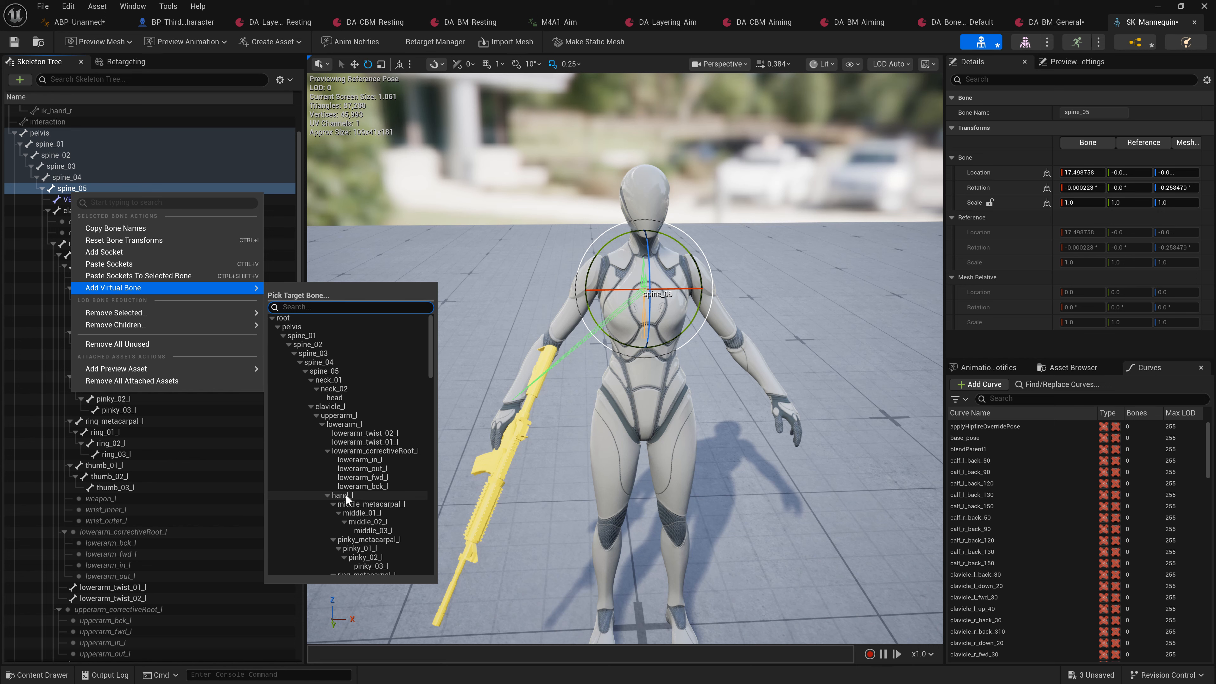
{"action": "left_click", "coordinate": [345, 496]}
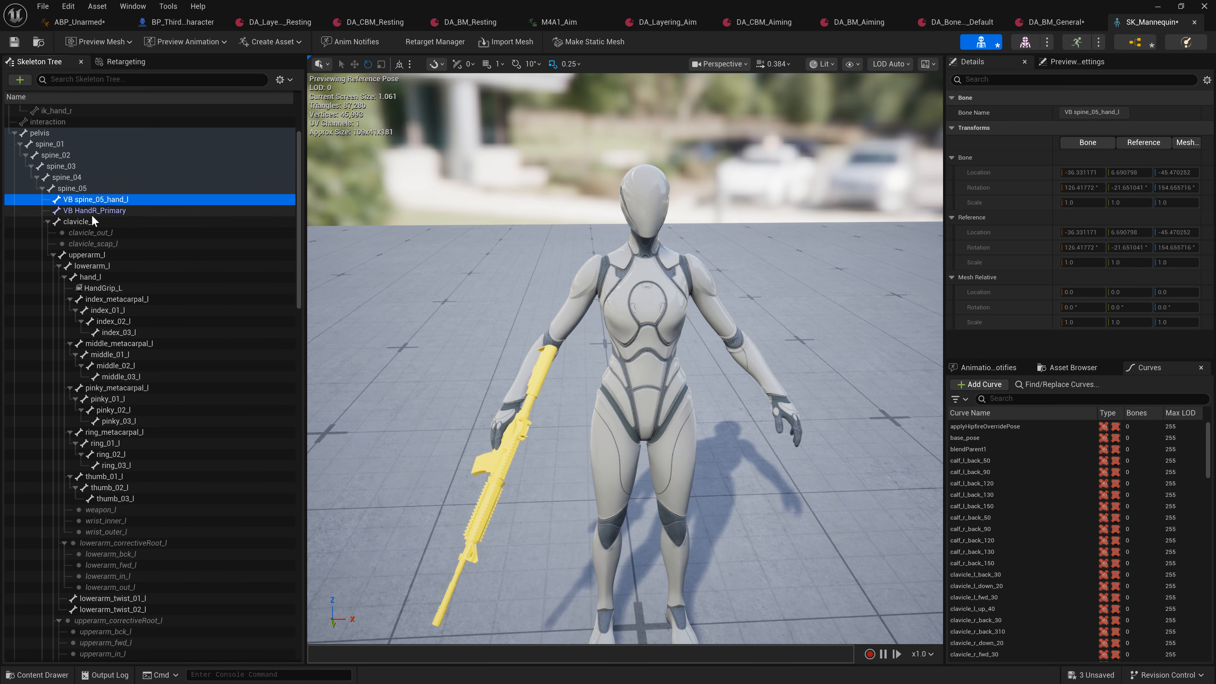
Inspect the new virtual bone from spine_05 to the left hand on the mannequin from several angles.
{"action": "left_click", "coordinate": [84, 188]}
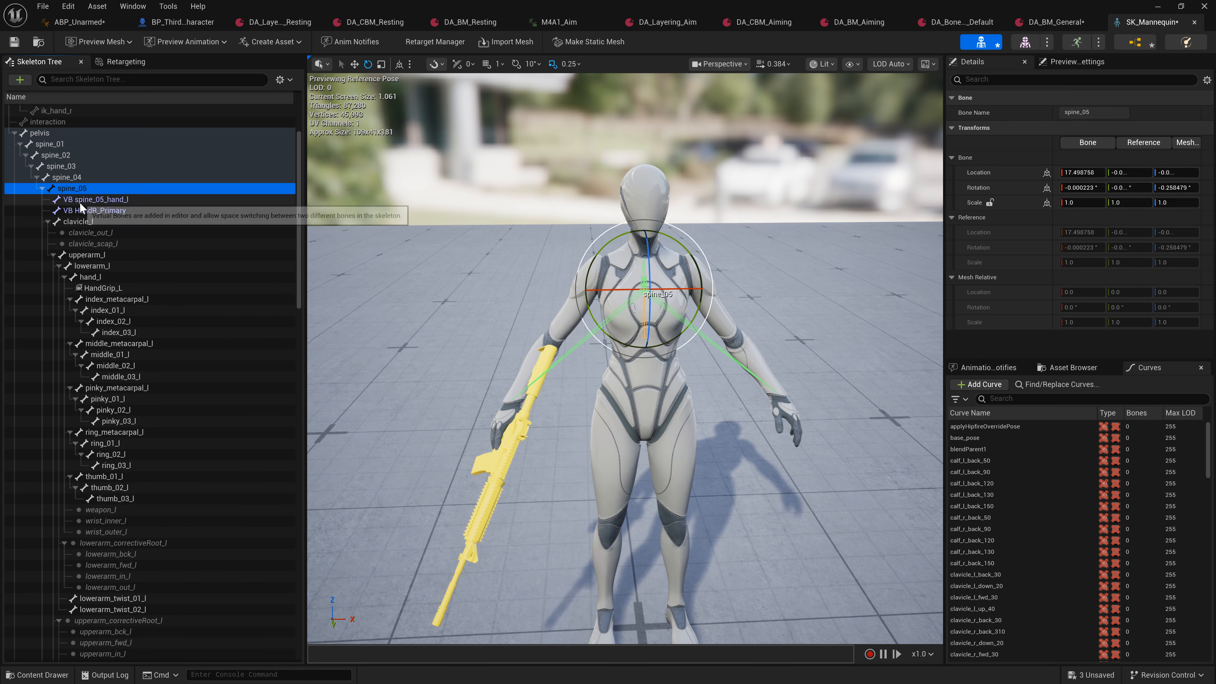
{"action": "left_click", "coordinate": [91, 200]}
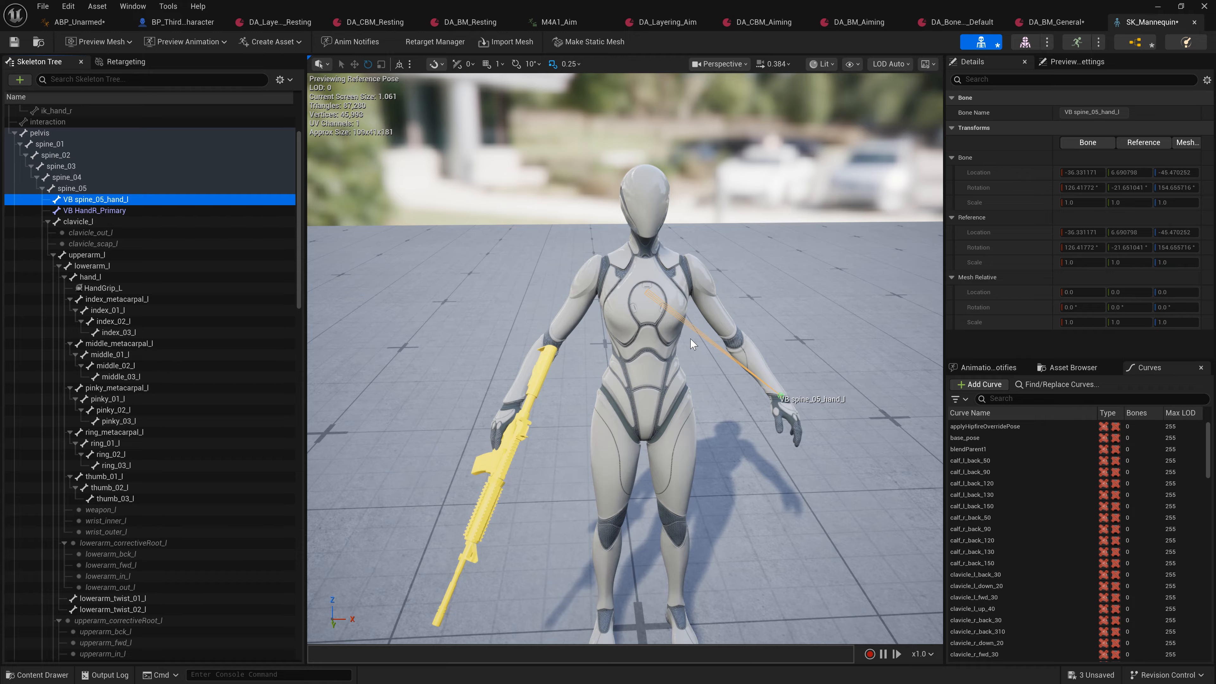
{"action": "right_click_drag", "start_coordinate": [768, 393], "coordinate": [737, 391]}
{"action": "key", "text": "d"}
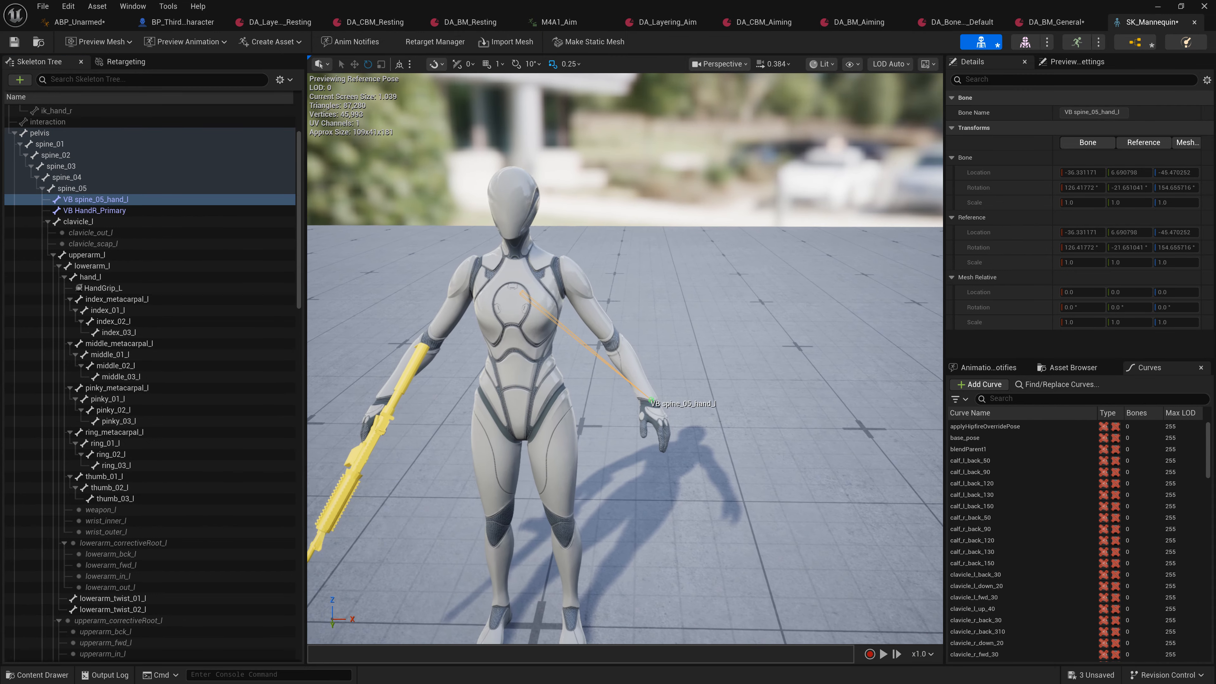
{"action": "left_click", "coordinate": [850, 67]}
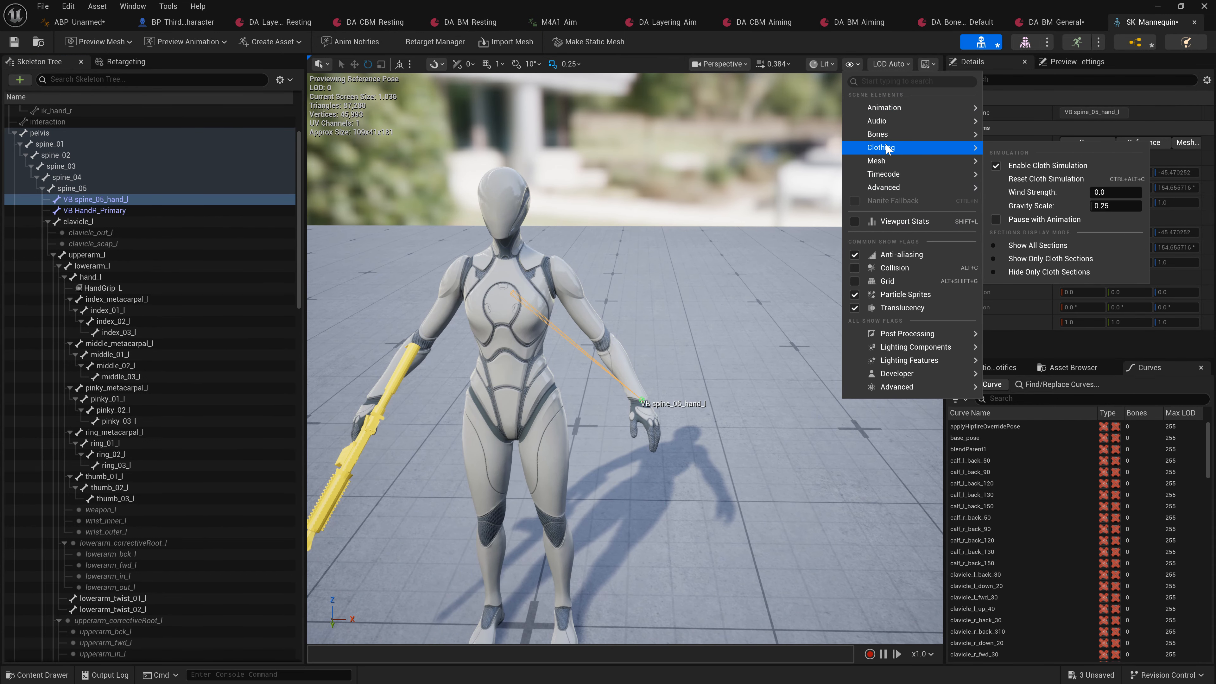
{"action": "mouse_move", "coordinate": [933, 152]}
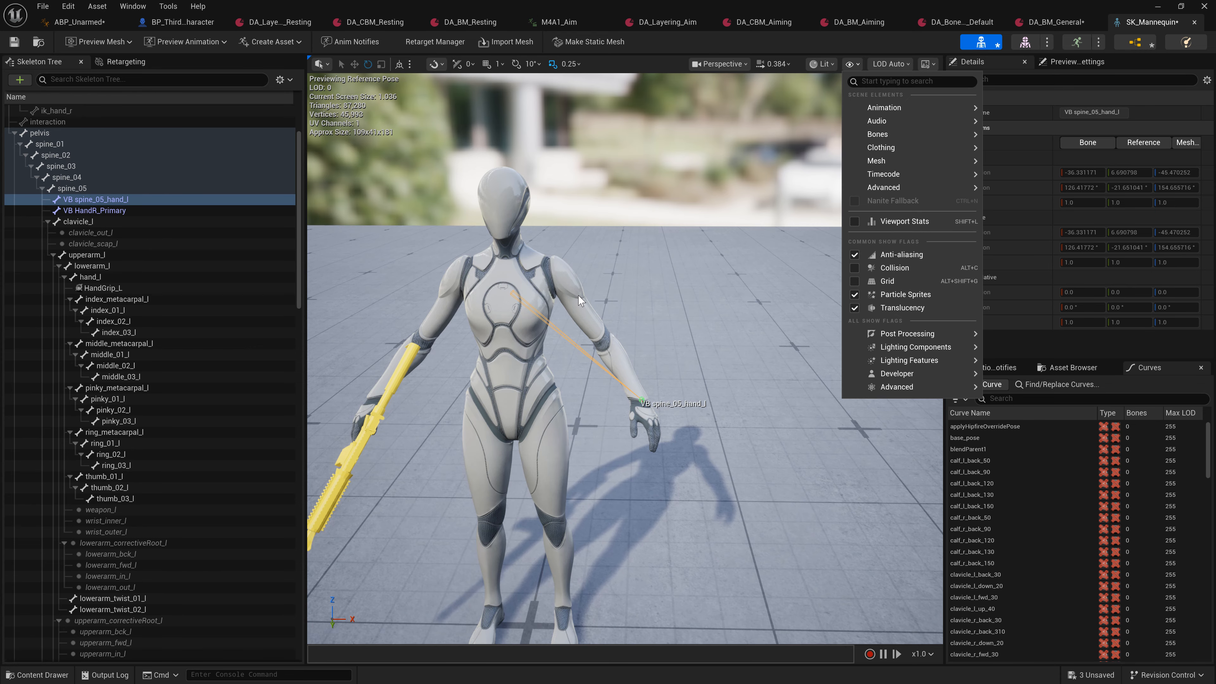
{"action": "right_click_drag", "start_coordinate": [579, 301], "coordinate": [546, 307]}
{"action": "key", "text": "w"}
{"action": "scroll", "coordinate": [578, 301], "scroll_direction": "down", "scroll_amount": 2}
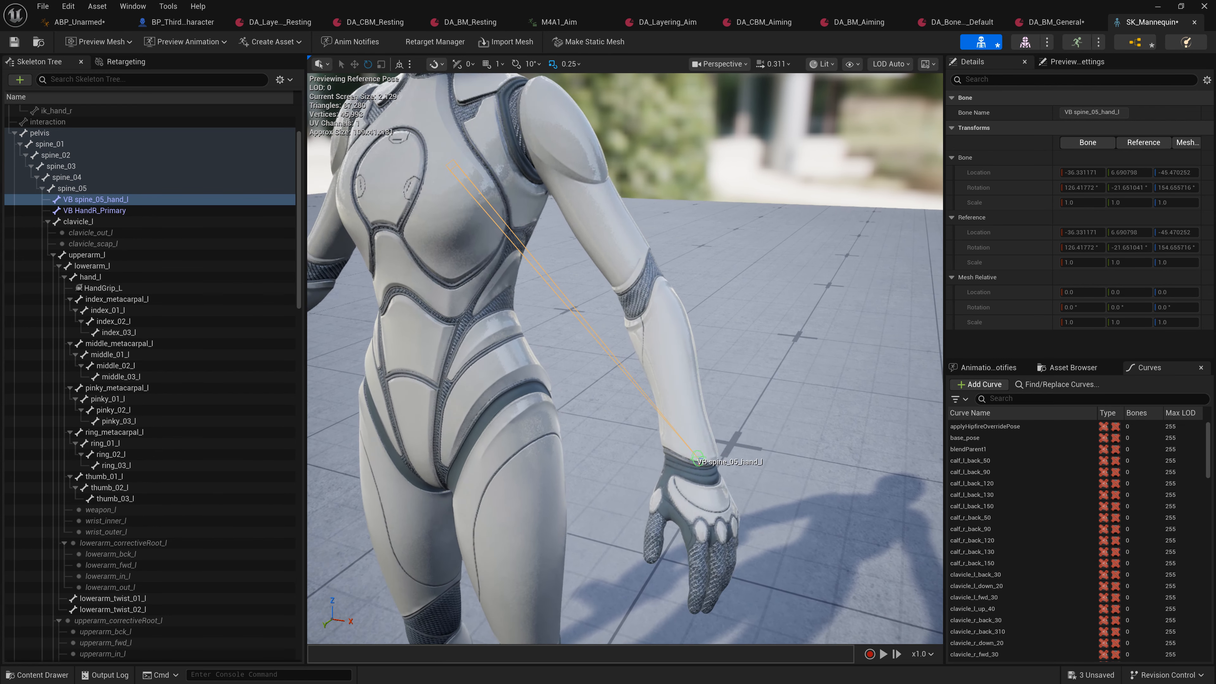
{"action": "key", "text": "d"}
{"action": "right_click_drag", "start_coordinate": [641, 423], "coordinate": [569, 431]}
{"action": "scroll", "coordinate": [641, 422], "scroll_direction": "down", "scroll_amount": 2}
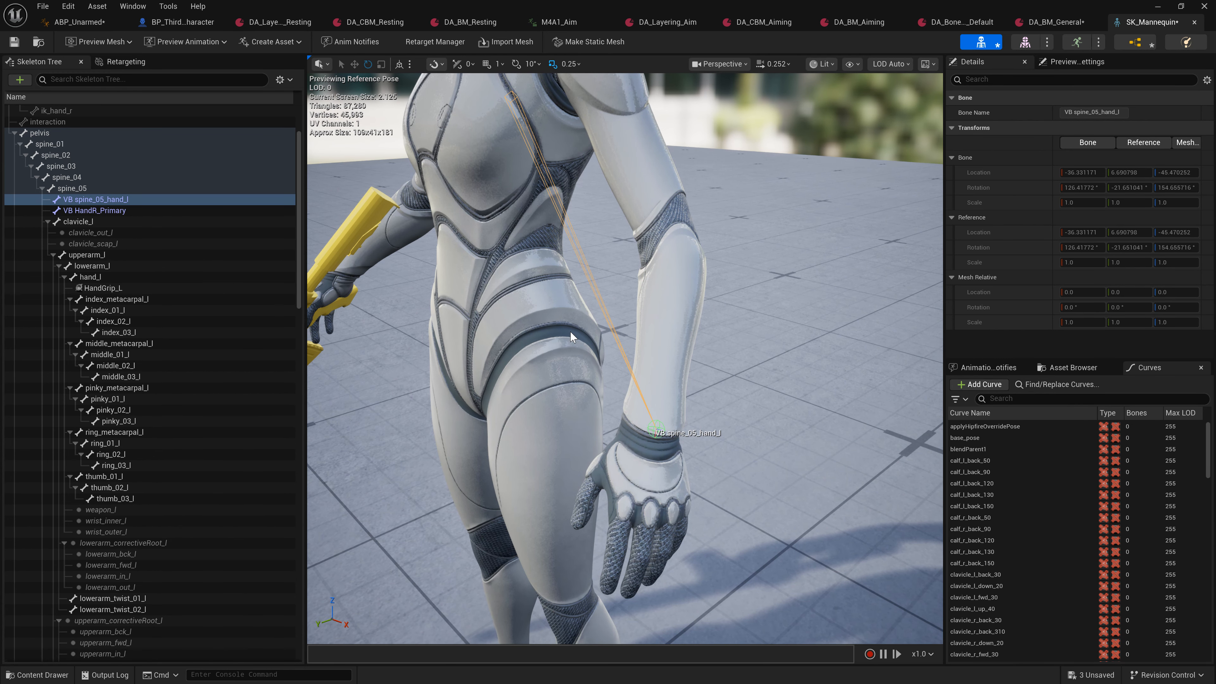
{"action": "right_click_drag", "start_coordinate": [551, 158], "coordinate": [524, 108]}
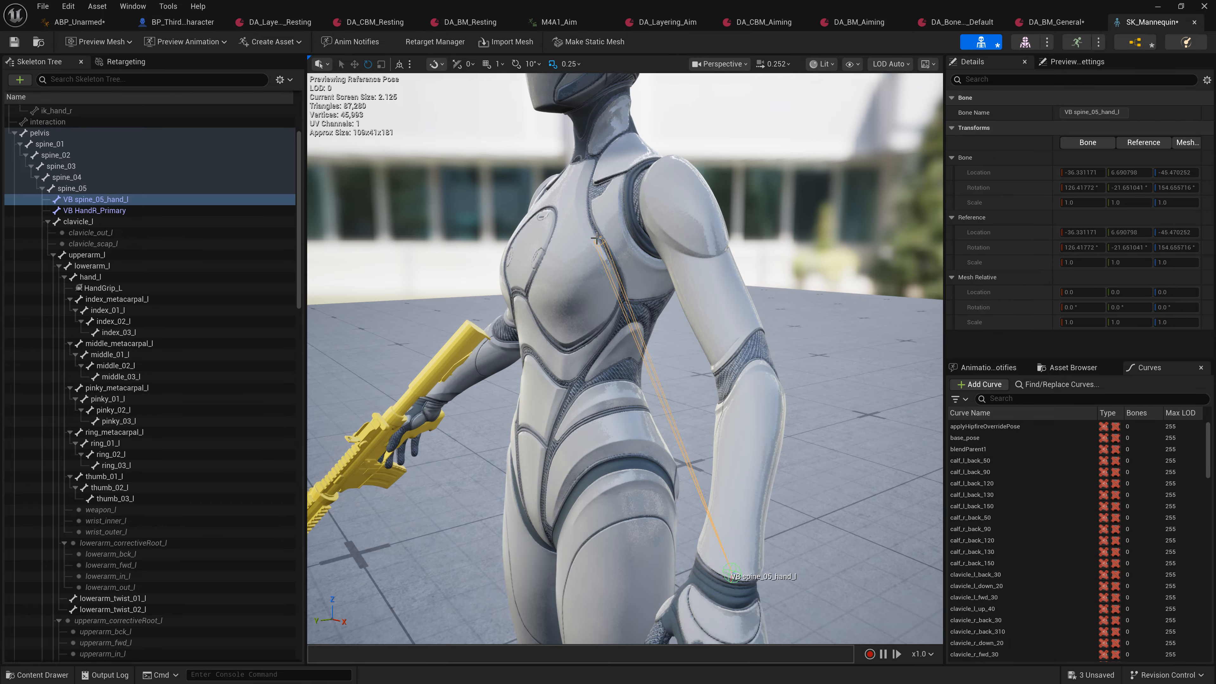
{"action": "key", "text": "a"}
{"action": "right_click_drag", "start_coordinate": [606, 561], "coordinate": [679, 551]}
{"action": "key", "text": "s"}
Rename the virtual bone between spine_05 and hand_l to HandL_Primary.
{"action": "double_click", "coordinate": [115, 200]}
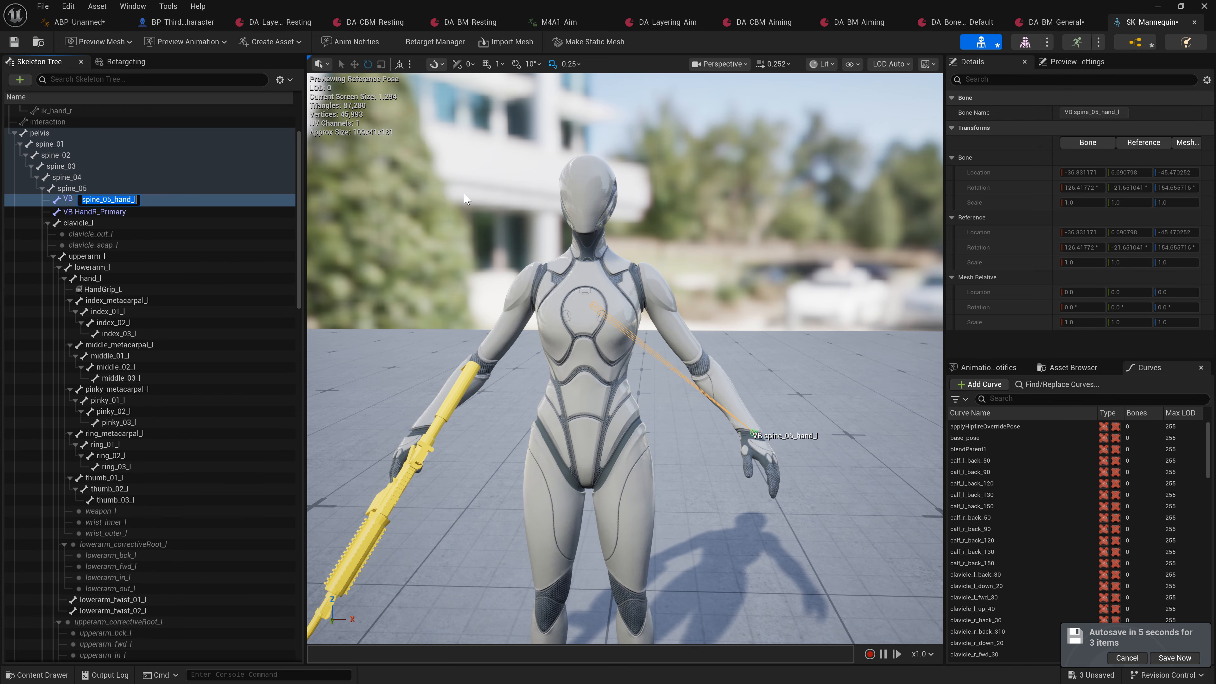
{"action": "type", "text": "HandL_R"}
{"action": "key", "text": "BackSpace"}
{"action": "type", "text": "Primary"}
{"action": "key", "text": "Return"}
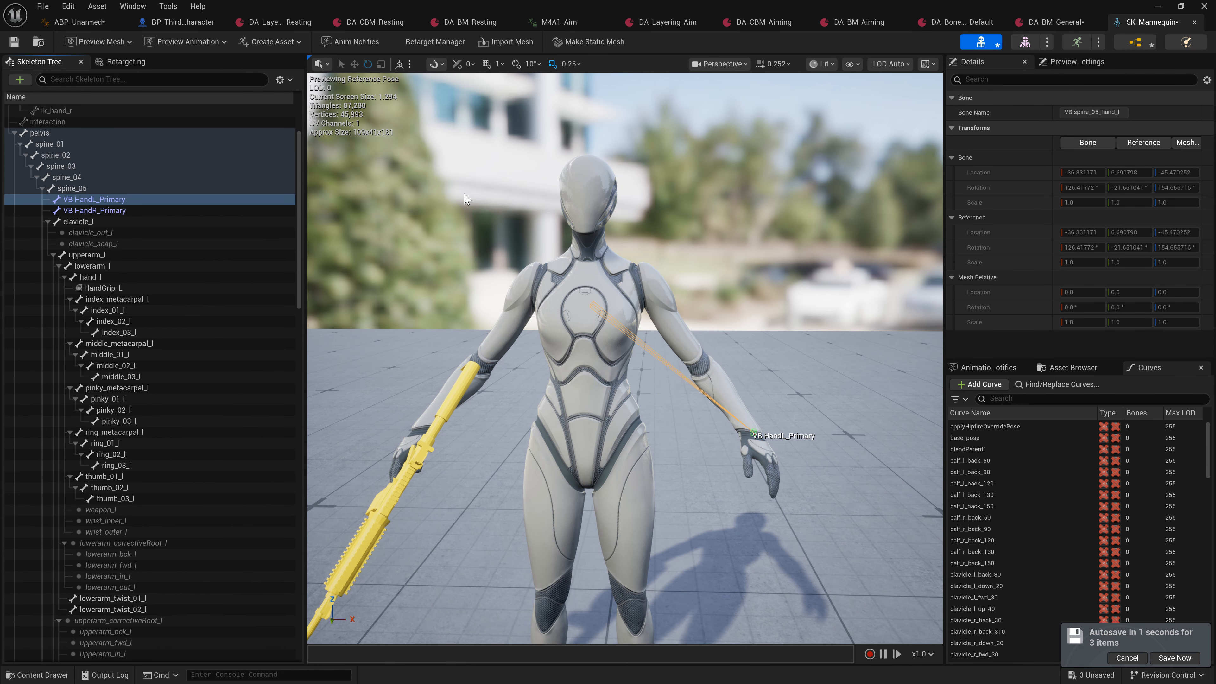
Examine hand_l and the existing virtual bone VB HandL_Support under hand_r in the skeleton hierarchy.
{"action": "right_click_drag", "start_coordinate": [427, 329], "coordinate": [443, 324]}
{"action": "key", "text": "a"}
{"action": "key", "text": "s"}
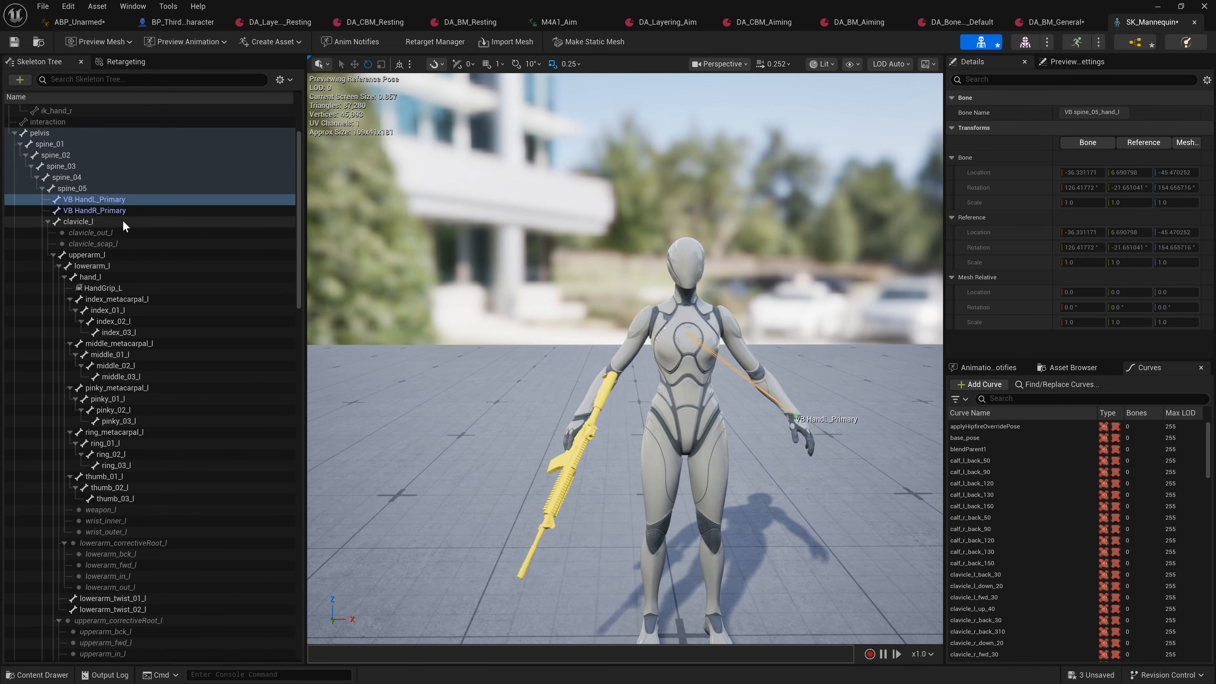
{"action": "scroll", "coordinate": [125, 223], "scroll_direction": "down", "scroll_amount": 2}
{"action": "left_click", "coordinate": [96, 172]}
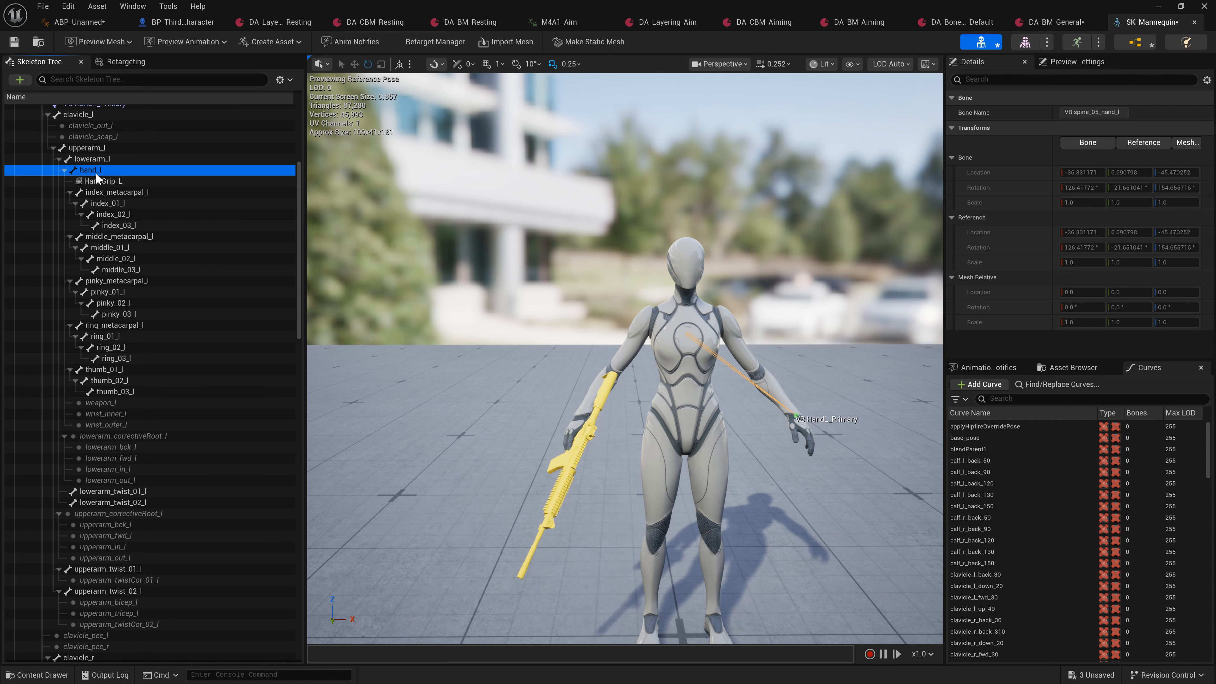
{"action": "scroll", "coordinate": [249, 402], "scroll_direction": "down", "scroll_amount": 6}
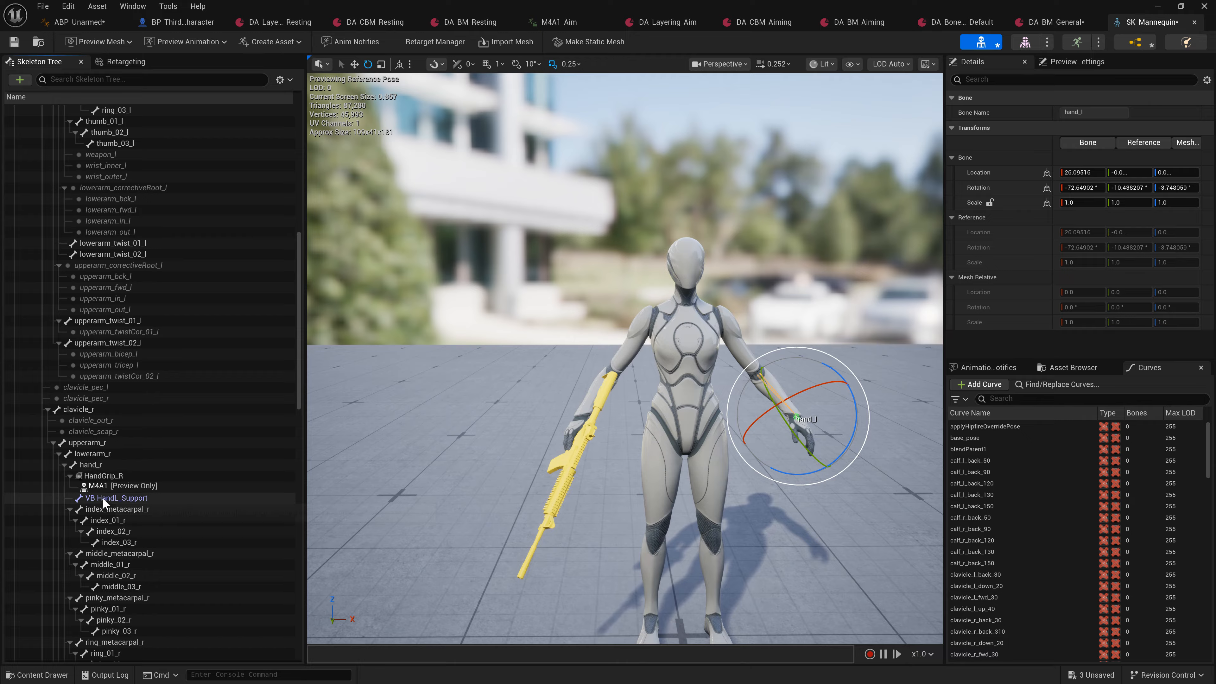
{"action": "scroll", "coordinate": [133, 383], "scroll_direction": "up", "scroll_amount": 3}
{"action": "scroll", "coordinate": [134, 385], "scroll_direction": "up", "scroll_amount": 3}
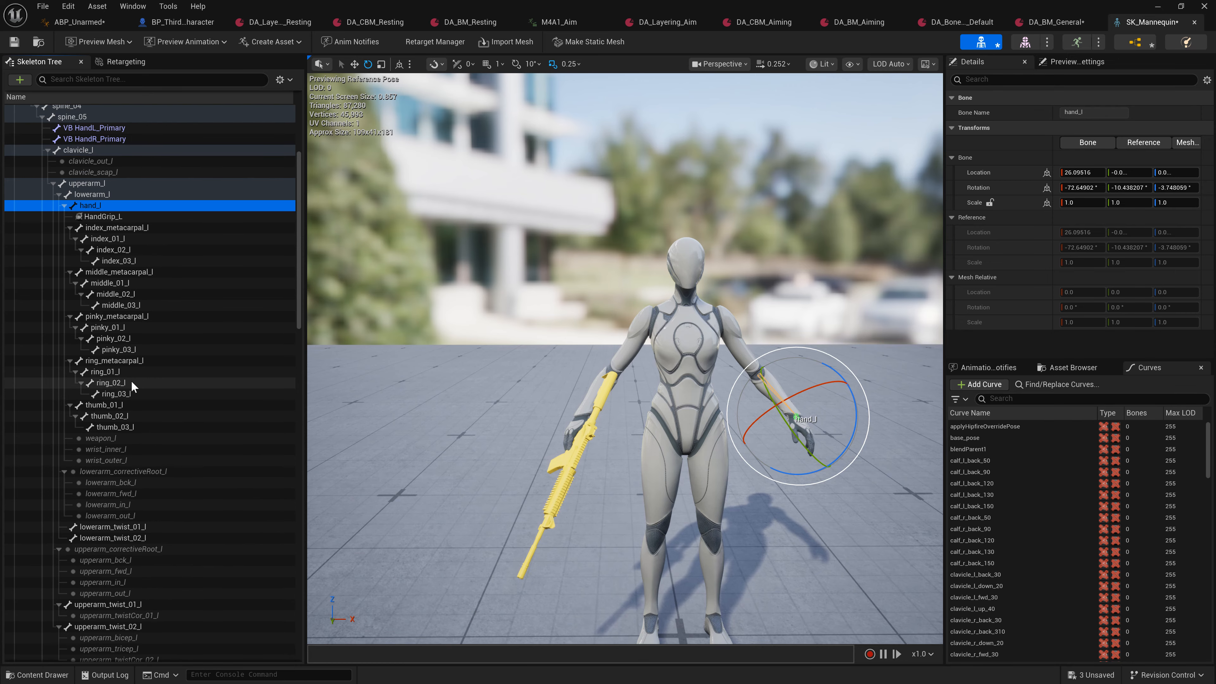
Add a virtual bone to hand_l with hand_r as the target bone.
{"action": "scroll", "coordinate": [134, 385], "scroll_direction": "up", "scroll_amount": 2}
{"action": "right_click", "coordinate": [86, 277]}
{"action": "mouse_move", "coordinate": [216, 371]}
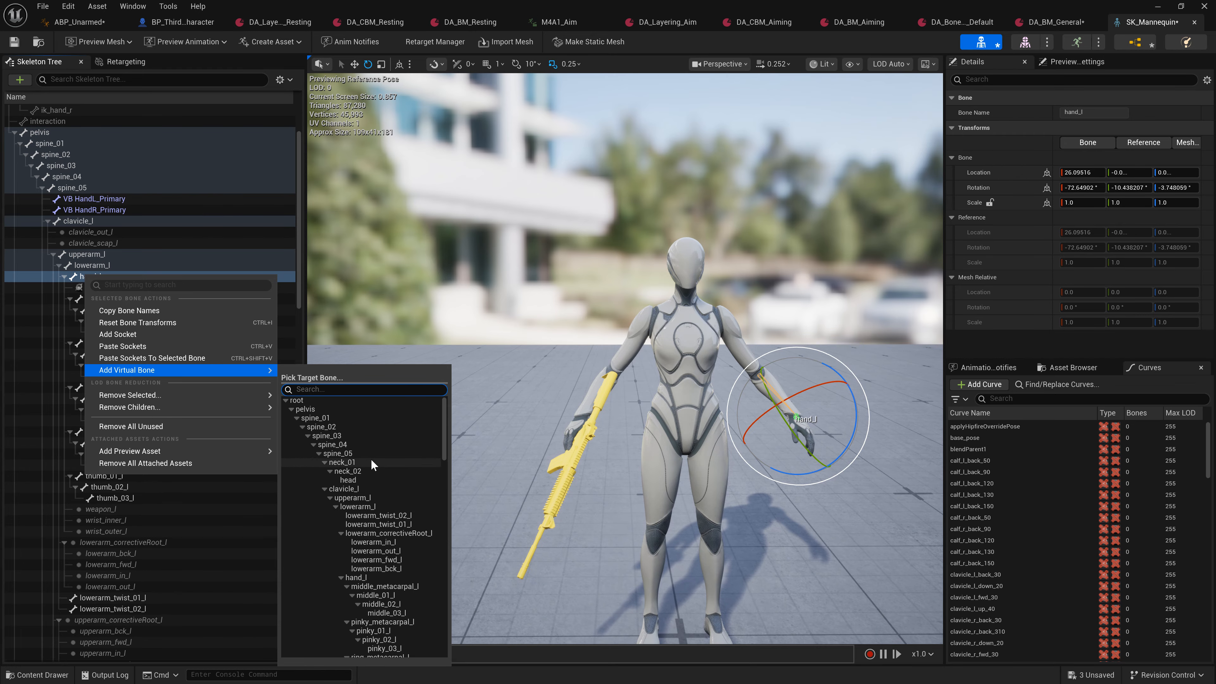
{"action": "scroll", "coordinate": [363, 527], "scroll_direction": "down", "scroll_amount": 10}
{"action": "left_click", "coordinate": [359, 558]}
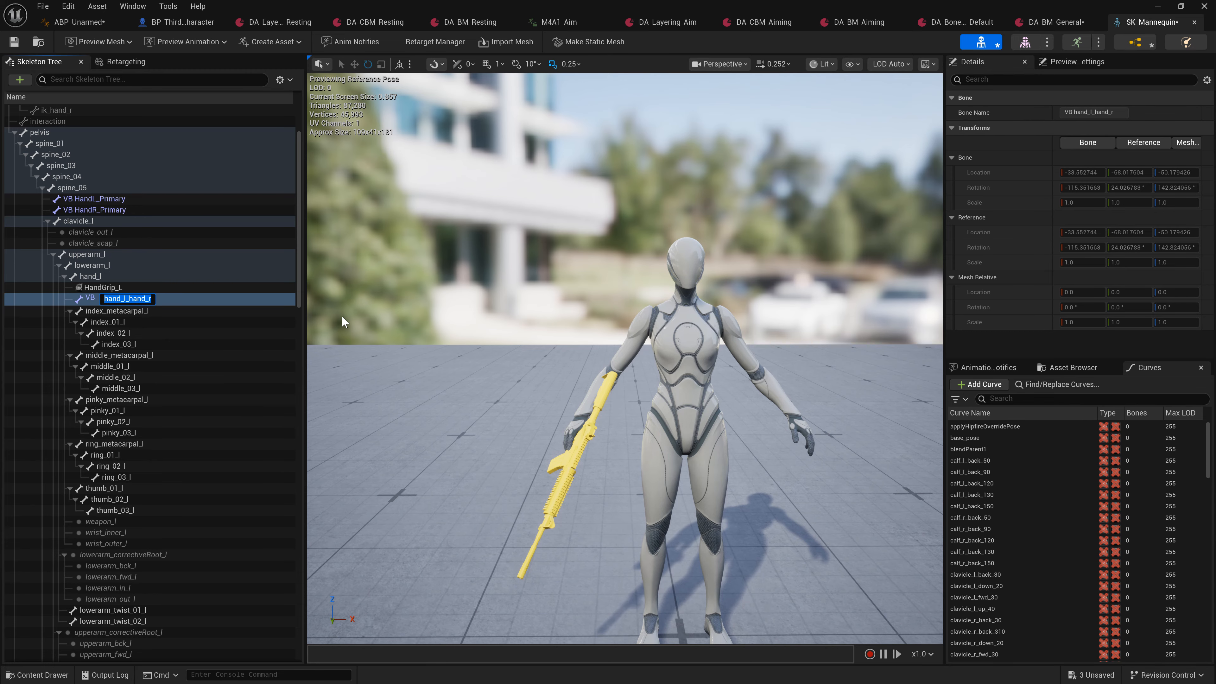
Rename the virtual bone between hand_l and hand_r to HandR_Support.
{"action": "type", "text": "Han"}
{"action": "type", "text": "d_R_"}
{"action": "key", "text": "BackSpace"}
{"action": "key", "text": "BackSpace"}
{"action": "type", "text": "Support"}
{"action": "key", "text": "Return"}
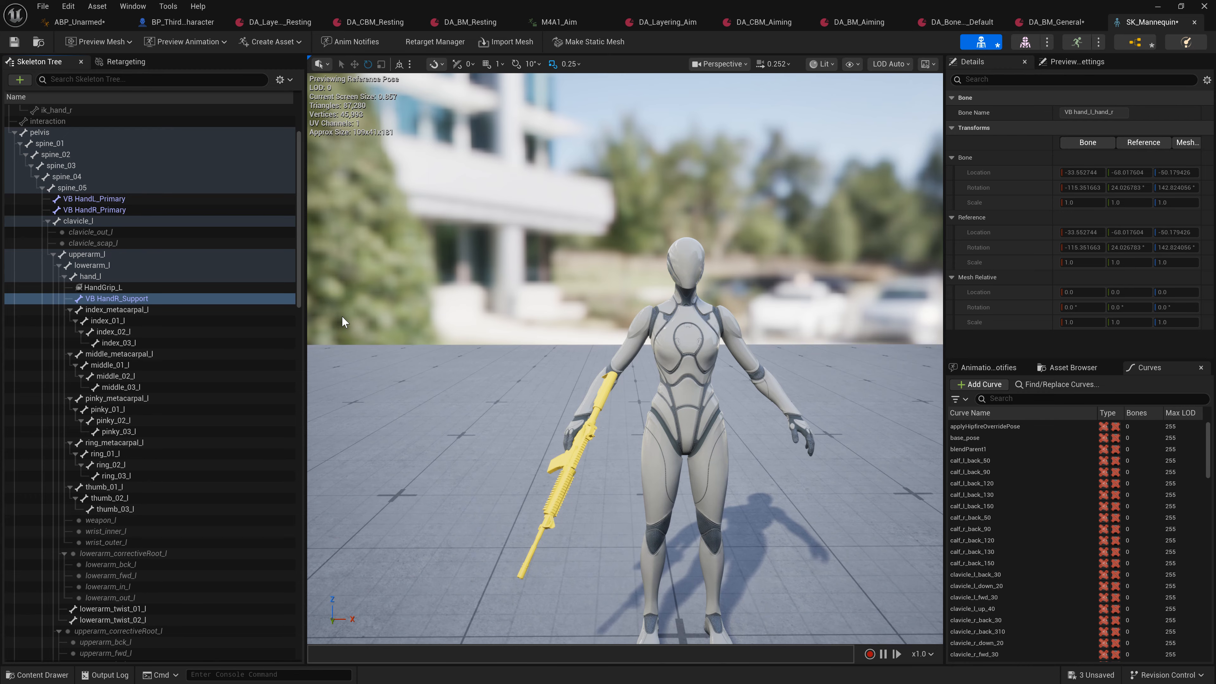
Inspect VB HandR_Support between the two hands on the mannequin and copy its bone name.
{"action": "left_click", "coordinate": [90, 298]}
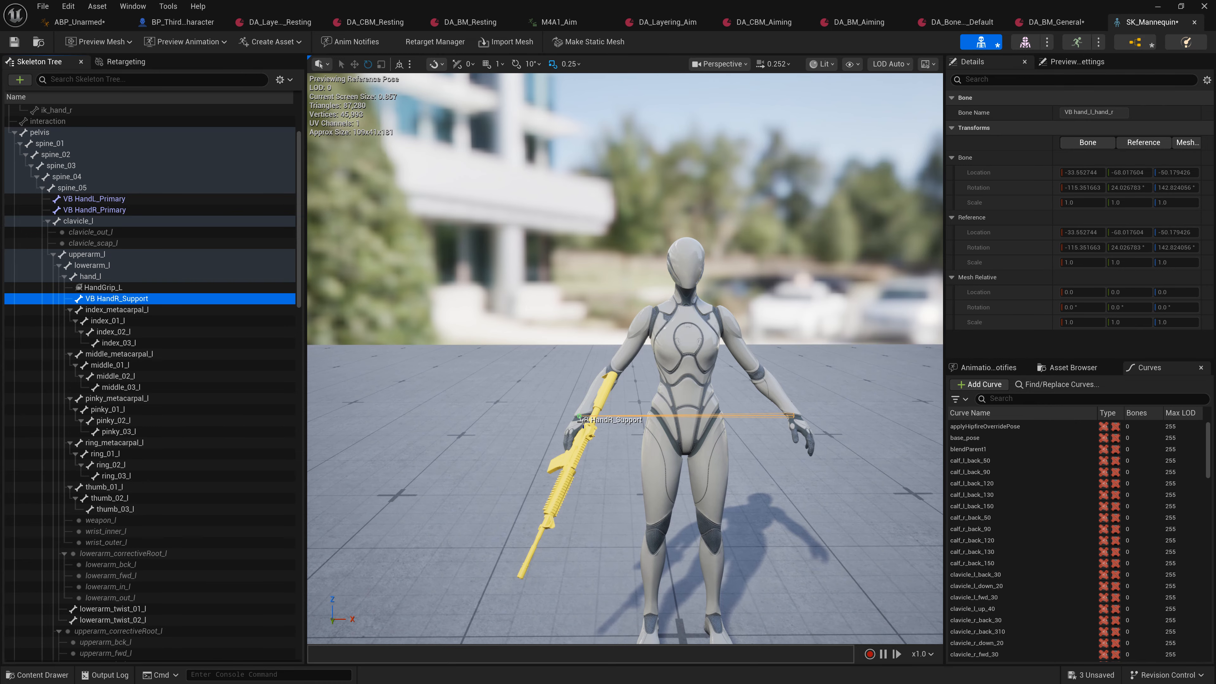
{"action": "key", "text": "s"}
{"action": "mouse_move", "coordinate": [682, 472]}
{"action": "right_mouse_down"}
{"action": "mouse_move", "coordinate": [710, 472]}
{"action": "mouse_move", "coordinate": [659, 472]}
{"action": "right_mouse_up"}
{"action": "key", "text": "w"}
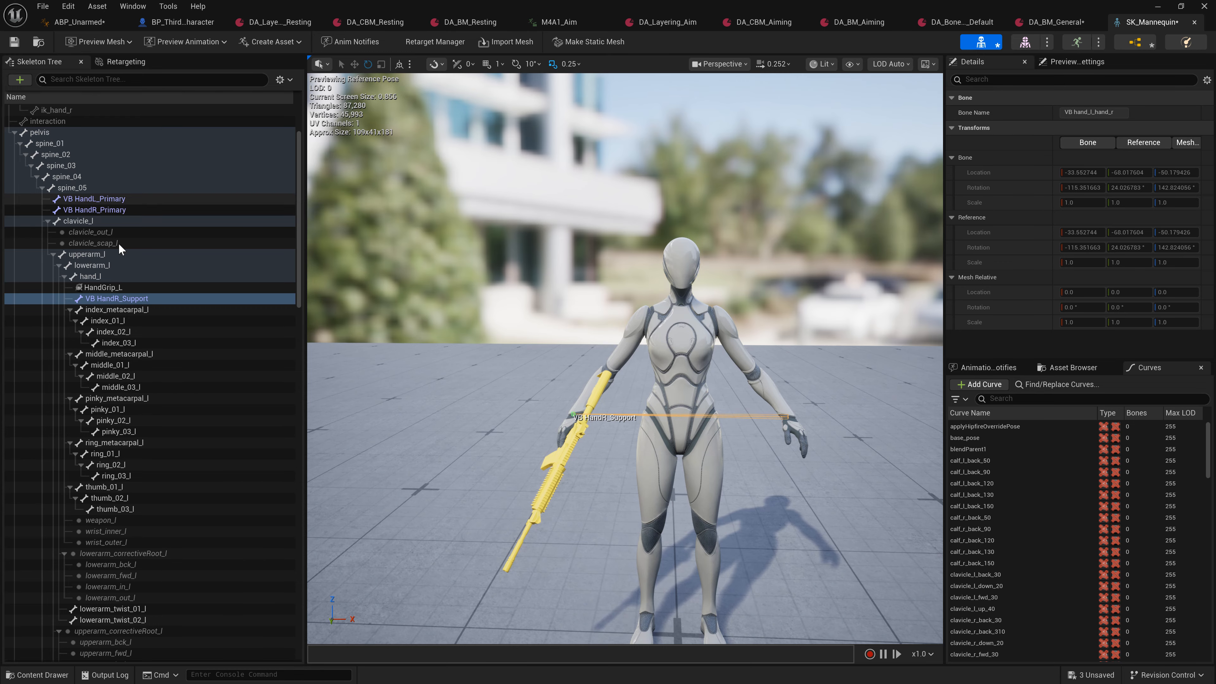
{"action": "right_click", "coordinate": [120, 300]}
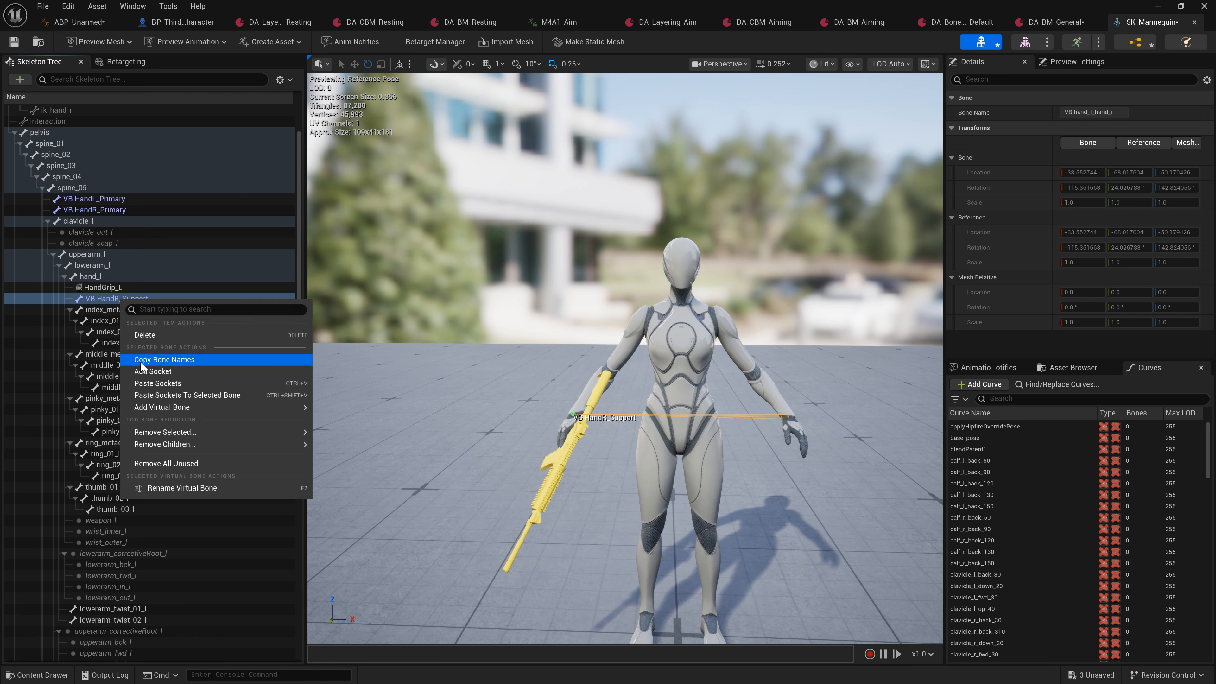
{"action": "left_click", "coordinate": [191, 360]}
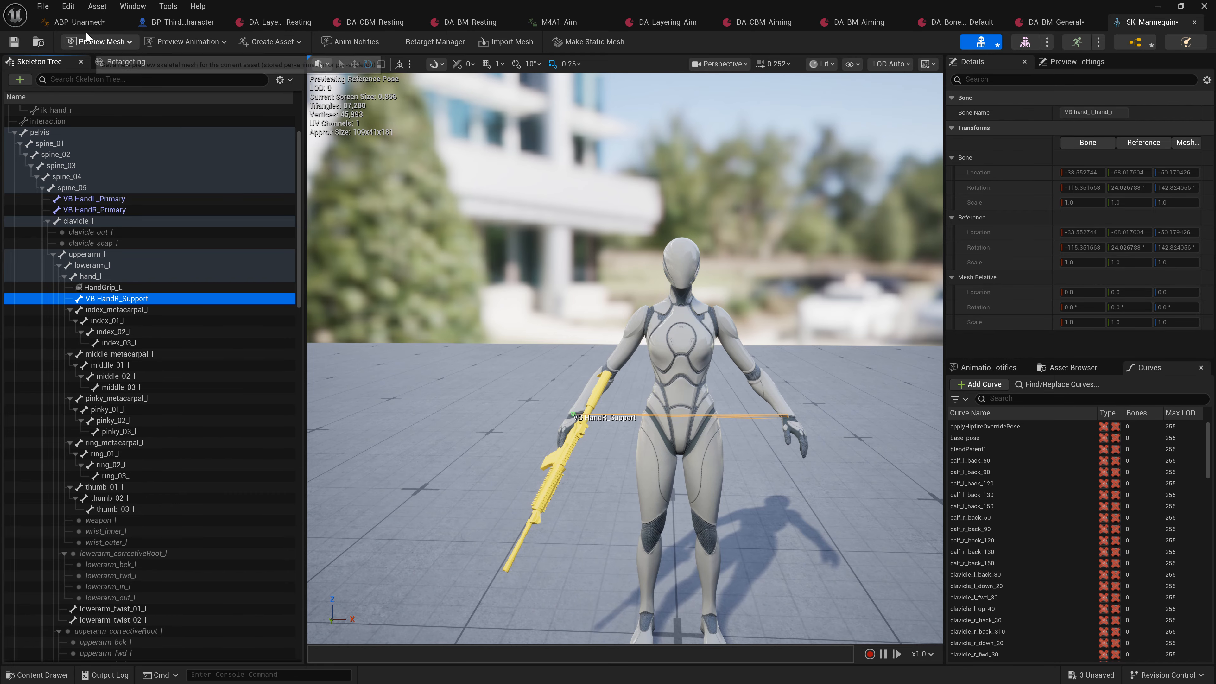
Review the Bone Mask node and its bindings in the Aiming state of ABP_Unarmed.
{"action": "left_click", "coordinate": [102, 24]}
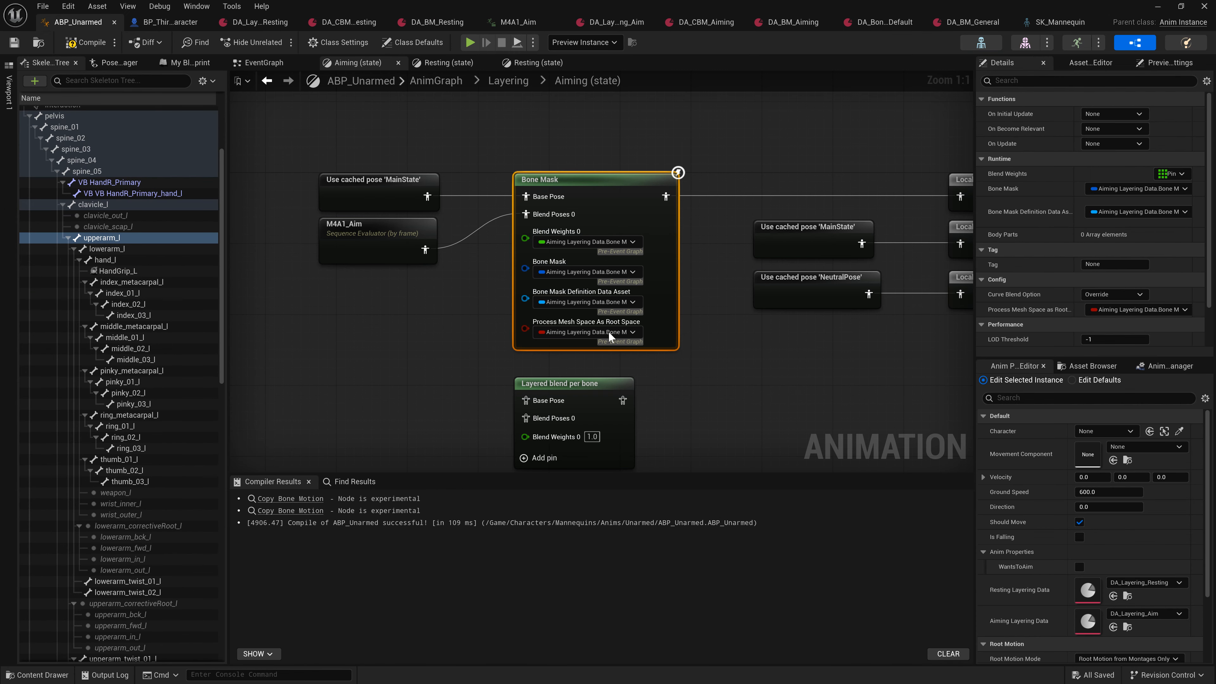
{"action": "right_click_drag", "start_coordinate": [645, 407], "coordinate": [629, 340]}
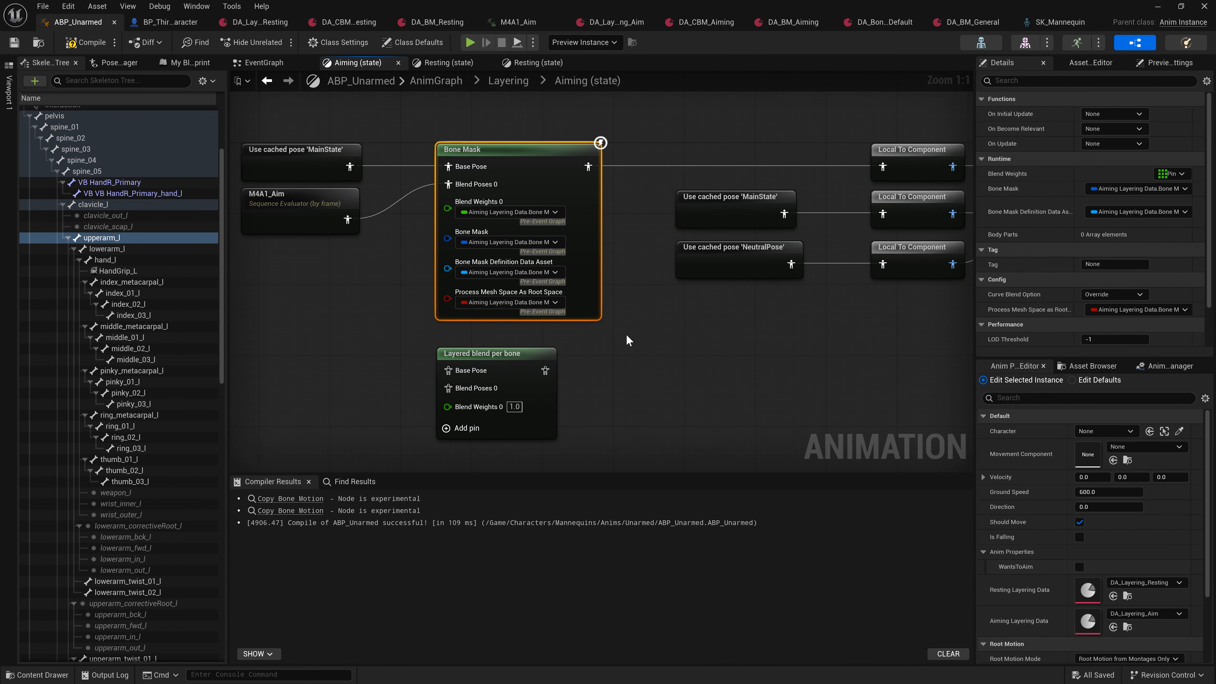
{"action": "scroll", "coordinate": [598, 362], "scroll_direction": "down", "scroll_amount": 2}
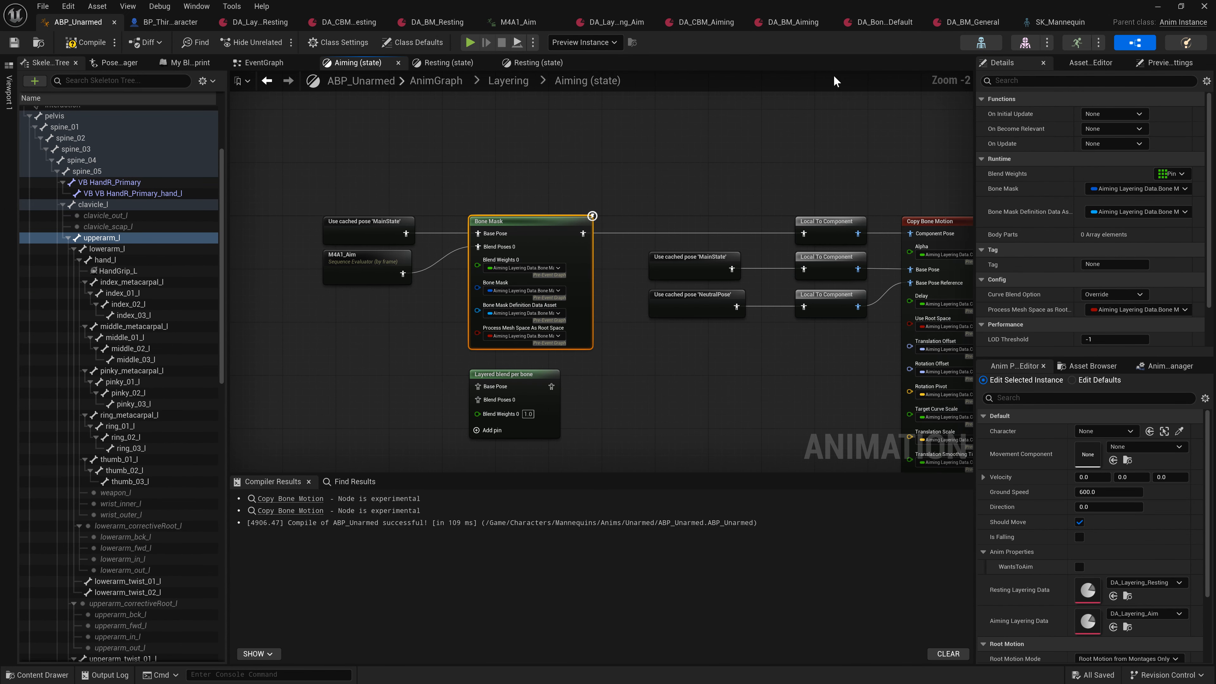
Add a second branch filter to the VB_Primary body part in DA_BM_General.
{"action": "left_click", "coordinate": [964, 30]}
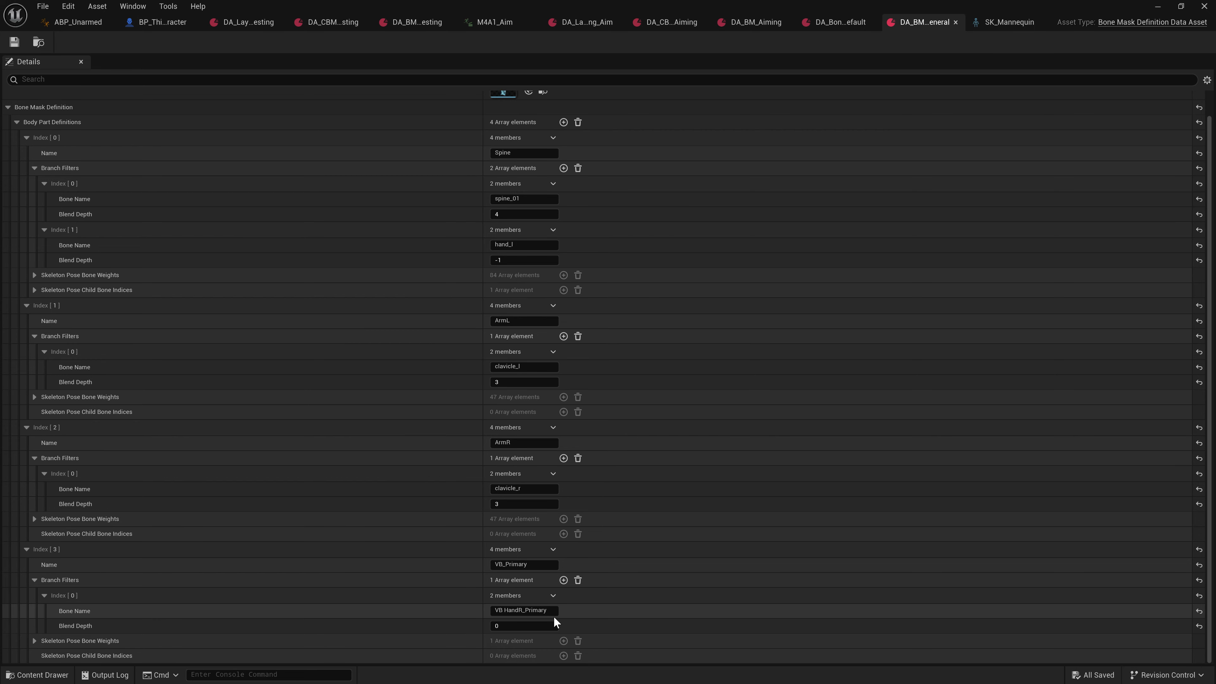
{"action": "left_click", "coordinate": [546, 611]}
{"action": "left_click", "coordinate": [563, 580]}
{"action": "scroll", "coordinate": [578, 602], "scroll_direction": "down", "scroll_amount": 3}
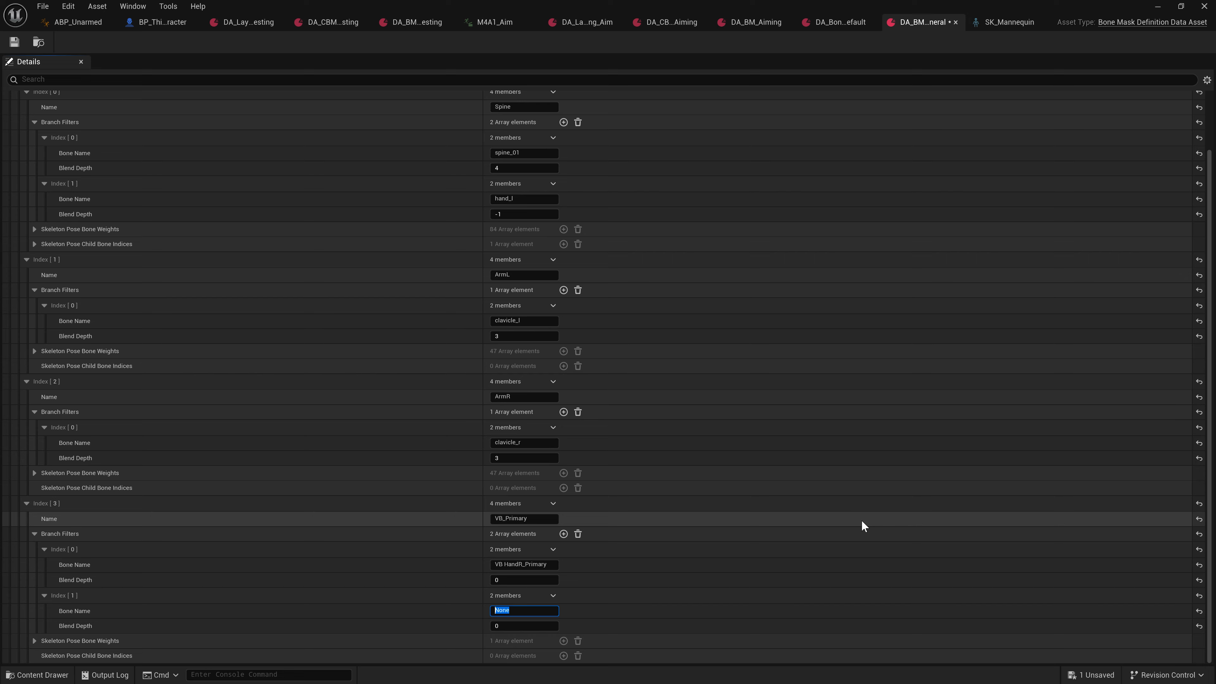
Set the bone name of VB_Primary's second branch filter to VB HandL_Primary and save the data asset.
{"action": "left_click_drag", "start_coordinate": [511, 397], "coordinate": [493, 396]}
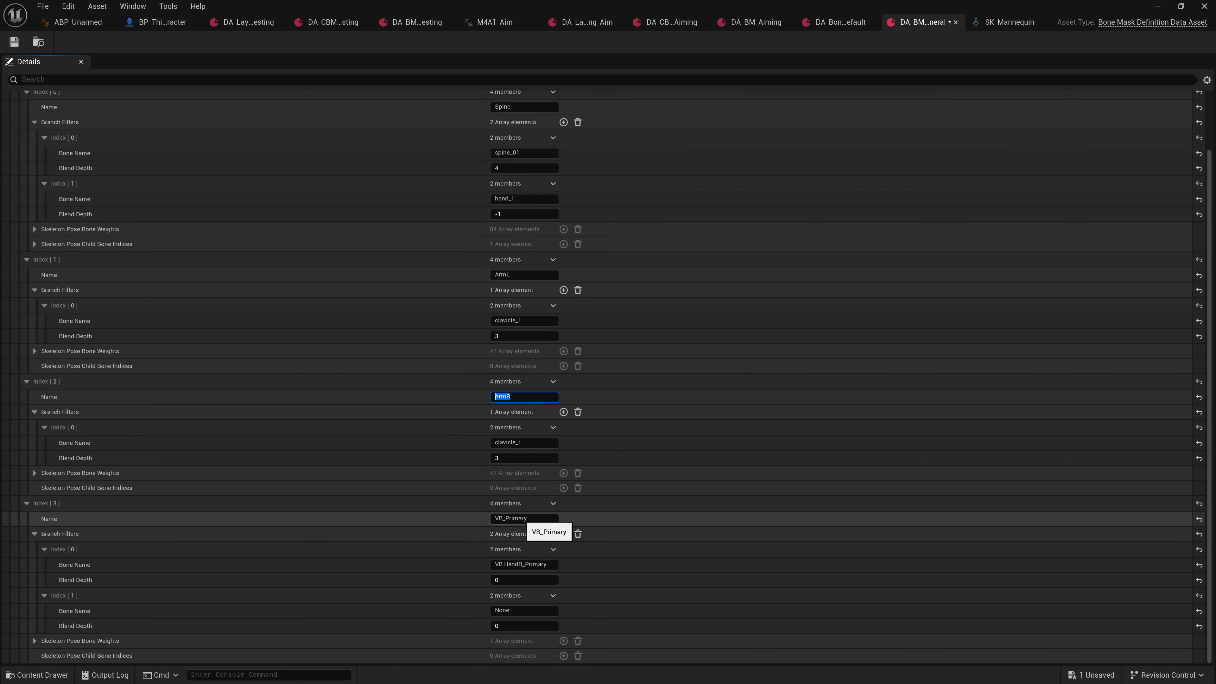
{"action": "left_click", "coordinate": [524, 611]}
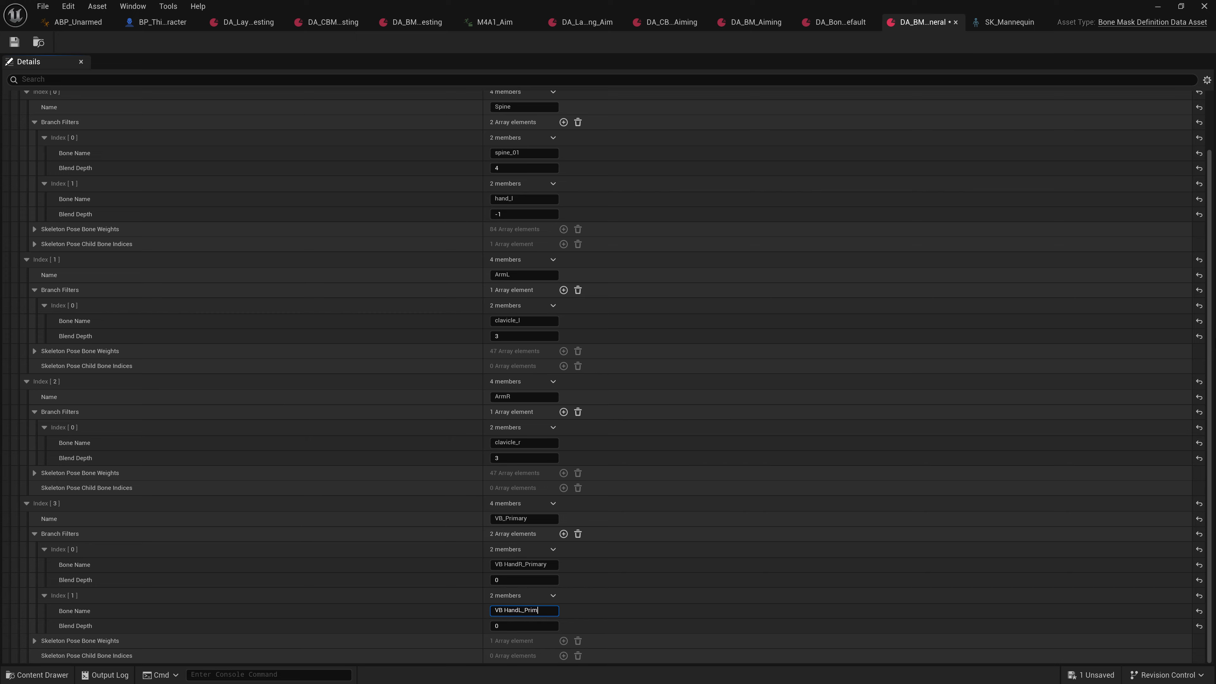
{"action": "type", "text": "VB HandL_Primary"}
{"action": "key", "text": "Return"}
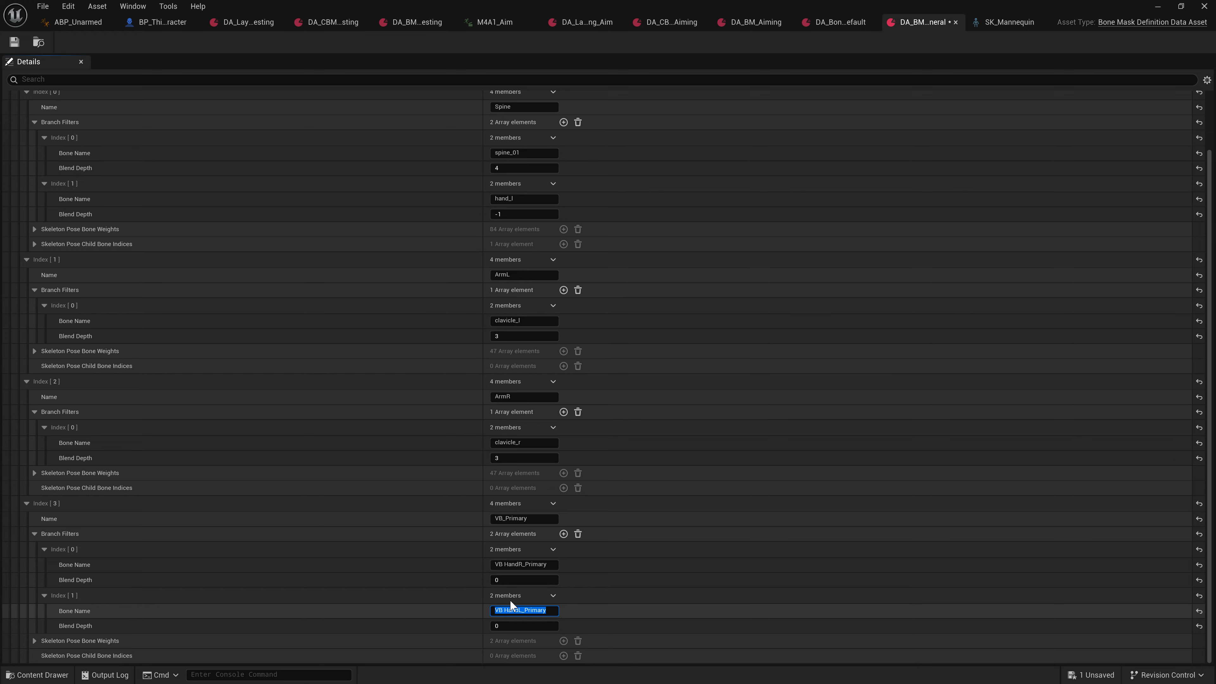
{"action": "left_click", "coordinate": [581, 612]}
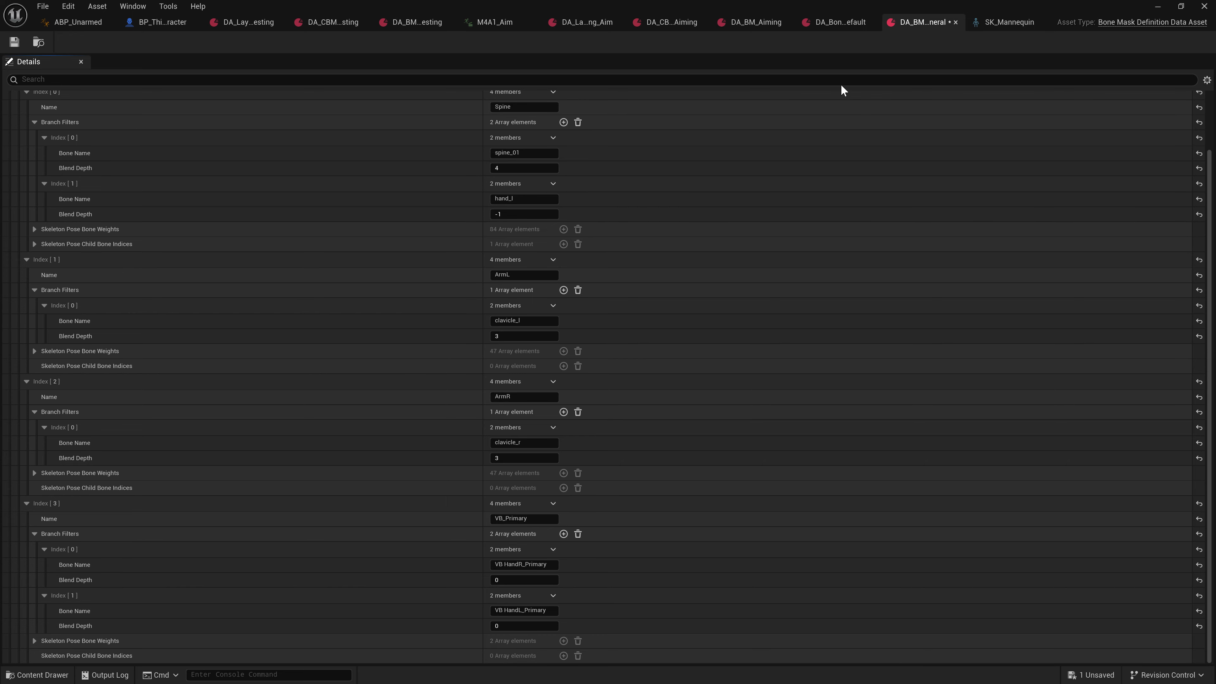
{"action": "left_click", "coordinate": [18, 44]}
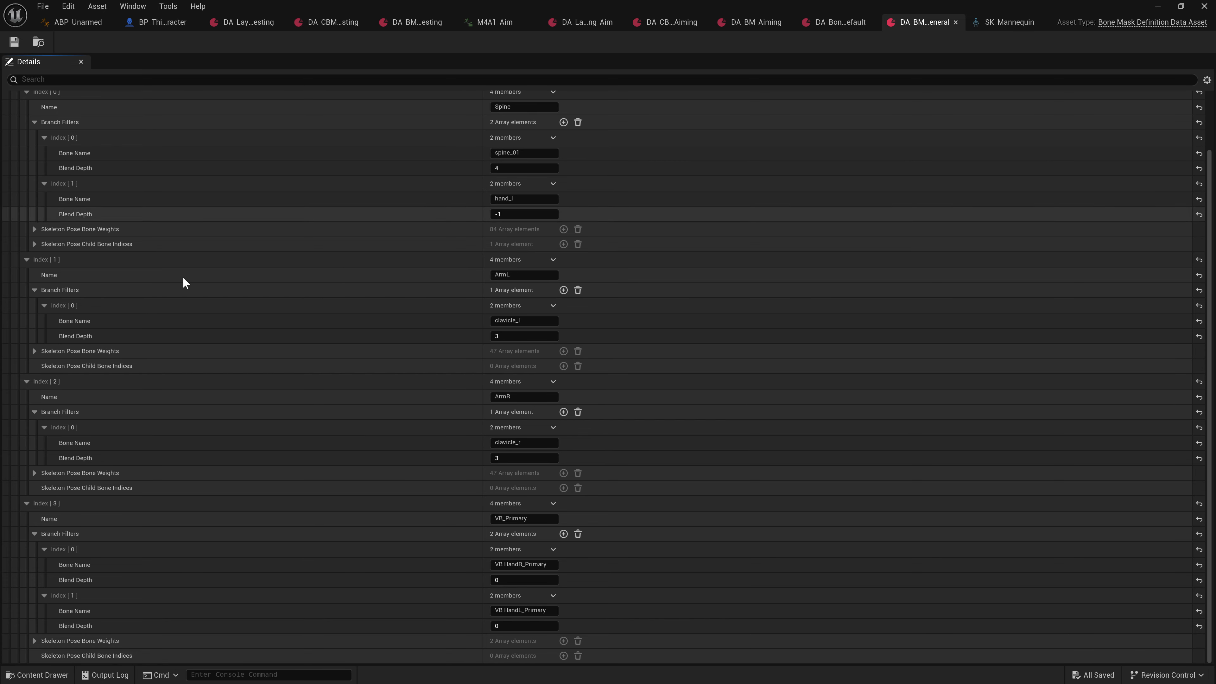
Open the PDA_BoneMask blueprint from the Layering/DataAssets folder.
{"action": "key", "text": "super"}
{"action": "key", "text": "super"}
{"action": "left_click", "coordinate": [41, 676]}
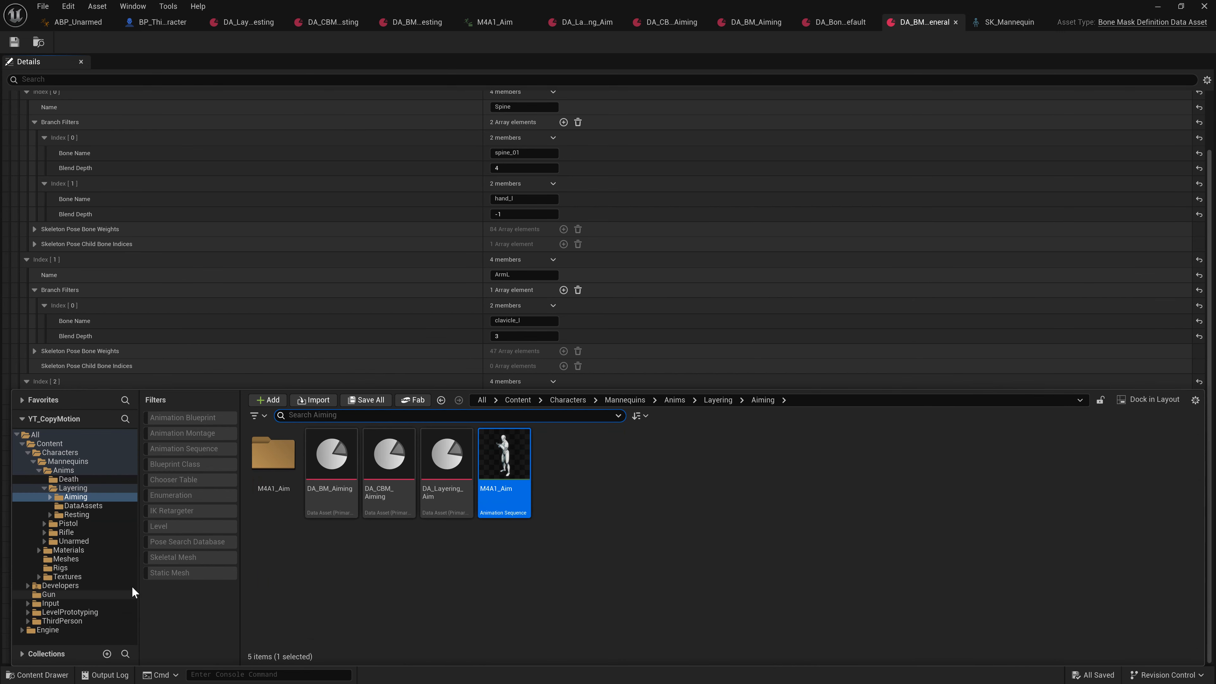
{"action": "left_click", "coordinate": [80, 506]}
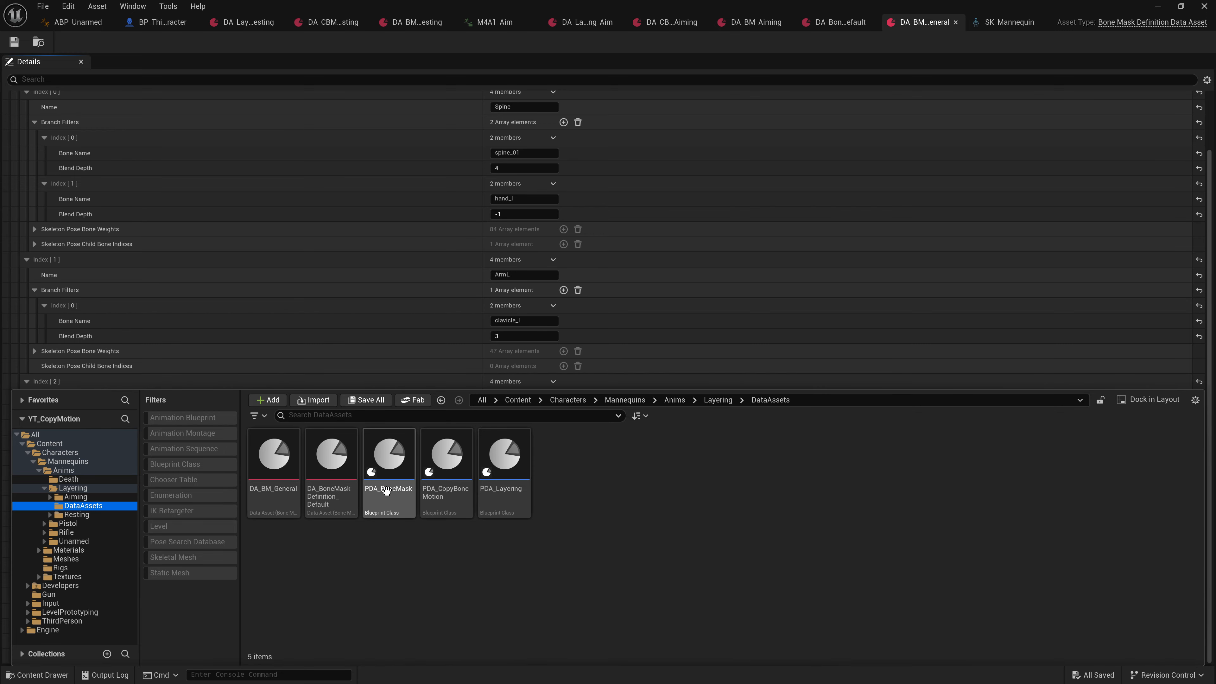
{"action": "double_click", "coordinate": [390, 474]}
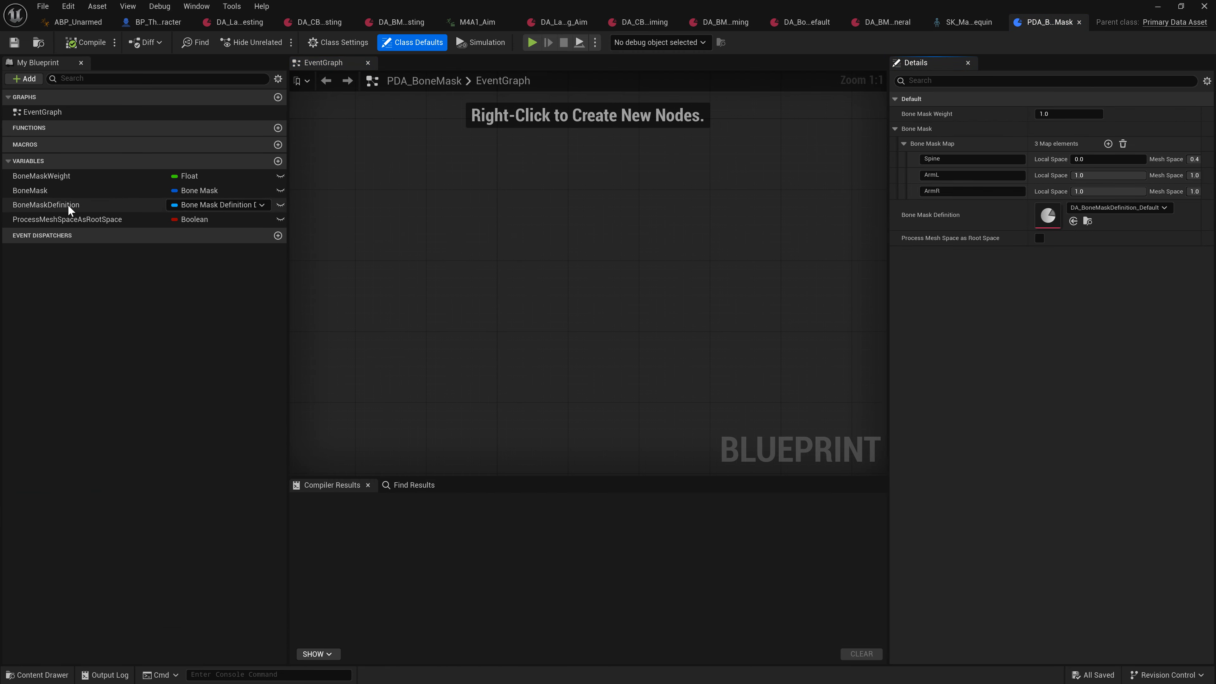
Review the types and default values of PDA_BoneMask's BoneMaskWeight, BoneMask, BoneMaskDefinition and ProcessMeshSpaceAsRootSpace variables.
{"action": "left_click", "coordinate": [47, 177]}
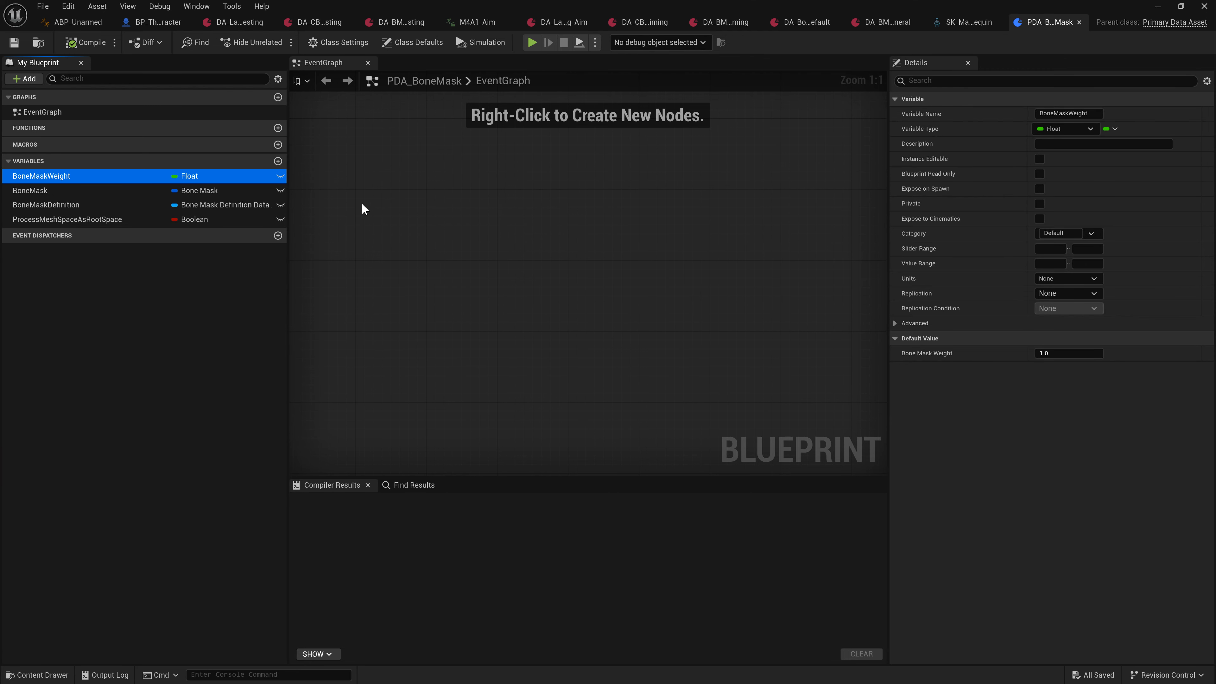
{"action": "left_click", "coordinate": [38, 191]}
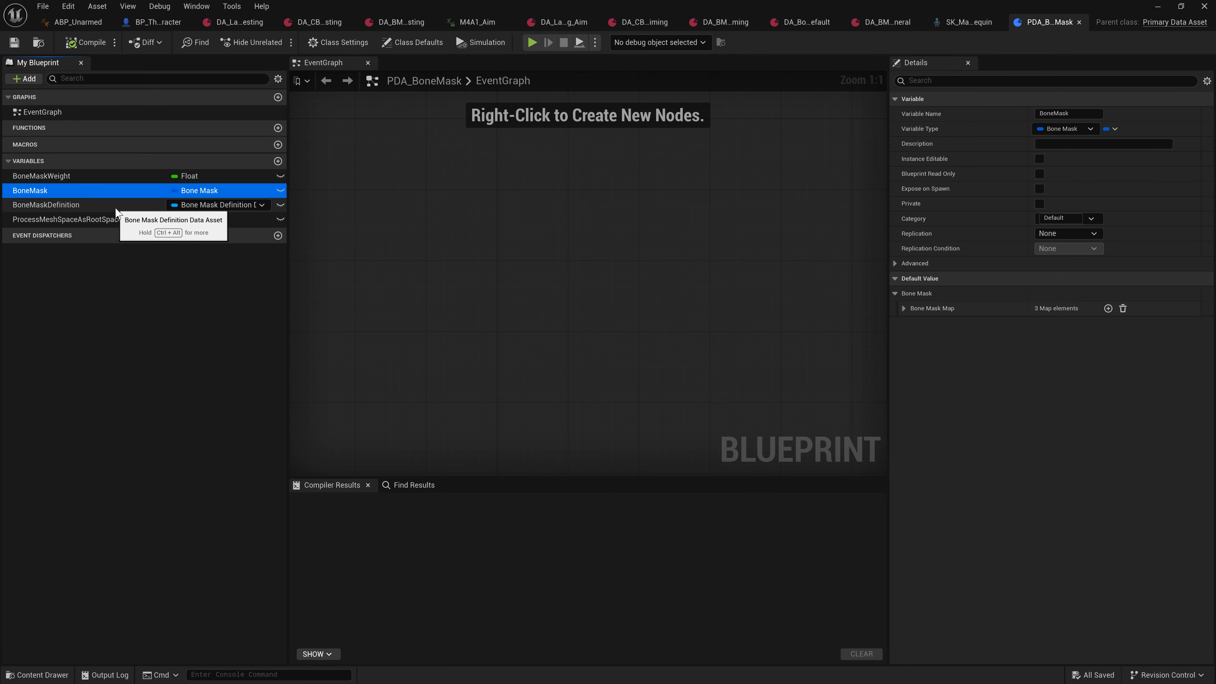
{"action": "left_click", "coordinate": [41, 220]}
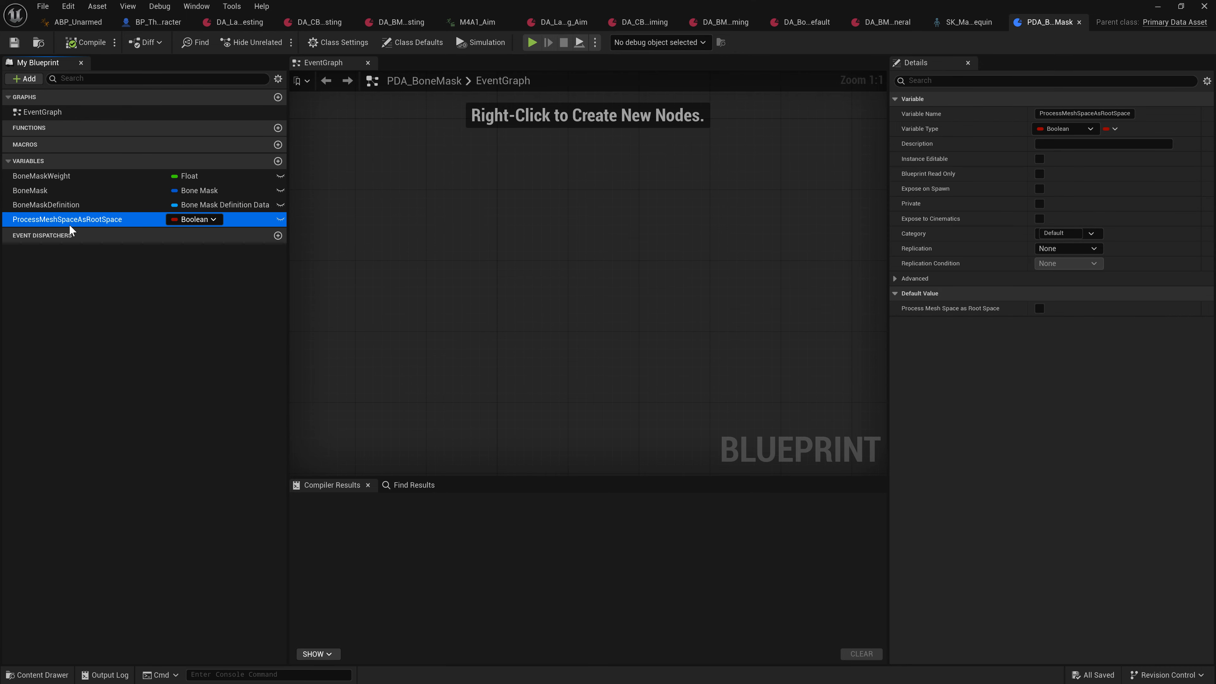
{"action": "left_click", "coordinate": [29, 191]}
{"action": "left_click", "coordinate": [35, 206]}
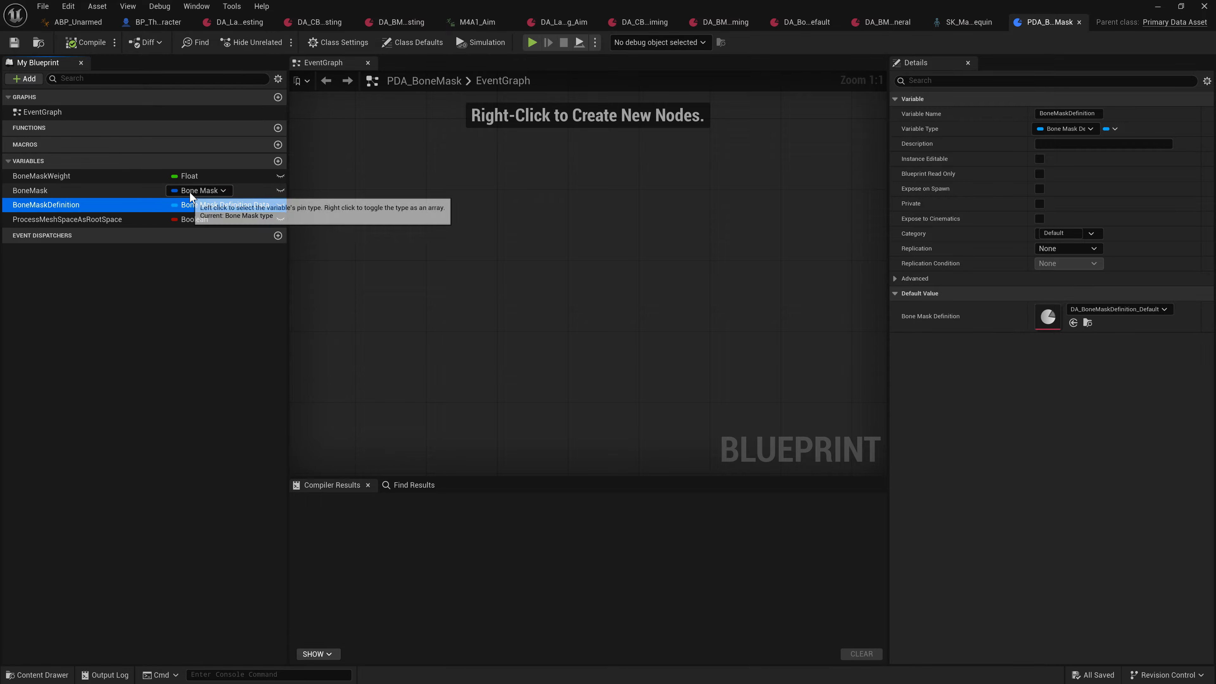
Try adding a variable typed as a Bone Mask Definition Data Asset object reference, and delete it again.
{"action": "left_click", "coordinate": [278, 160]}
{"action": "left_click", "coordinate": [196, 234]}
{"action": "type", "text": "B"}
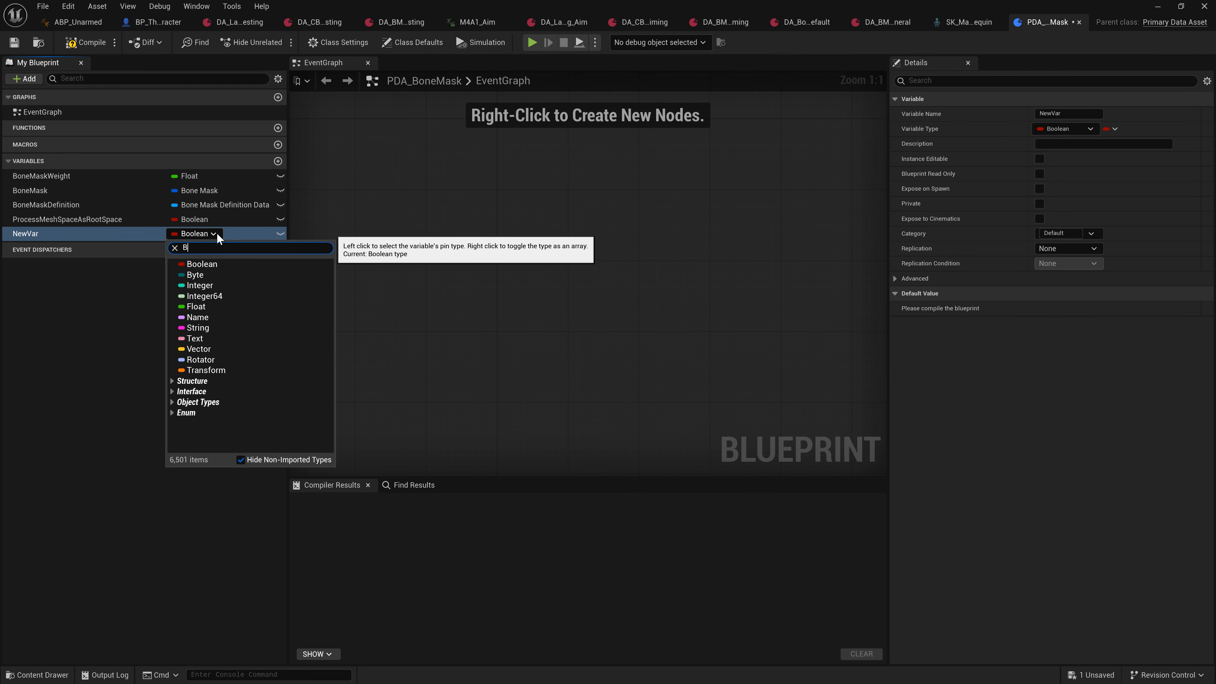
{"action": "type", "text": "one Mask"}
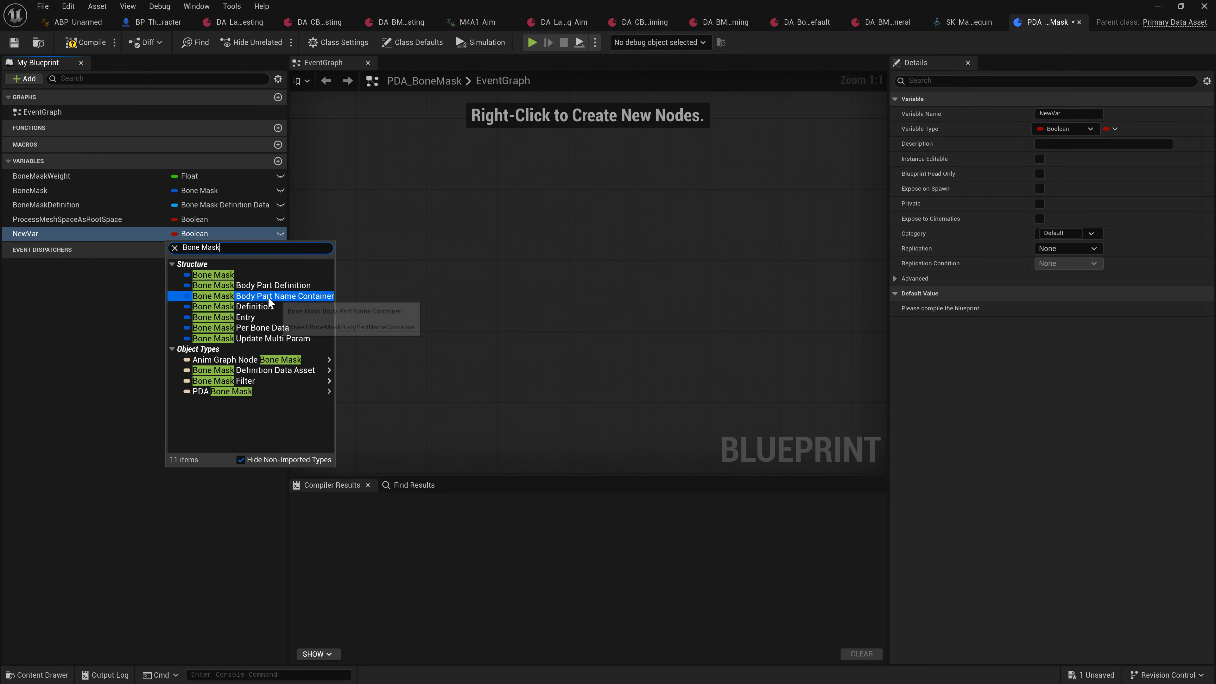
{"action": "mouse_move", "coordinate": [273, 381]}
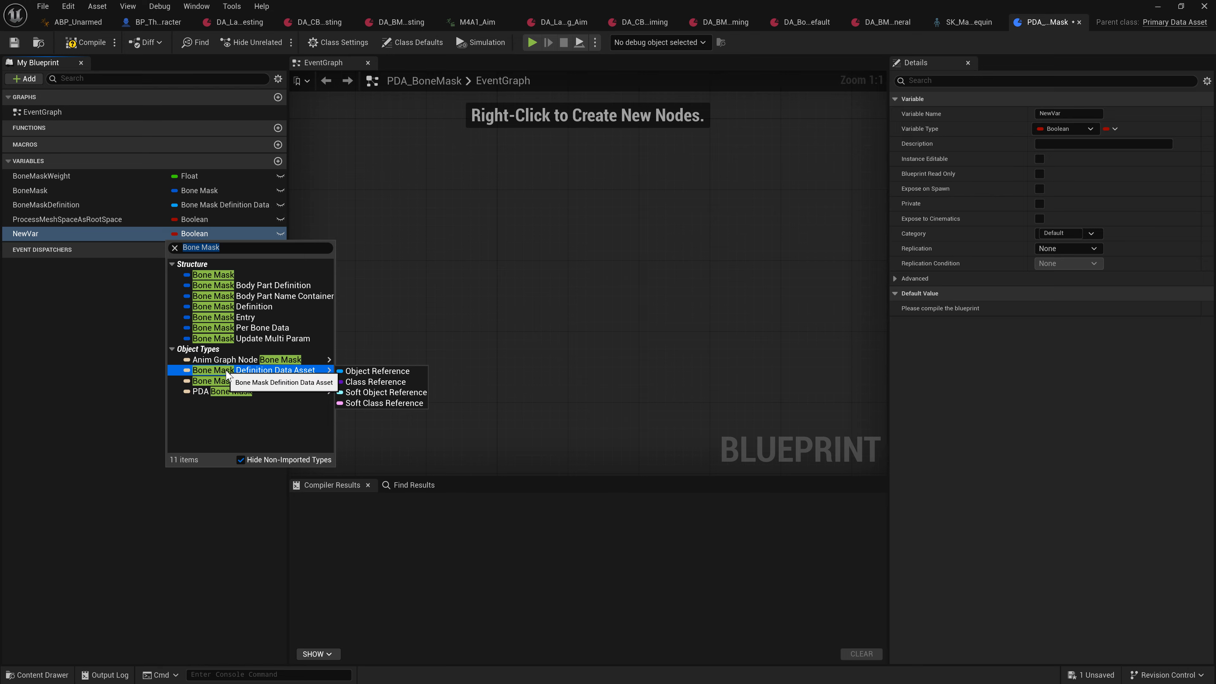
{"action": "mouse_move", "coordinate": [222, 365]}
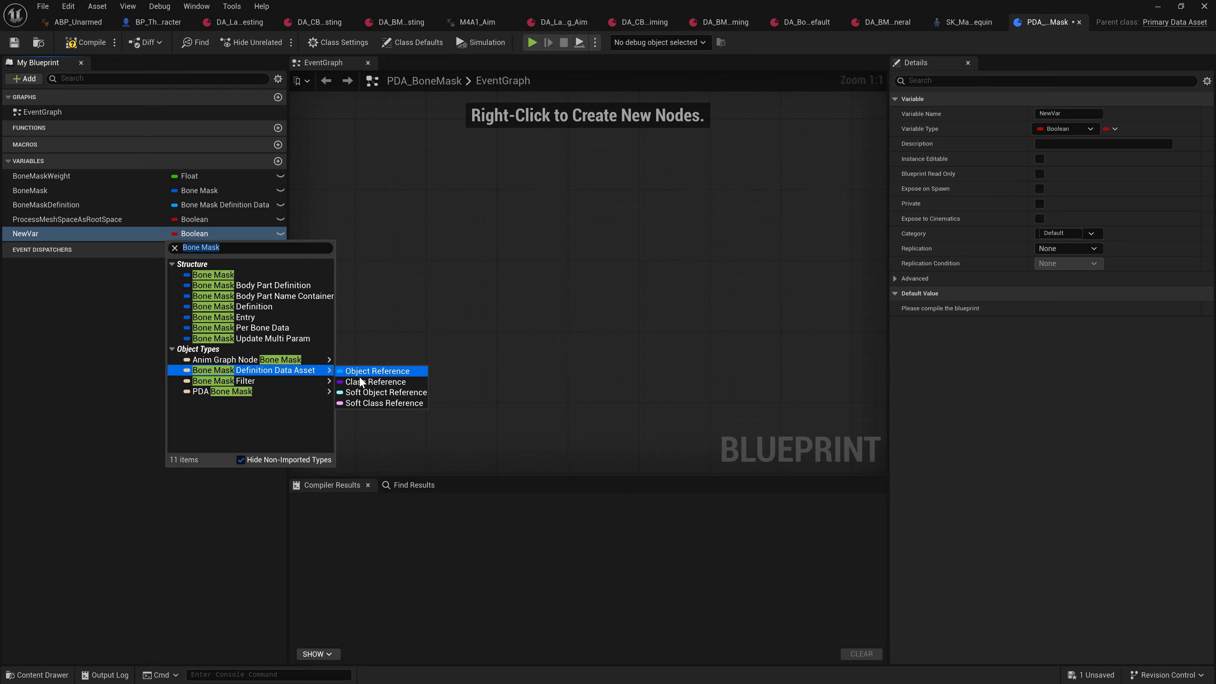
{"action": "left_click", "coordinate": [378, 372]}
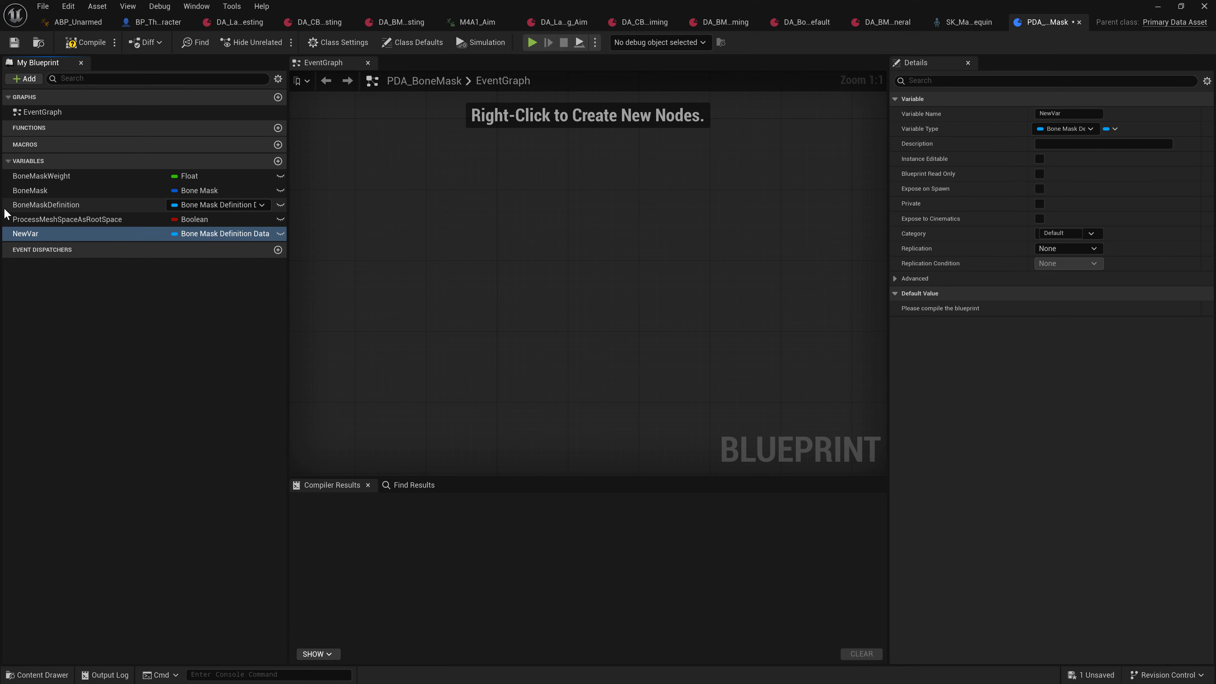
{"action": "right_click", "coordinate": [36, 234]}
{"action": "left_click", "coordinate": [76, 335]}
Try DA_BM_General as the default value of the BoneMaskDefinition variable, and set it back to DA_BoneMaskDefinition_Default.
{"action": "left_click", "coordinate": [47, 205]}
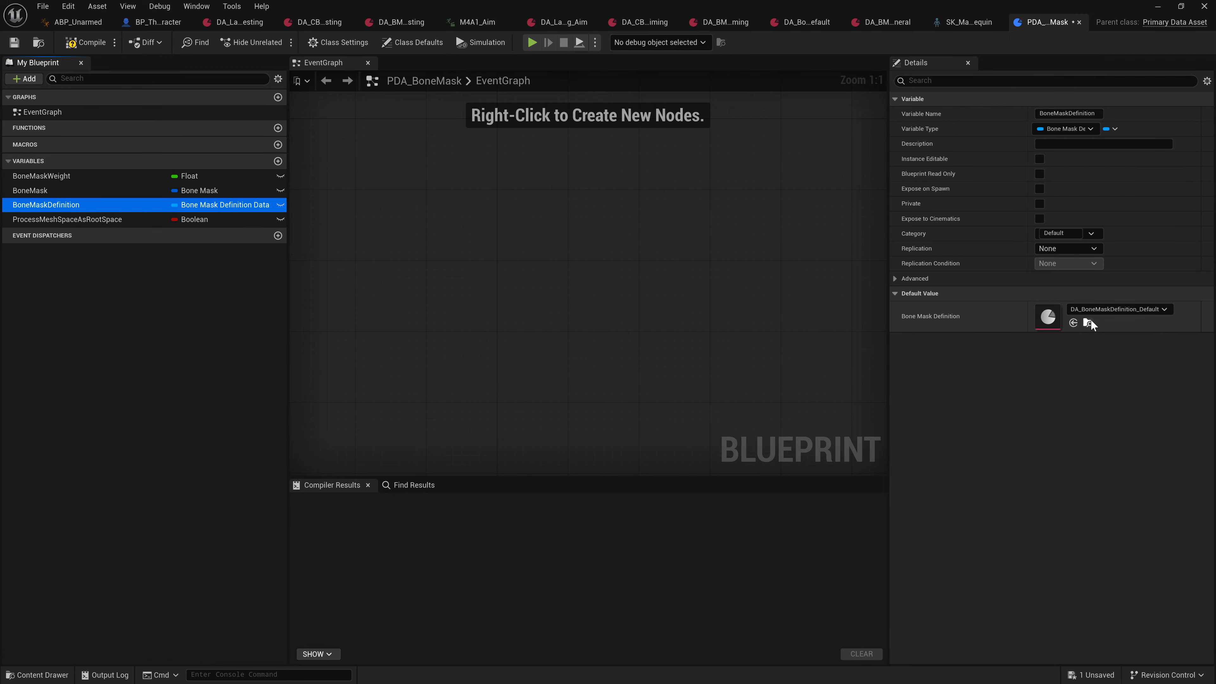
{"action": "left_click", "coordinate": [1076, 312]}
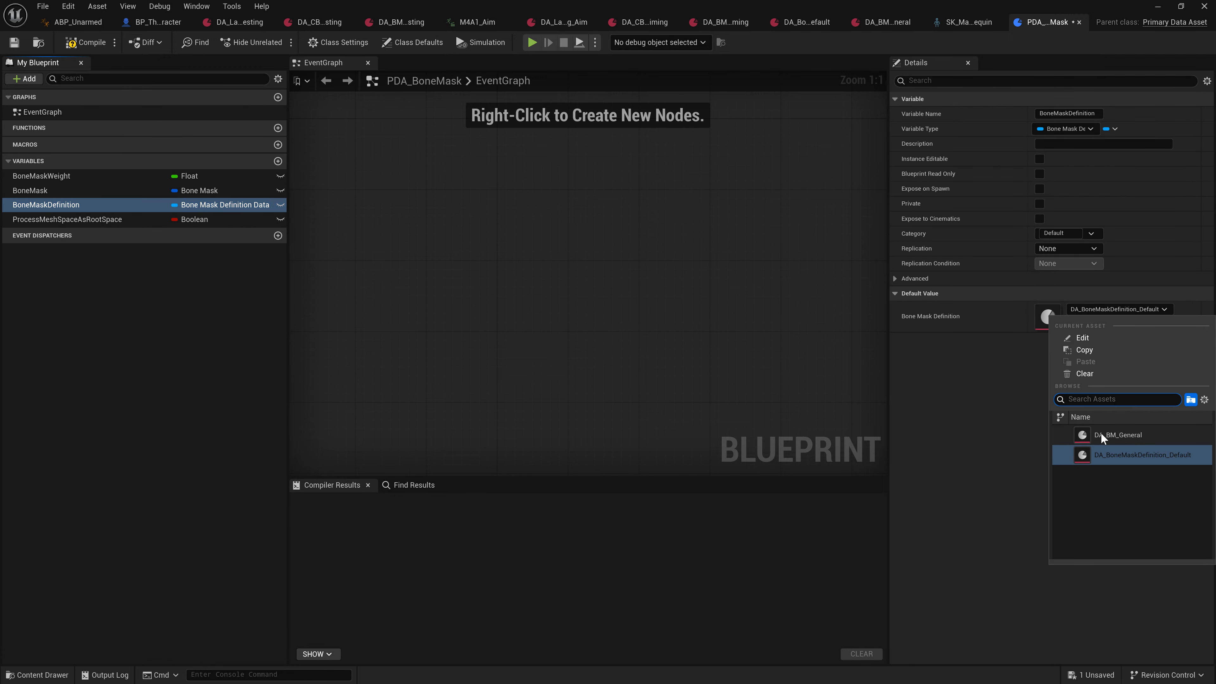
{"action": "left_click", "coordinate": [1101, 432]}
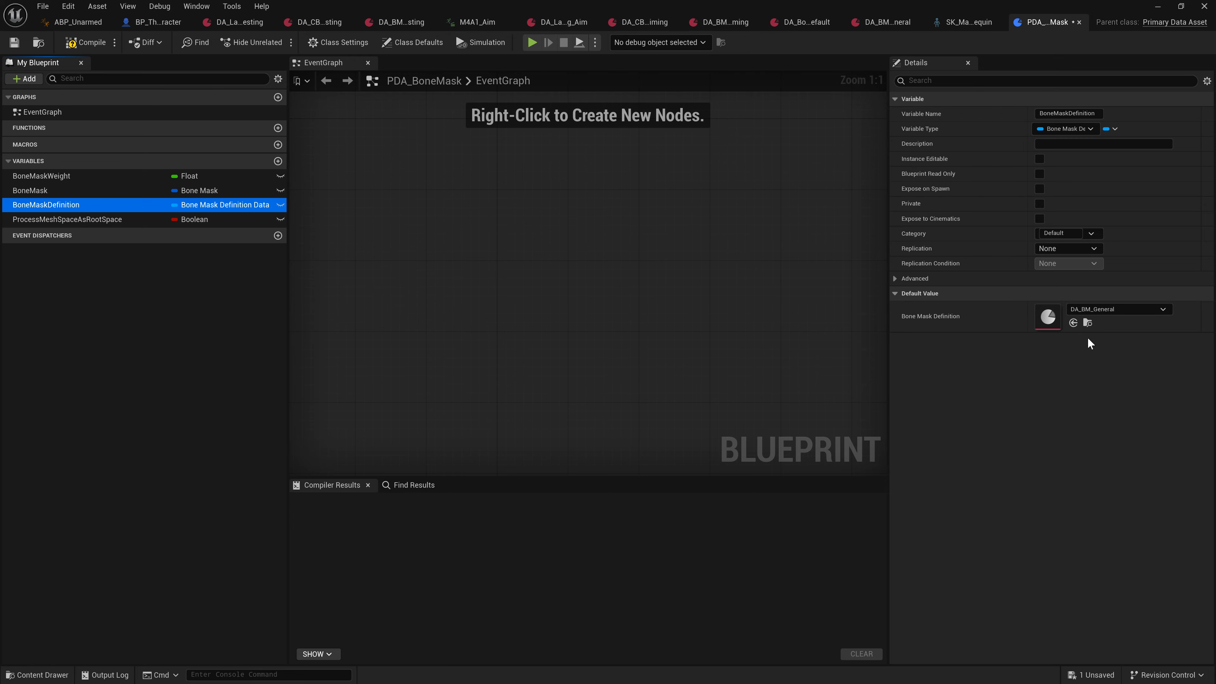
{"action": "left_click", "coordinate": [1094, 310]}
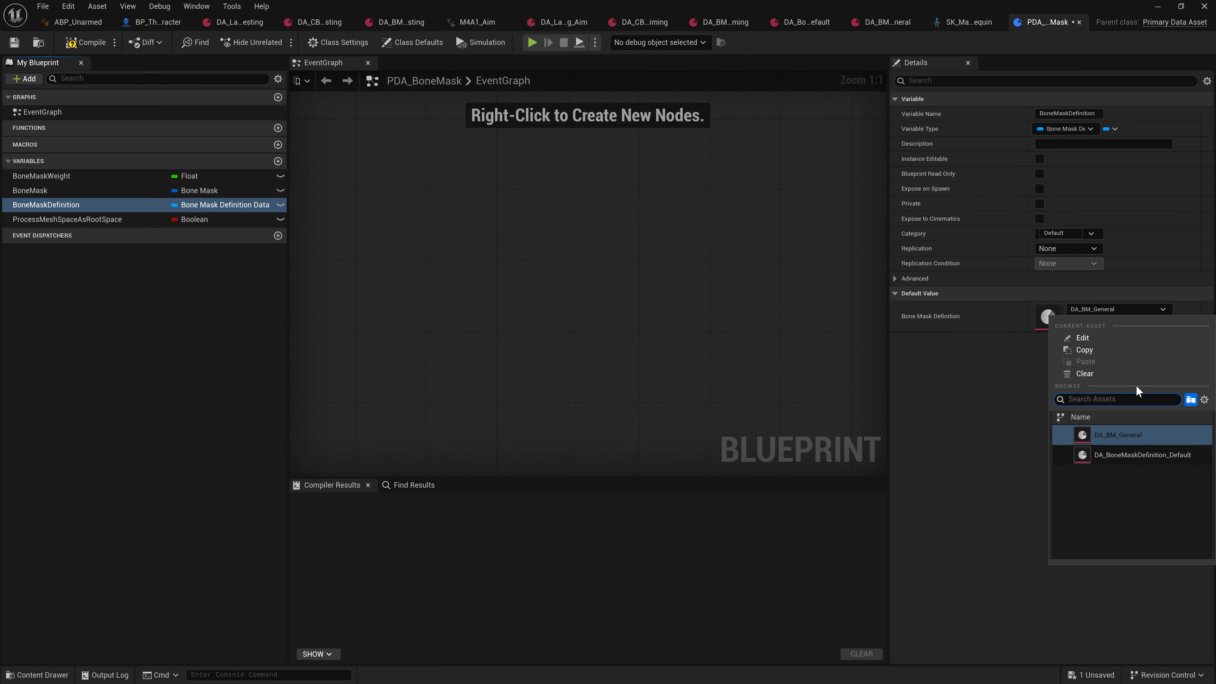
{"action": "left_click", "coordinate": [1085, 374]}
{"action": "left_click", "coordinate": [1108, 313]}
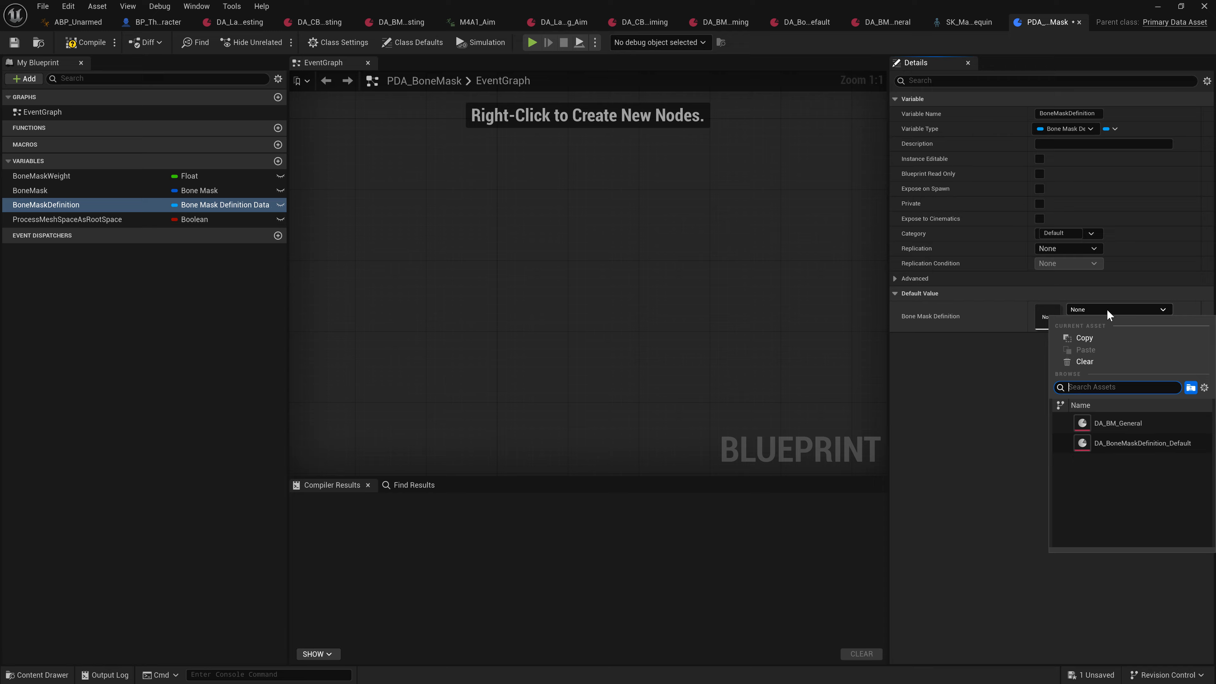
{"action": "left_click", "coordinate": [1114, 443]}
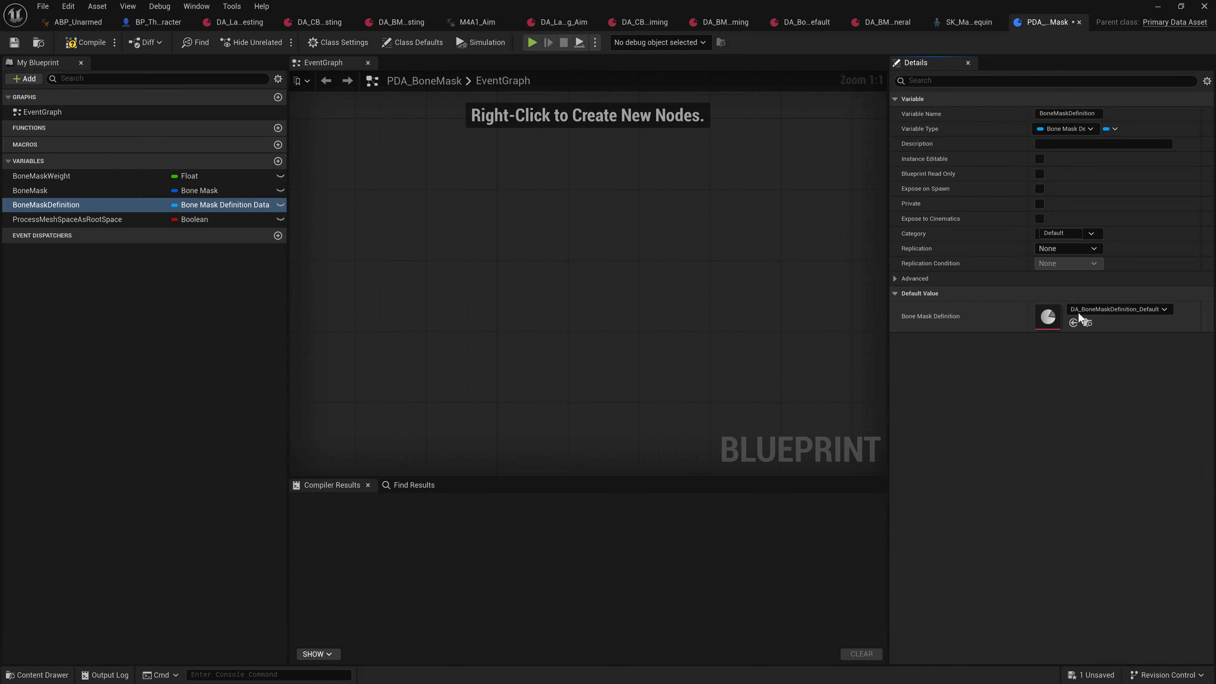
Select the BoneMask variable, and compile and save the PDA_BoneMask blueprint.
{"action": "left_click", "coordinate": [83, 191]}
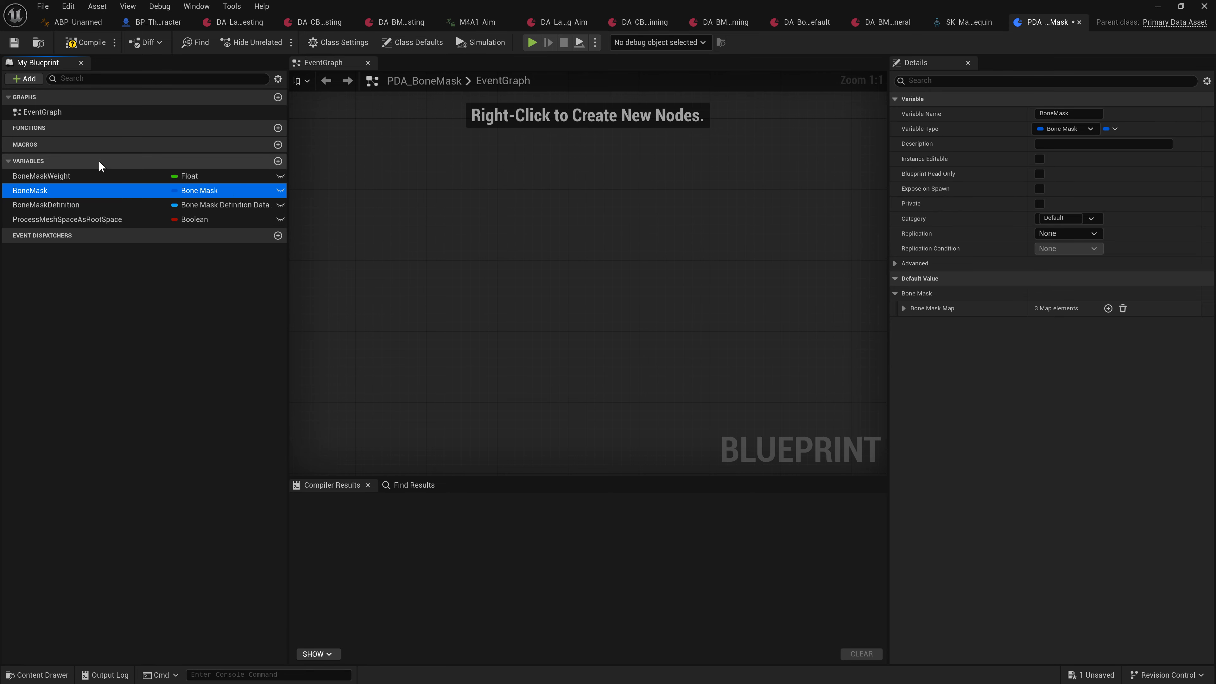
{"action": "left_click", "coordinate": [85, 43]}
{"action": "key", "text": "ctrl+s"}
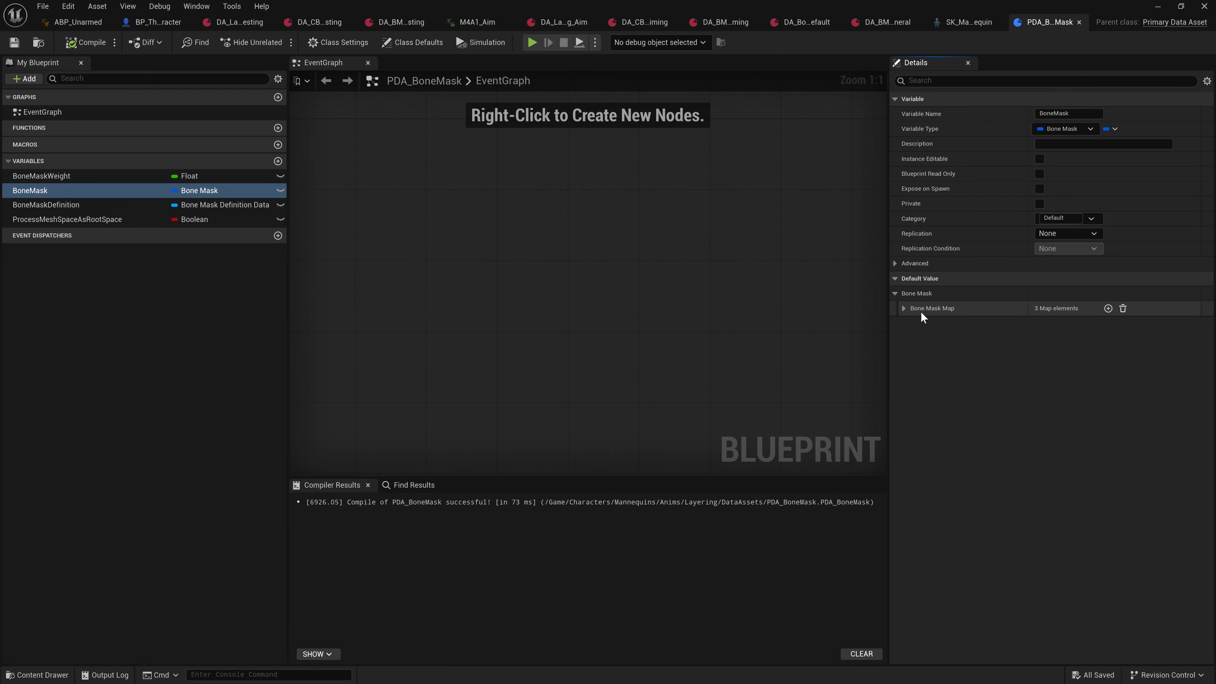
Add an element named VB_Primary to the Bone Mask Map in the BoneMask variable's default value.
{"action": "left_click", "coordinate": [904, 309]}
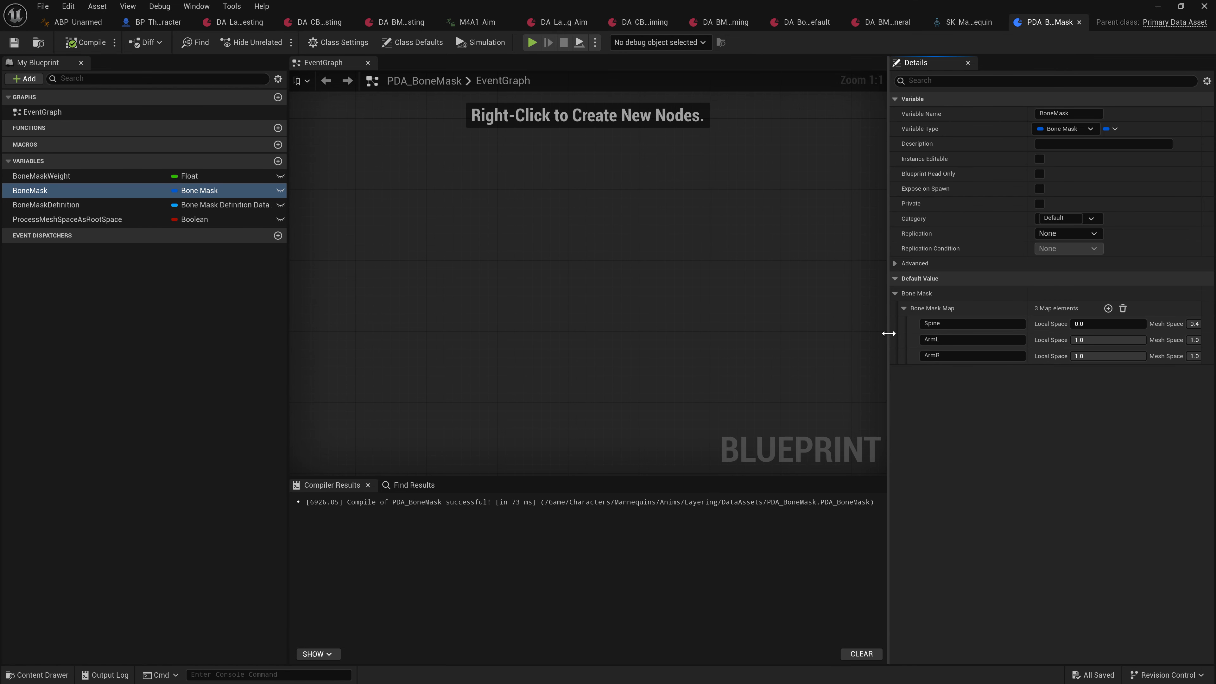
{"action": "left_click_drag", "start_coordinate": [888, 336], "coordinate": [603, 340]}
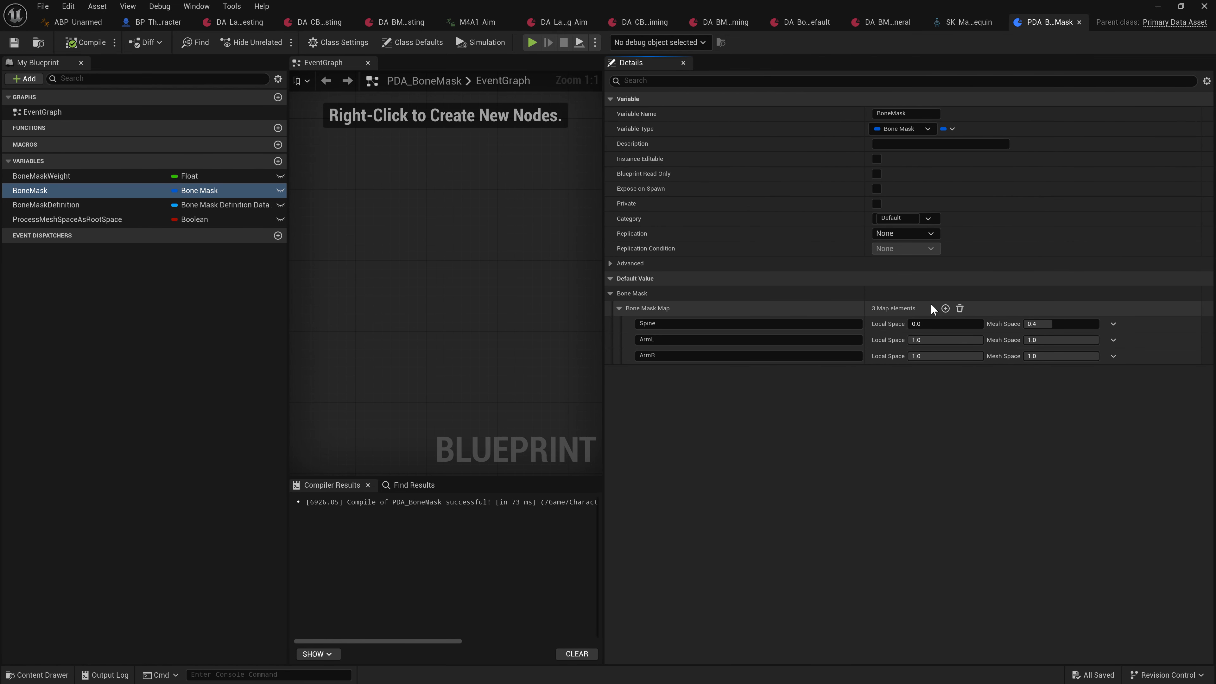
{"action": "left_click", "coordinate": [945, 308]}
{"action": "left_click", "coordinate": [709, 372]}
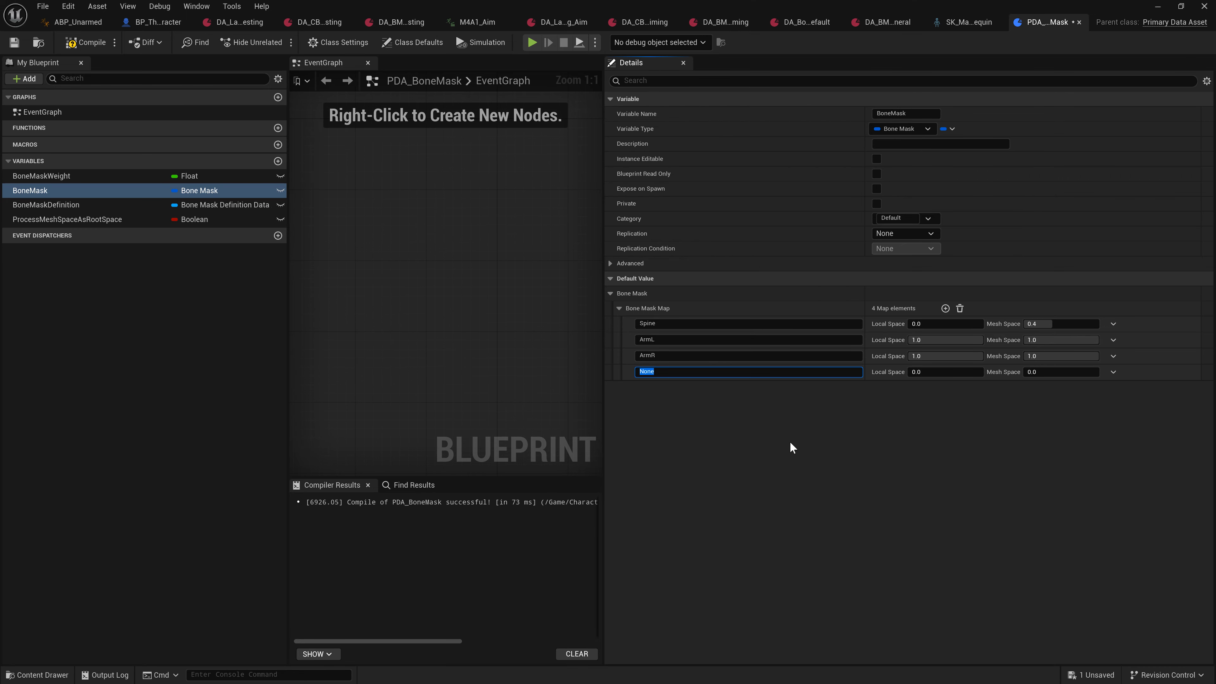
{"action": "type", "text": "Vb"}
{"action": "key", "text": "BackSpace"}
{"action": "type", "text": "B_Primar"}
{"action": "key", "text": "ctrl+a"}
{"action": "key", "text": "End"}
{"action": "type", "text": "y"}
{"action": "key", "text": "ctrl+a"}
Set the Mesh Space value of the VB_Primary element in the Bone Mask Map to 1.0.
{"action": "left_click", "coordinate": [1050, 370]}
{"action": "type", "text": "1"}
{"action": "key", "text": "Return"}
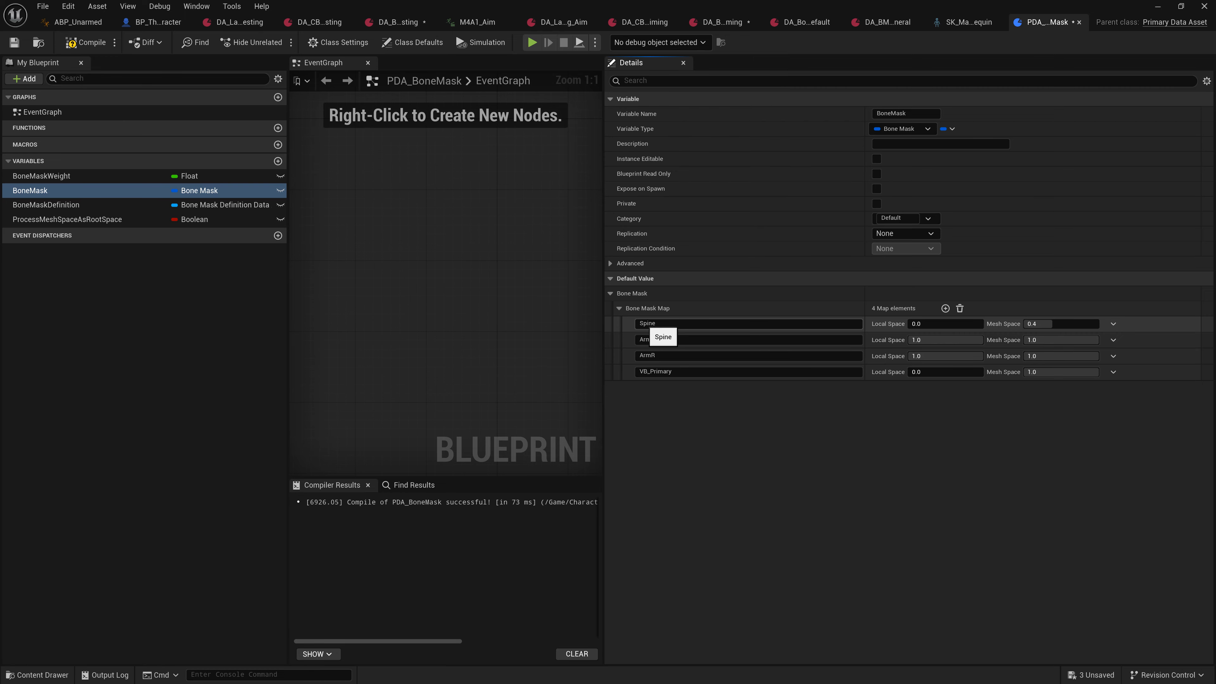
{"action": "left_click", "coordinate": [636, 325]}
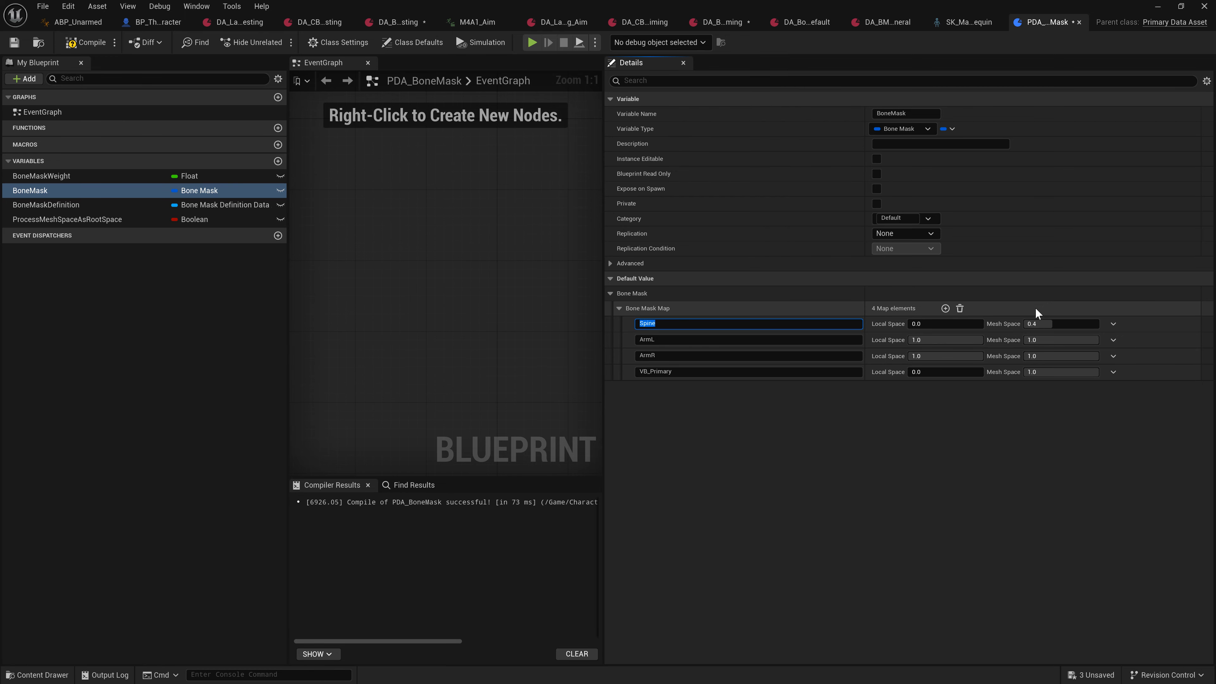